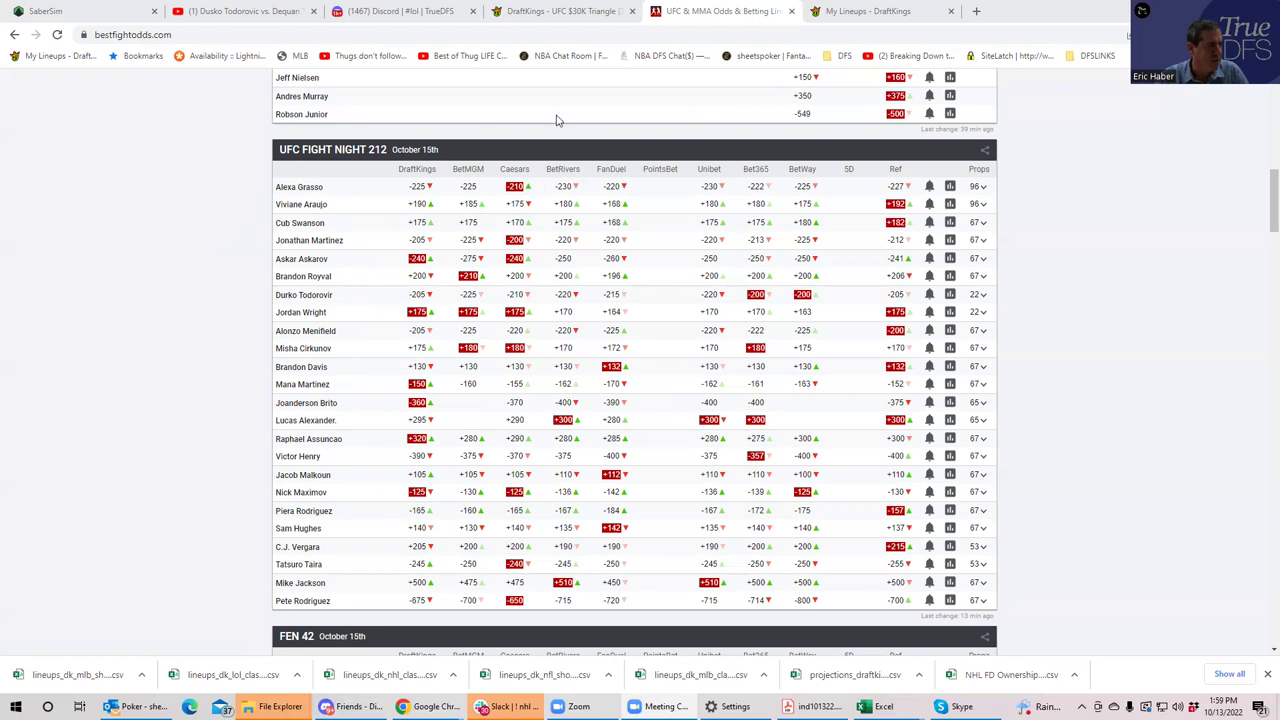
Switch to the DraftKings UFC $30K Triangle contest and sort its player pool by salary, highest first
click(568, 11)
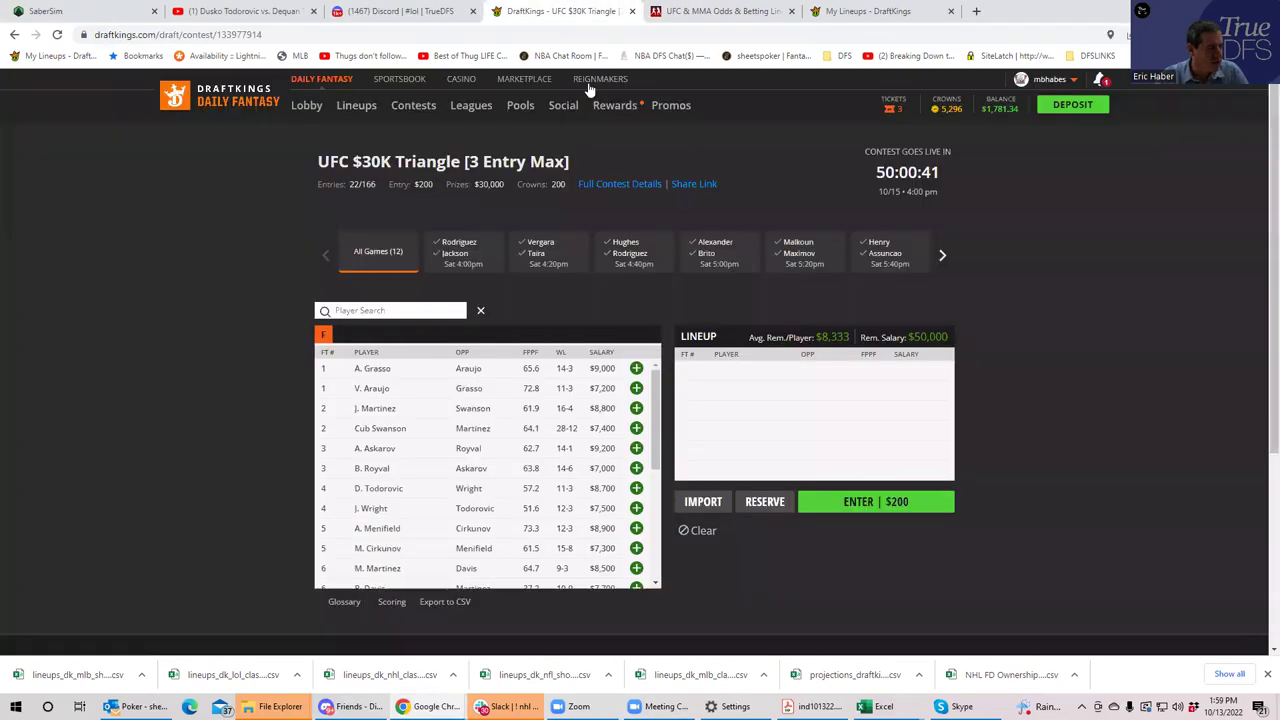
click(605, 353)
click(605, 353)
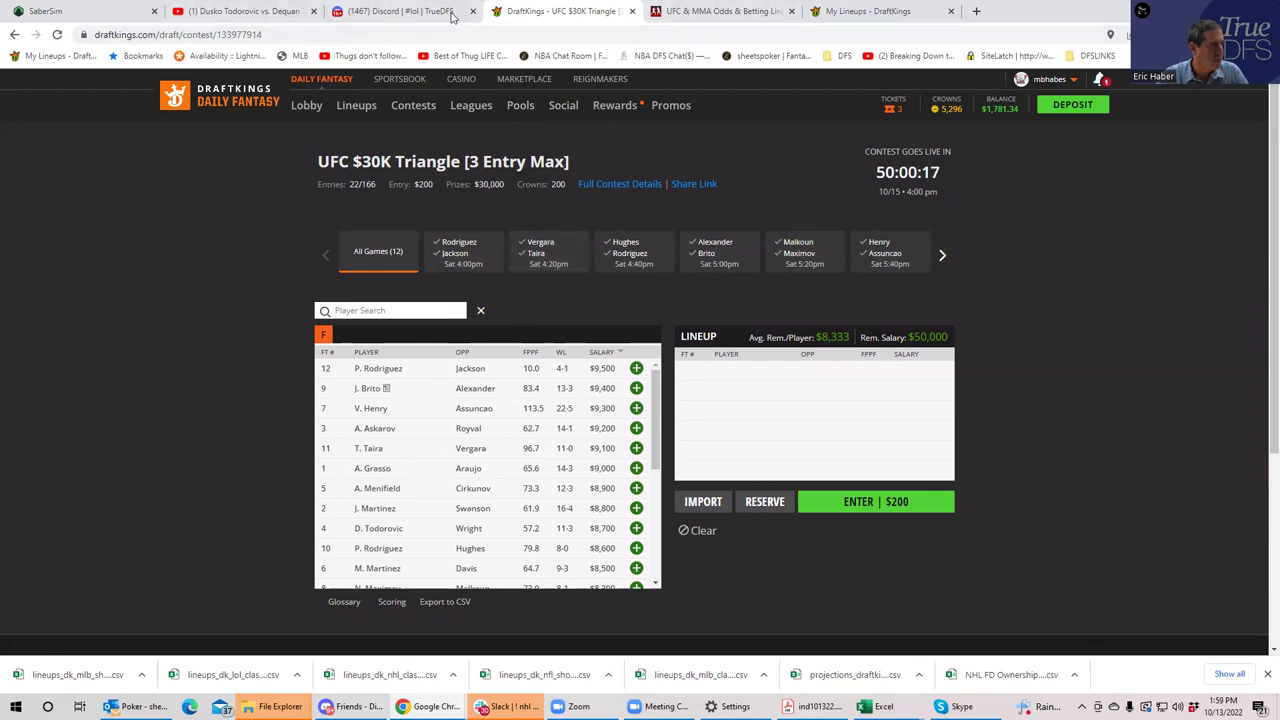
On BestFightOdds, examine the Grasso–Araujo prop bets for round totals, decision and win methods, and collapse them
click(669, 15)
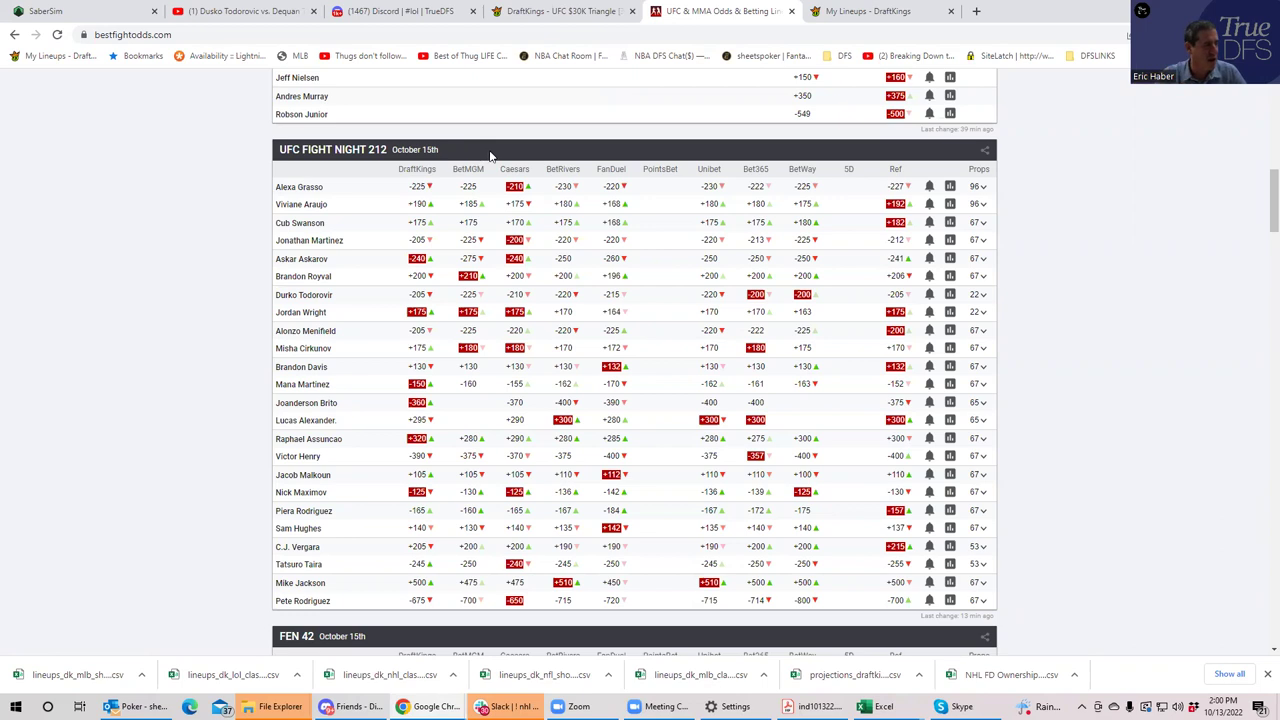
click(985, 206)
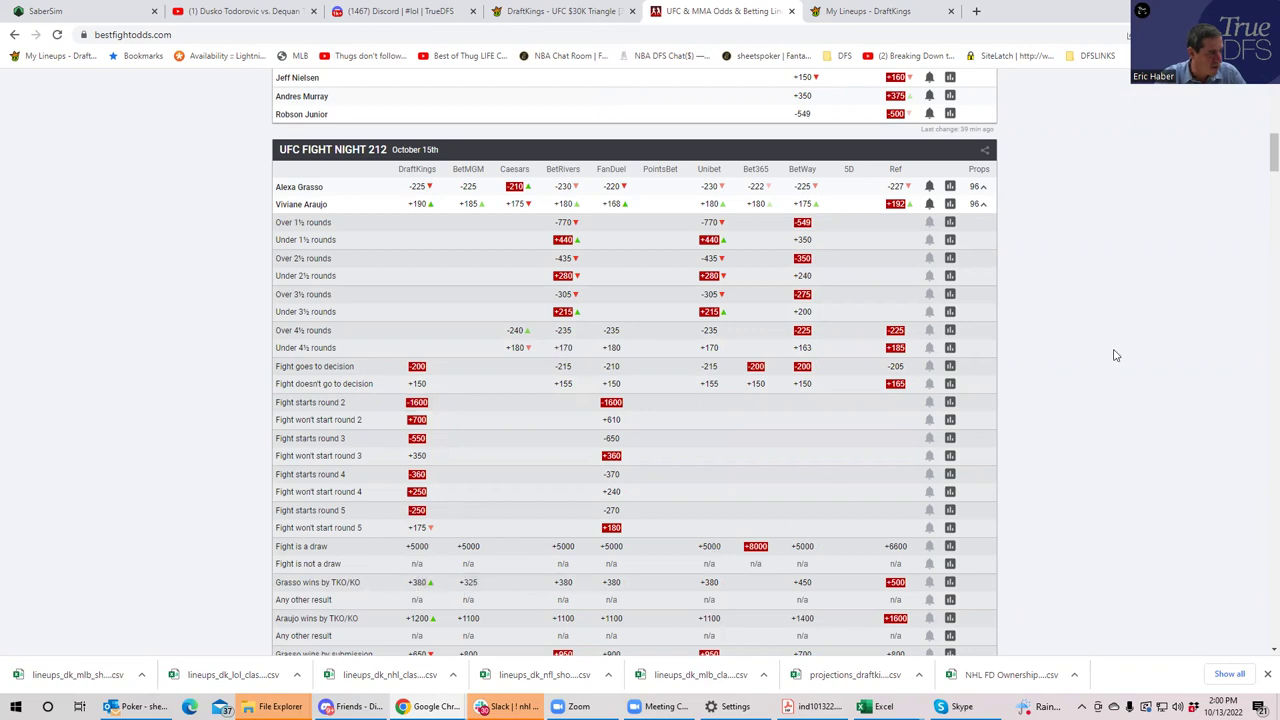
scroll(1261, 165, down, 1)
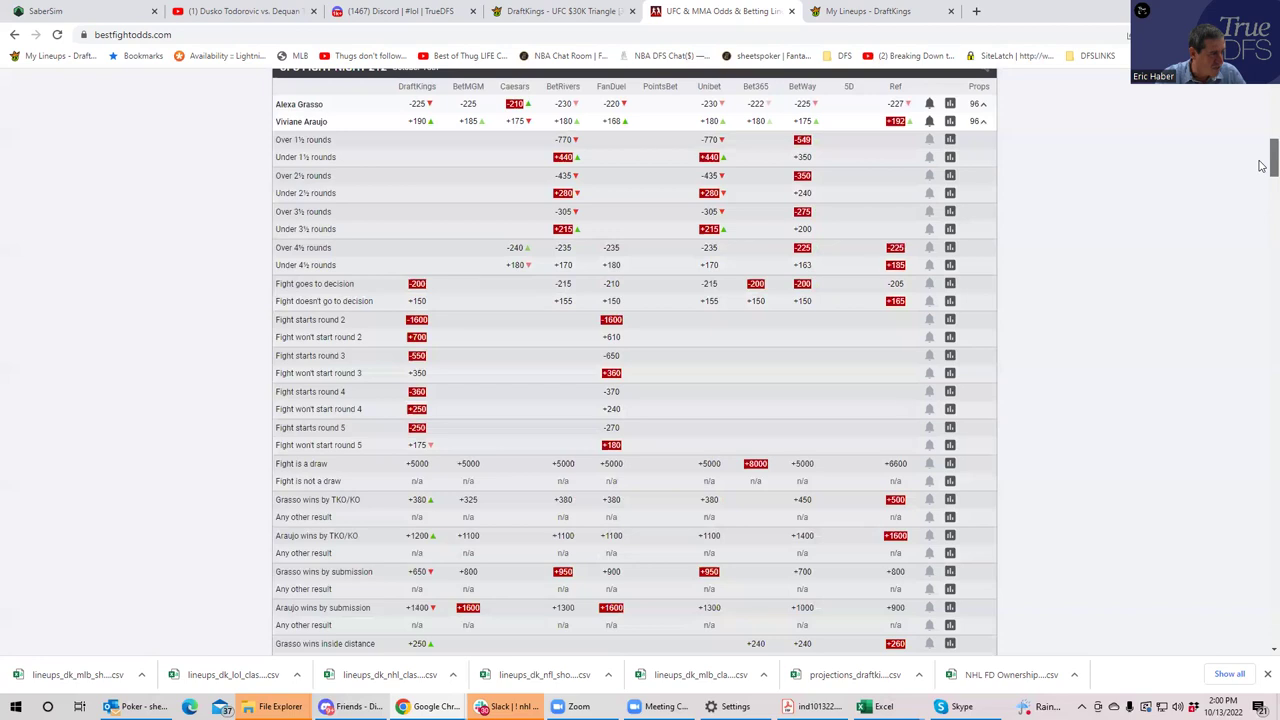
scroll(1210, 200, down, 1)
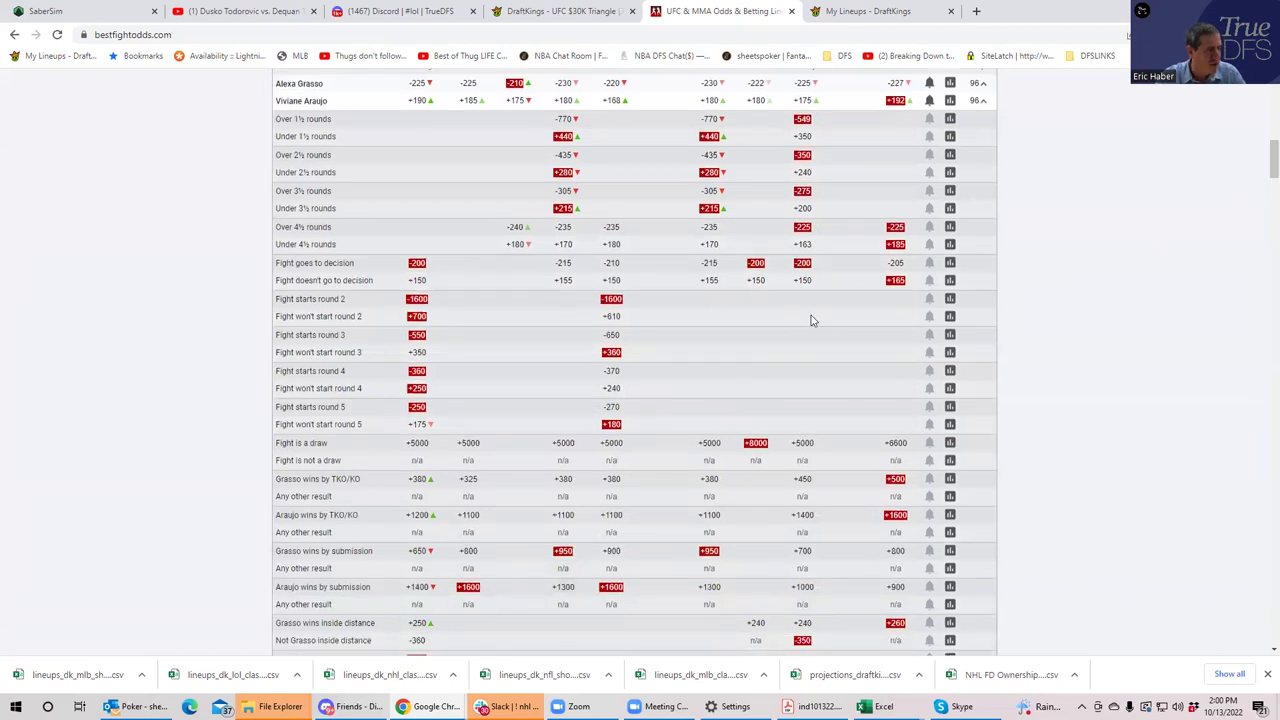
scroll(1261, 155, up, 2)
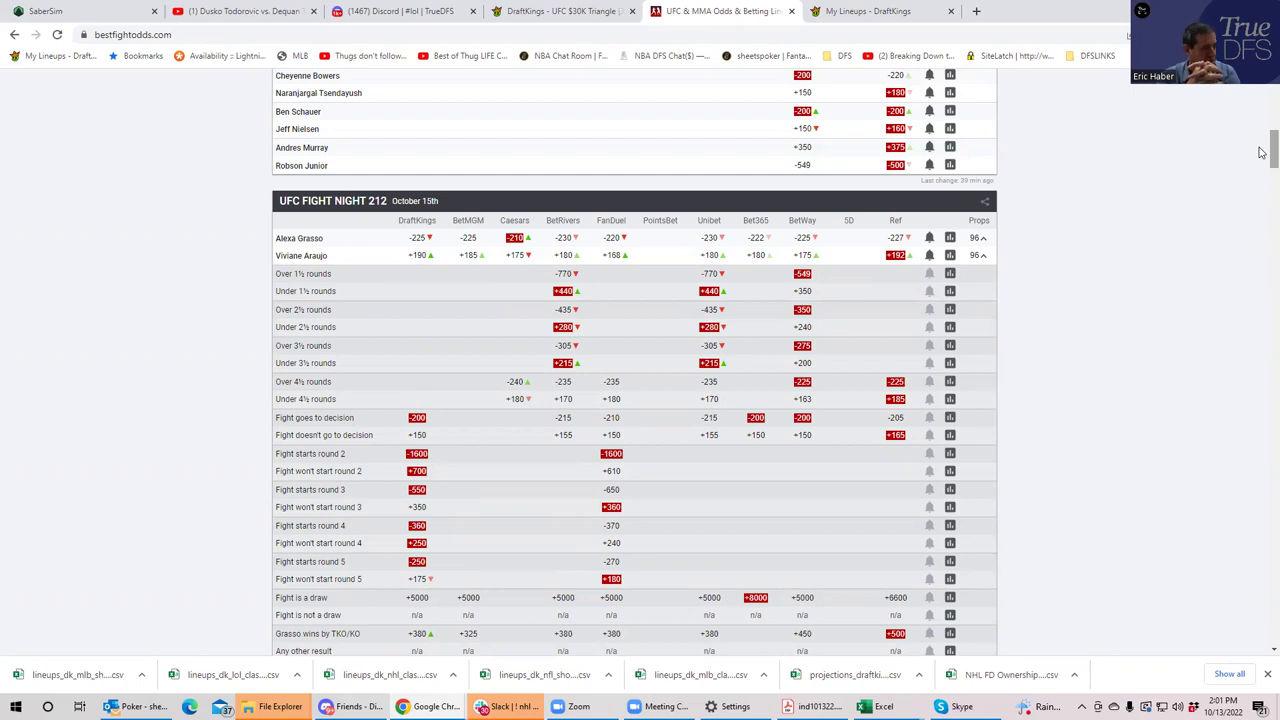
click(980, 256)
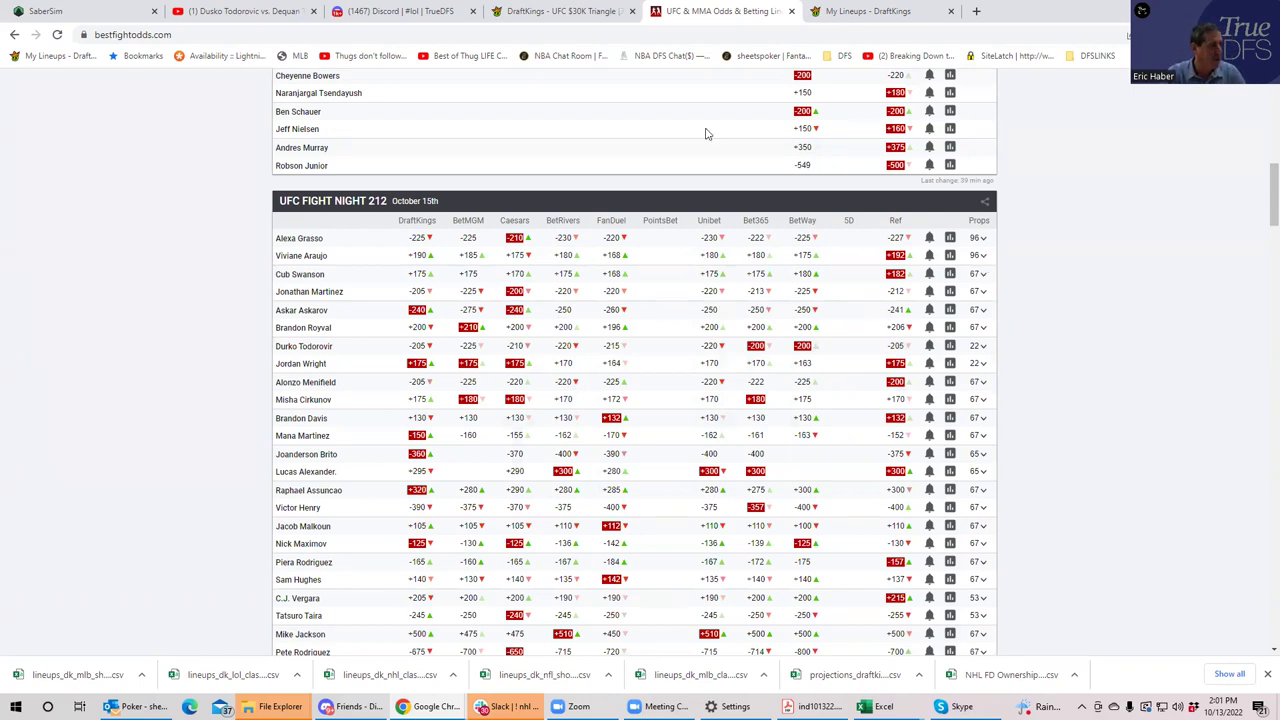
Sort the DraftKings player pool by fight number and return to the BestFightOdds page
click(565, 11)
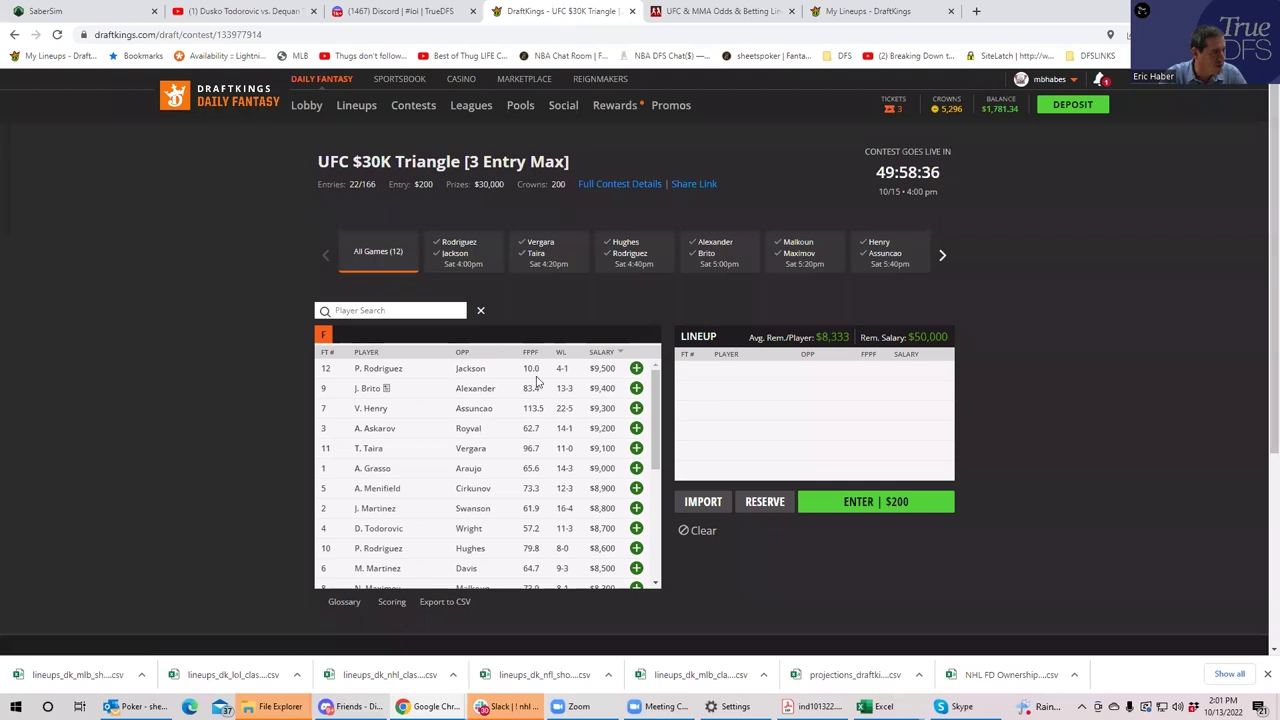
click(329, 354)
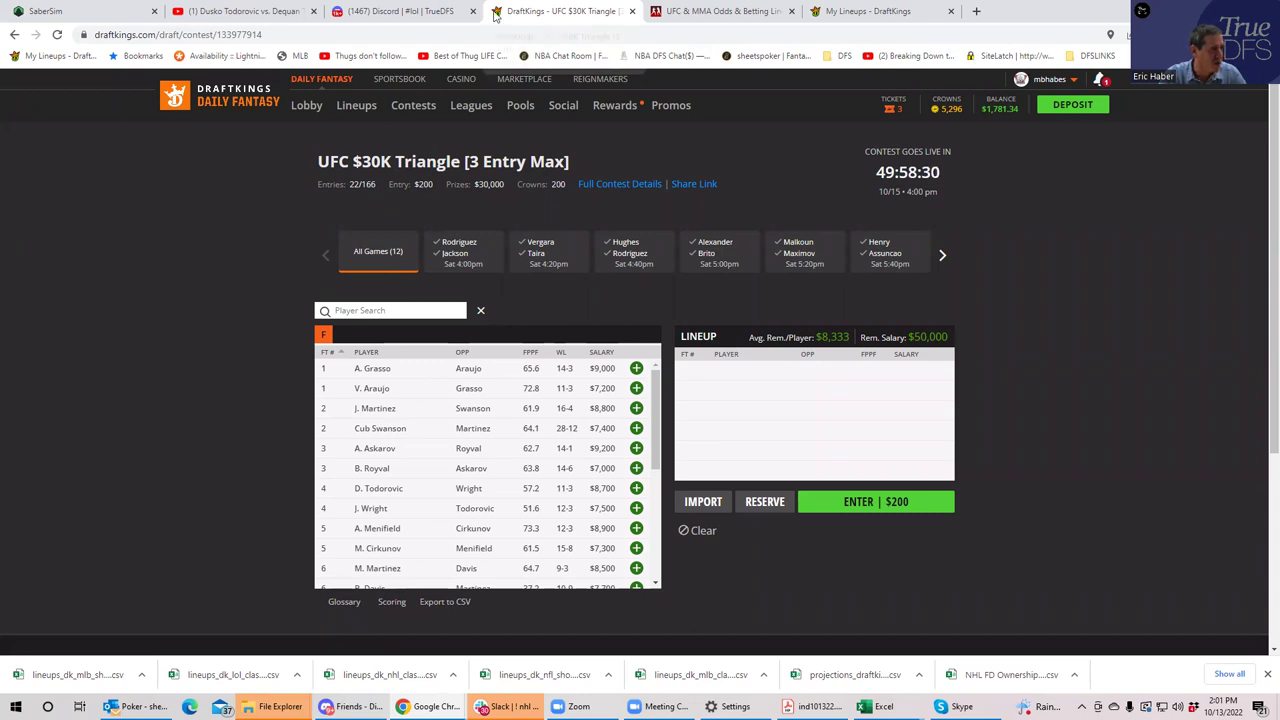
click(254, 29)
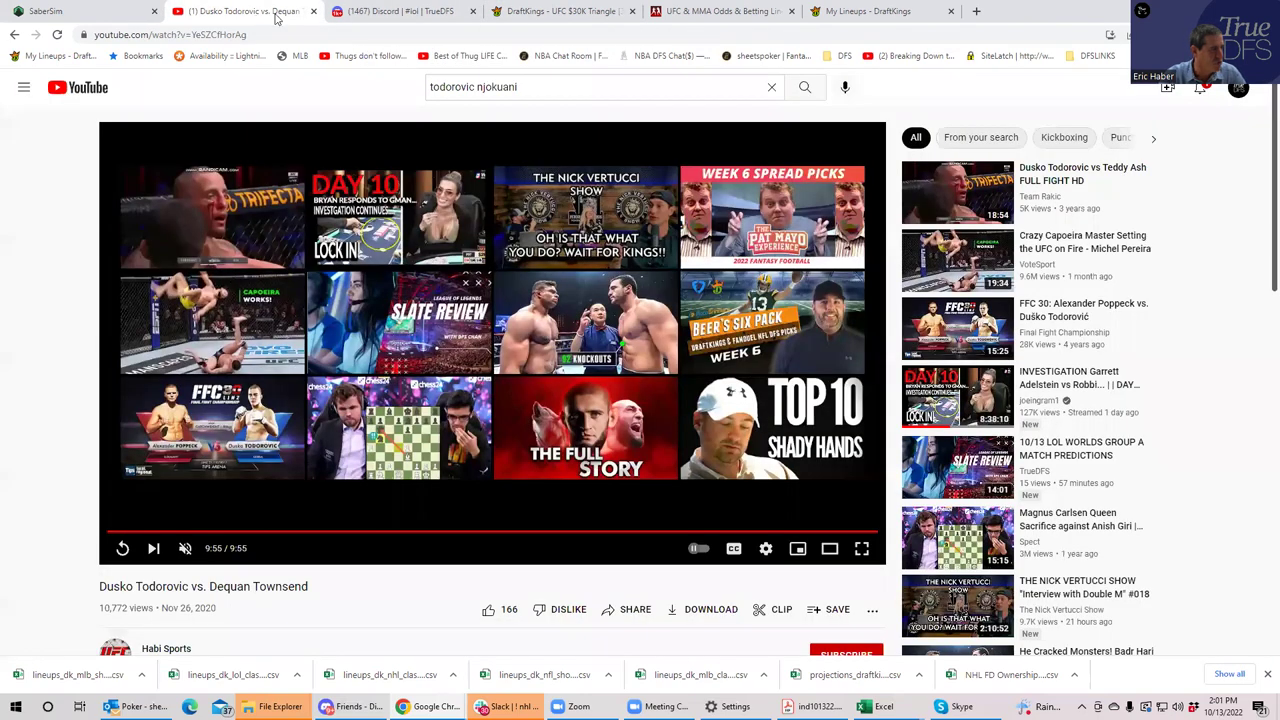
key(ctrl+5)
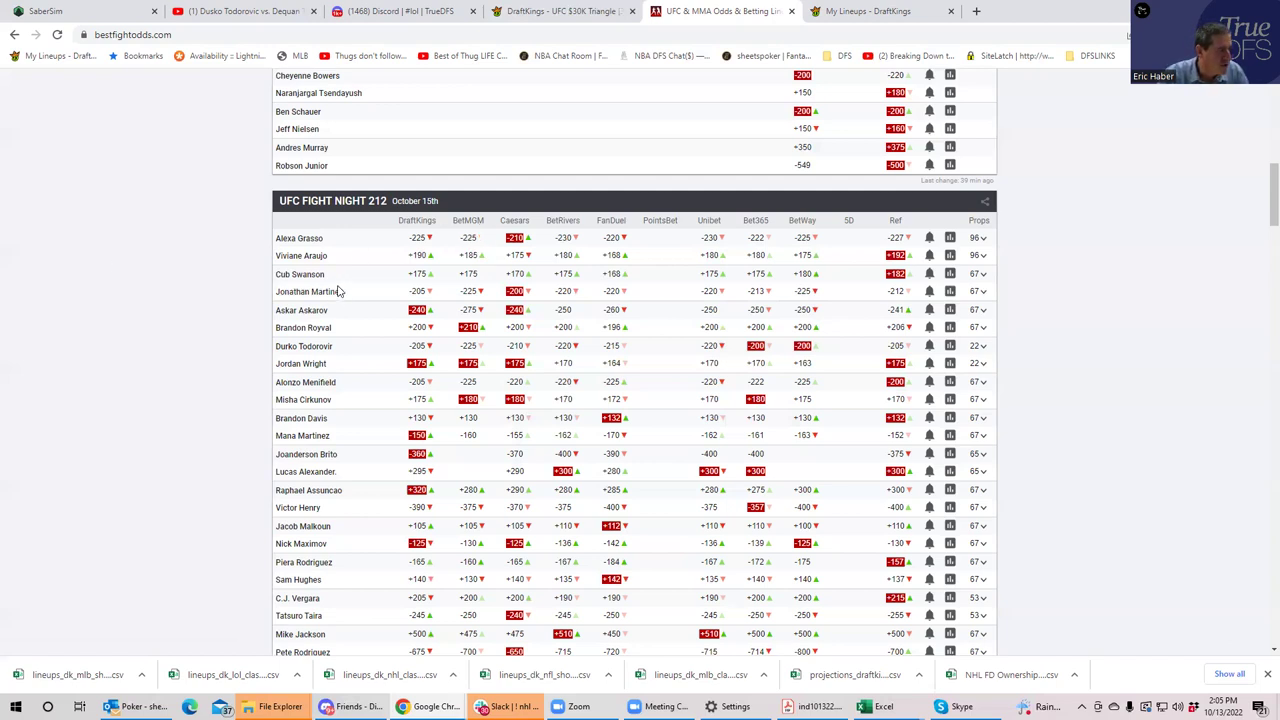
Check the Swanson–Martinez fight in the DraftKings player pool against its odds on BestFightOdds
click(978, 292)
click(984, 293)
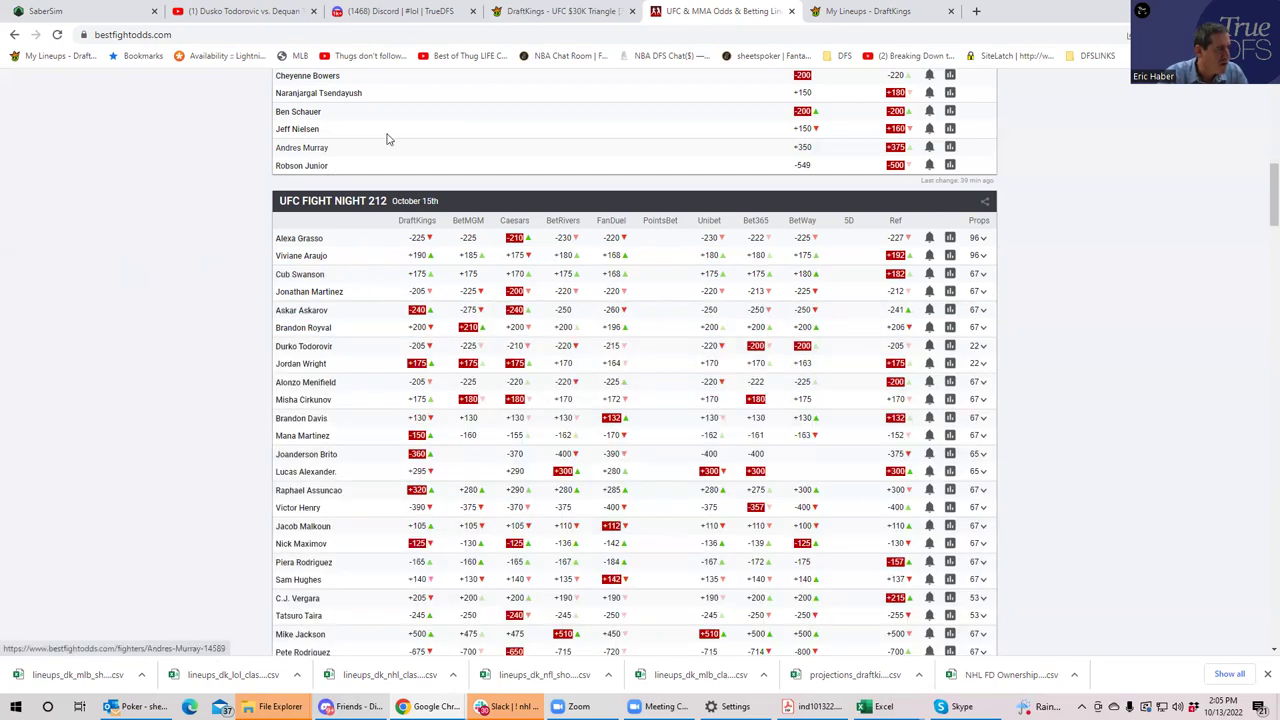
click(533, 12)
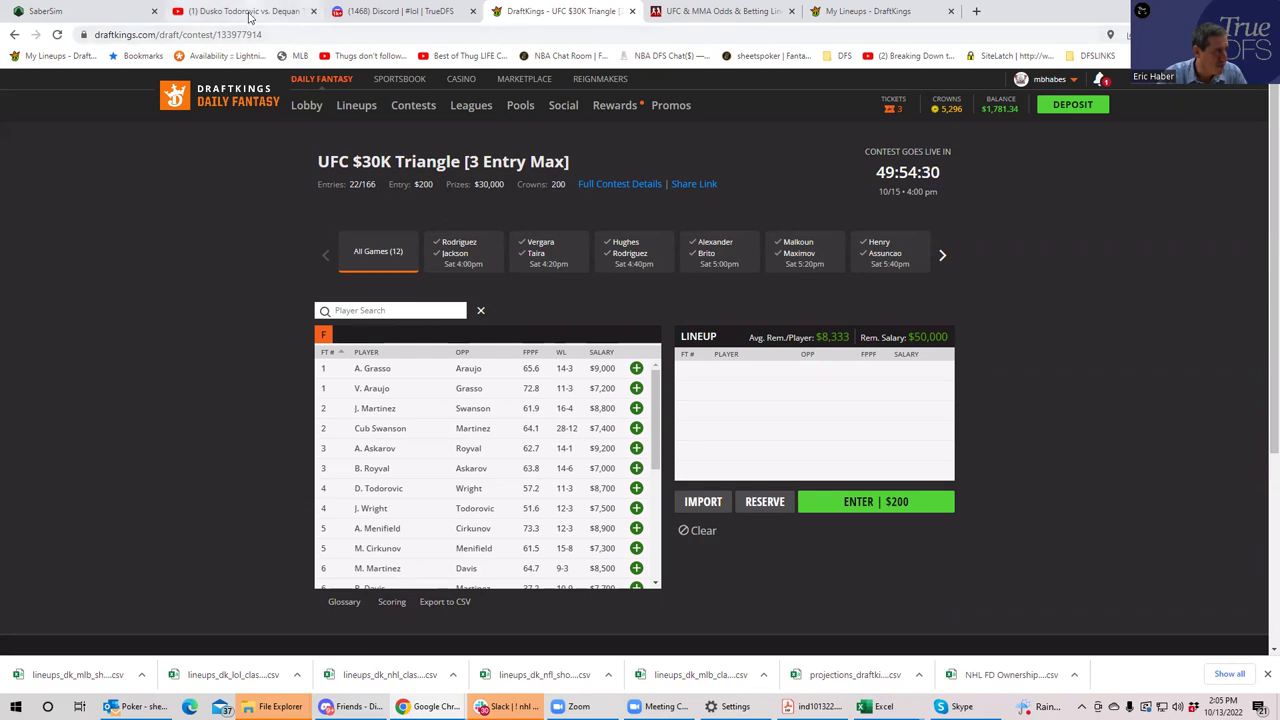
click(688, 11)
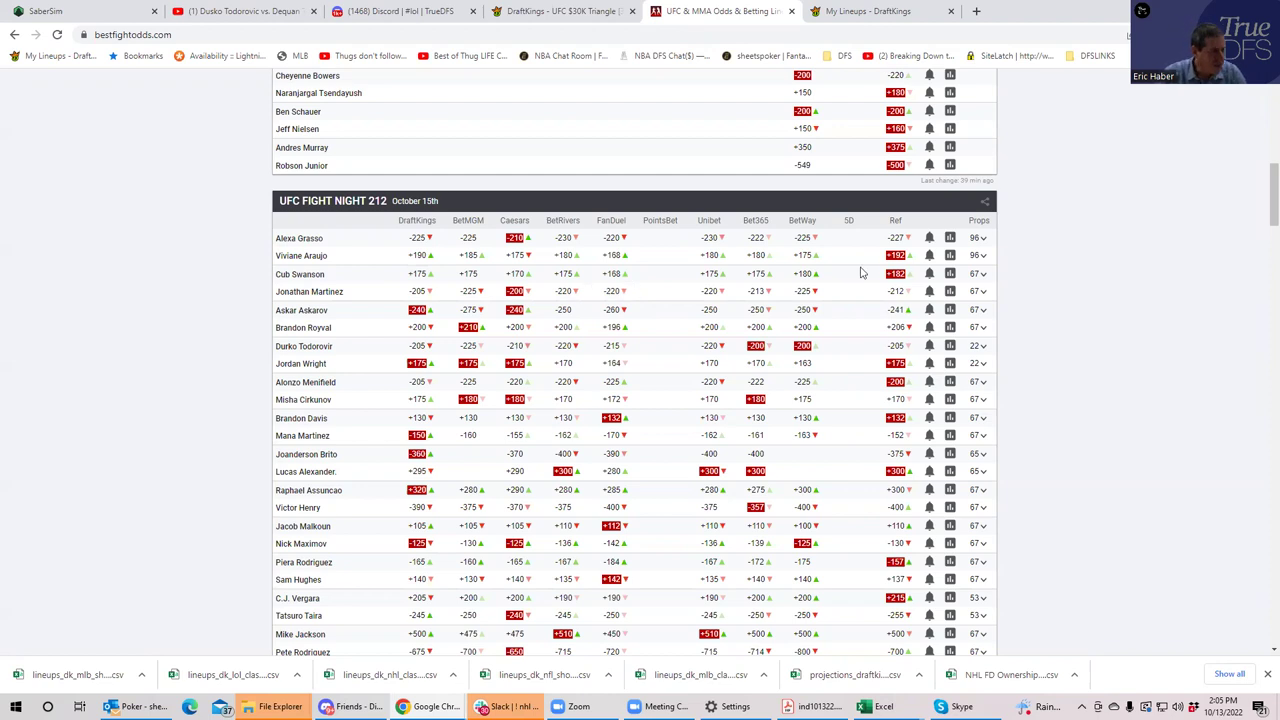
Examine the Swanson–Martinez prop bets, from round totals to win methods and winning rounds, and collapse them
click(980, 292)
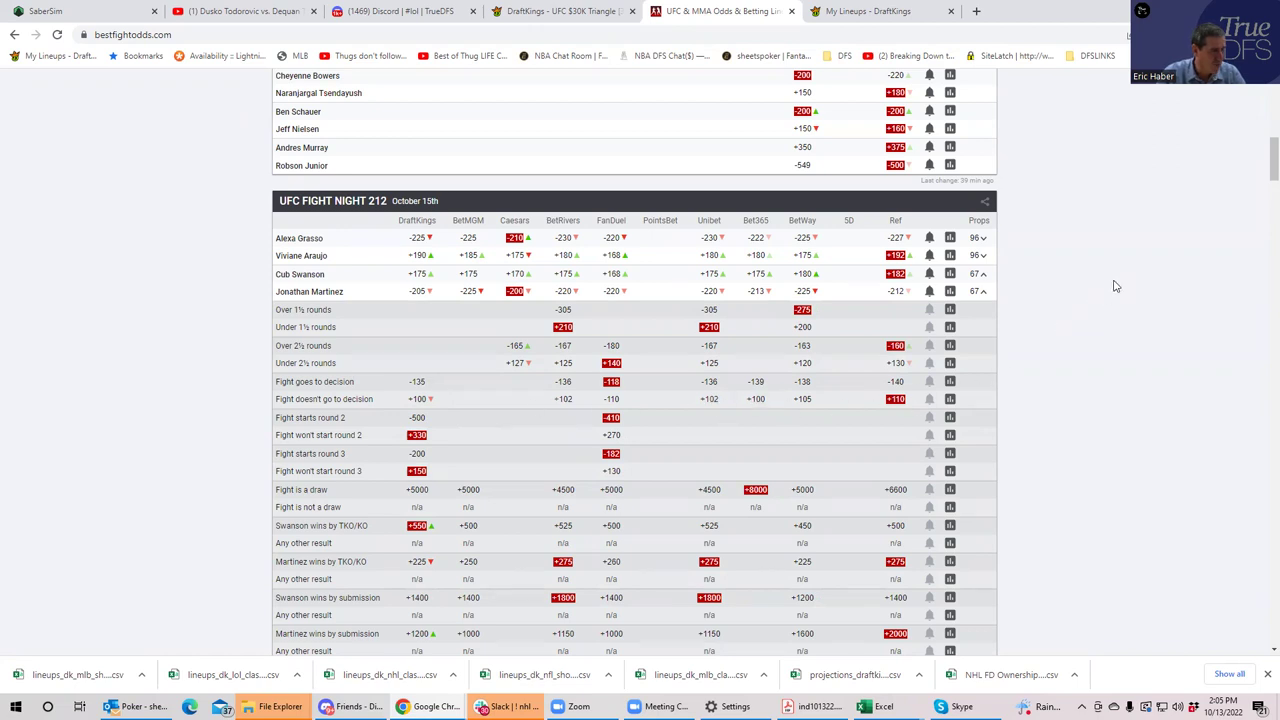
scroll(1262, 168, down, 1)
drag(1262, 167, 1262, 170)
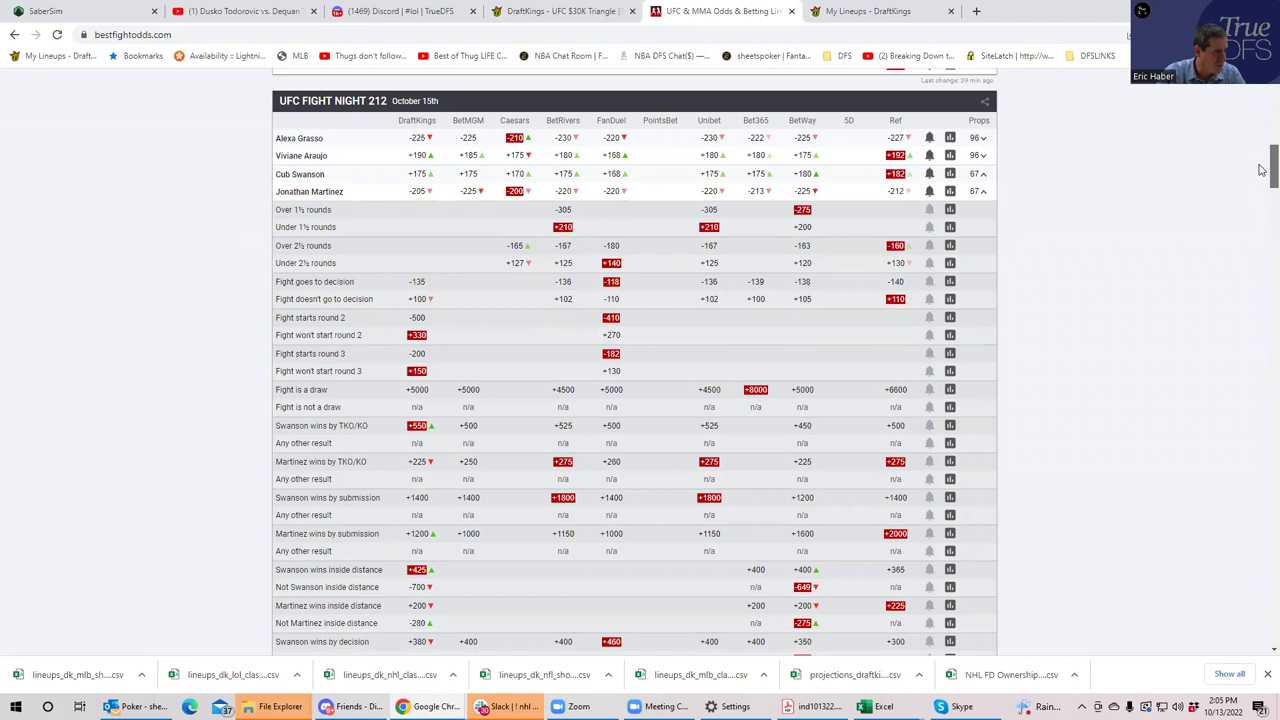
drag(1262, 170, 1262, 173)
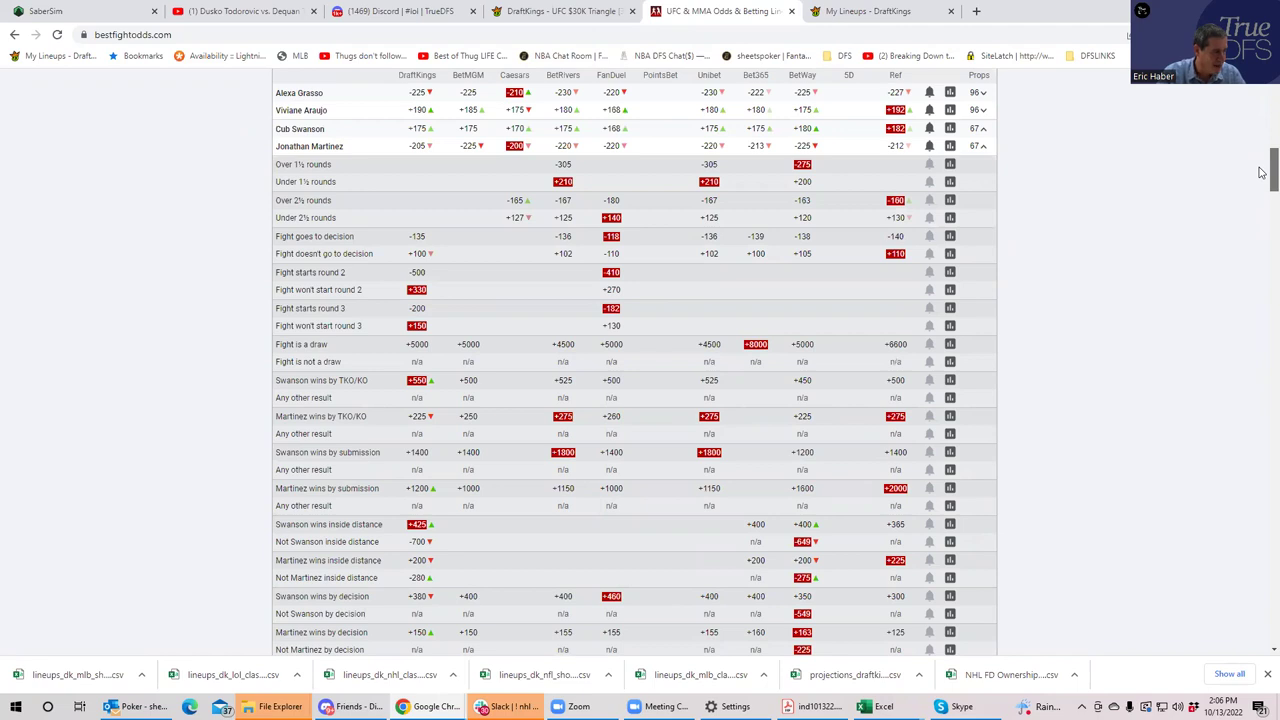
drag(1262, 173, 1262, 186)
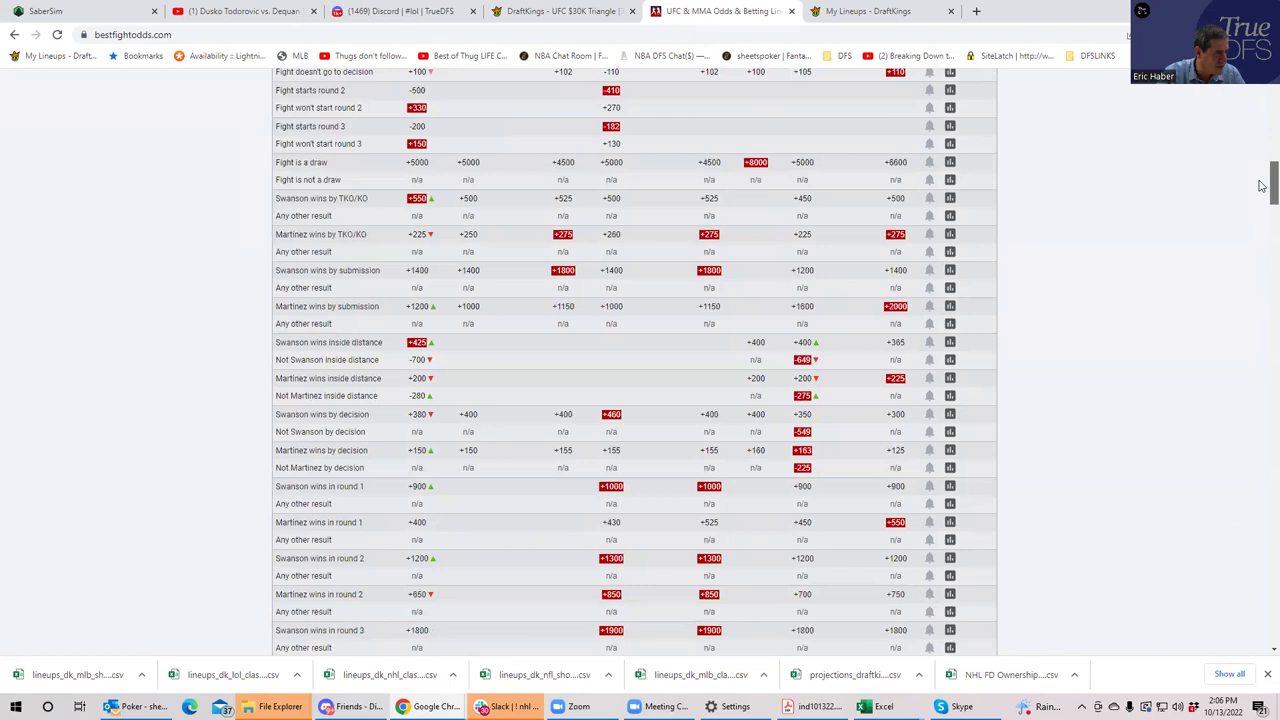
mouse_move(1262, 186)
mouse_down()
mouse_move(1262, 88)
mouse_move(1262, 165)
mouse_up()
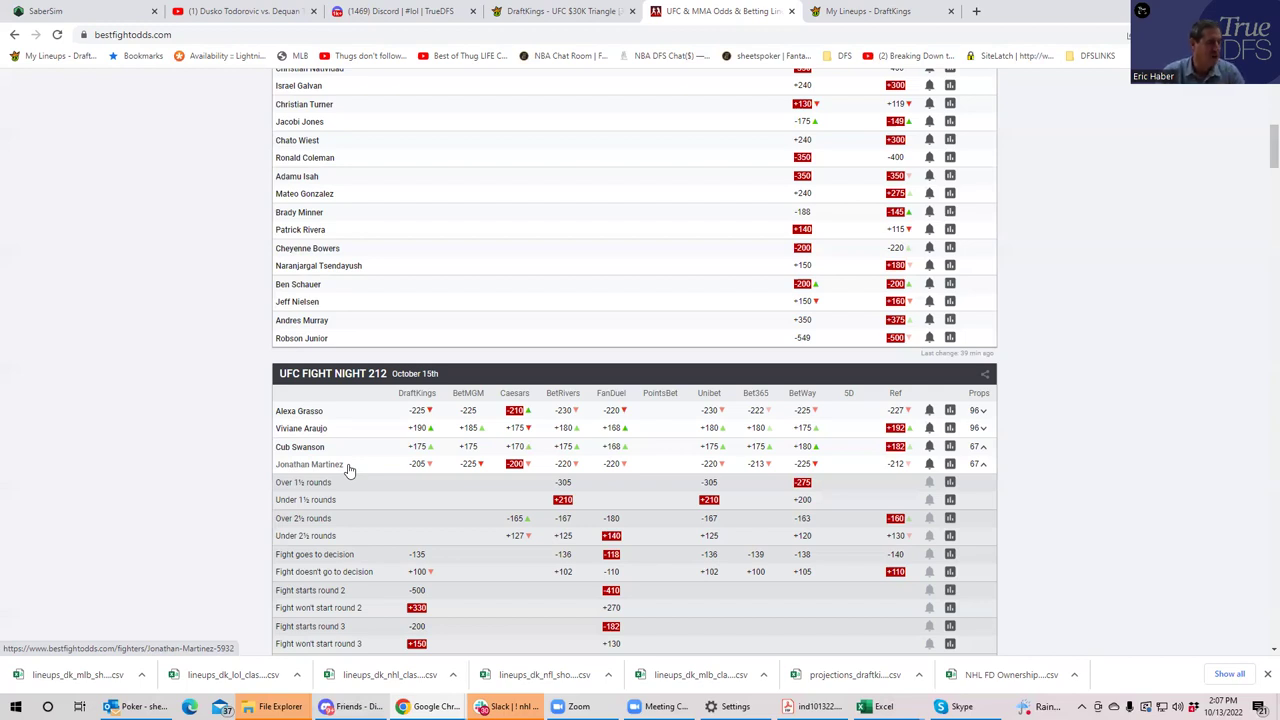
click(983, 465)
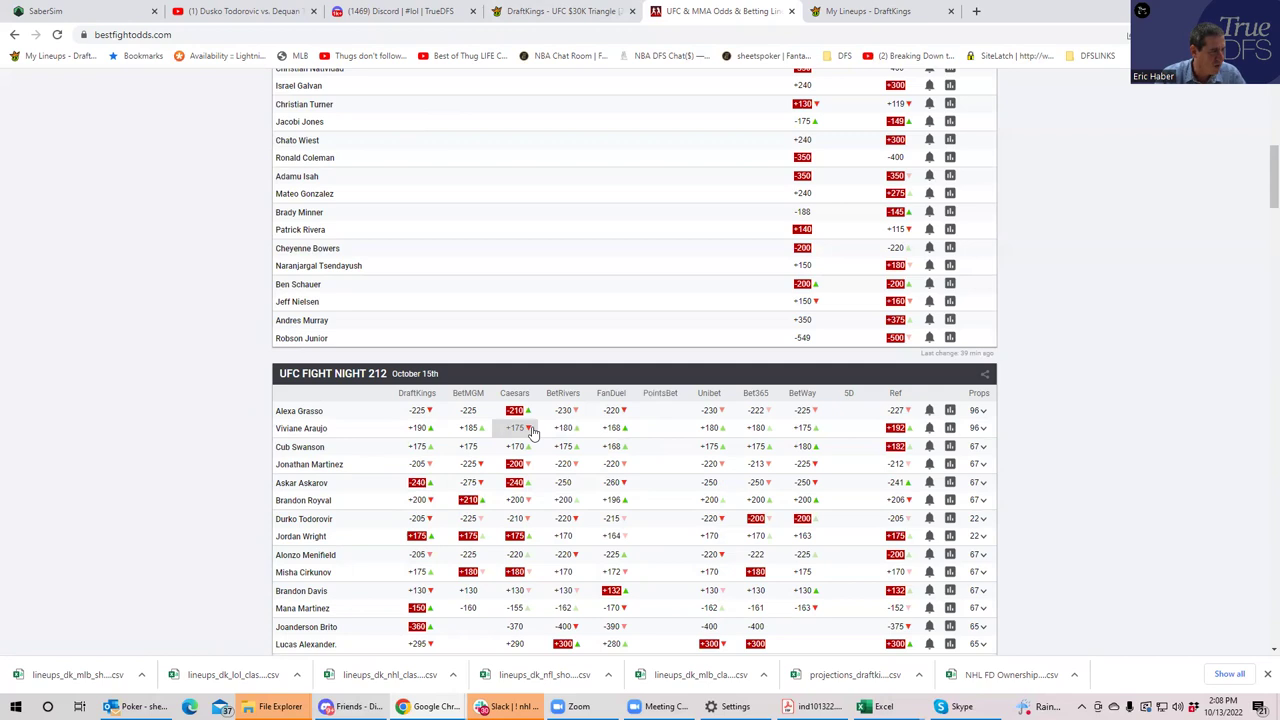
Check the DraftKings lineups page and the UFC contest's player pool, and return to BestFightOdds
click(847, 12)
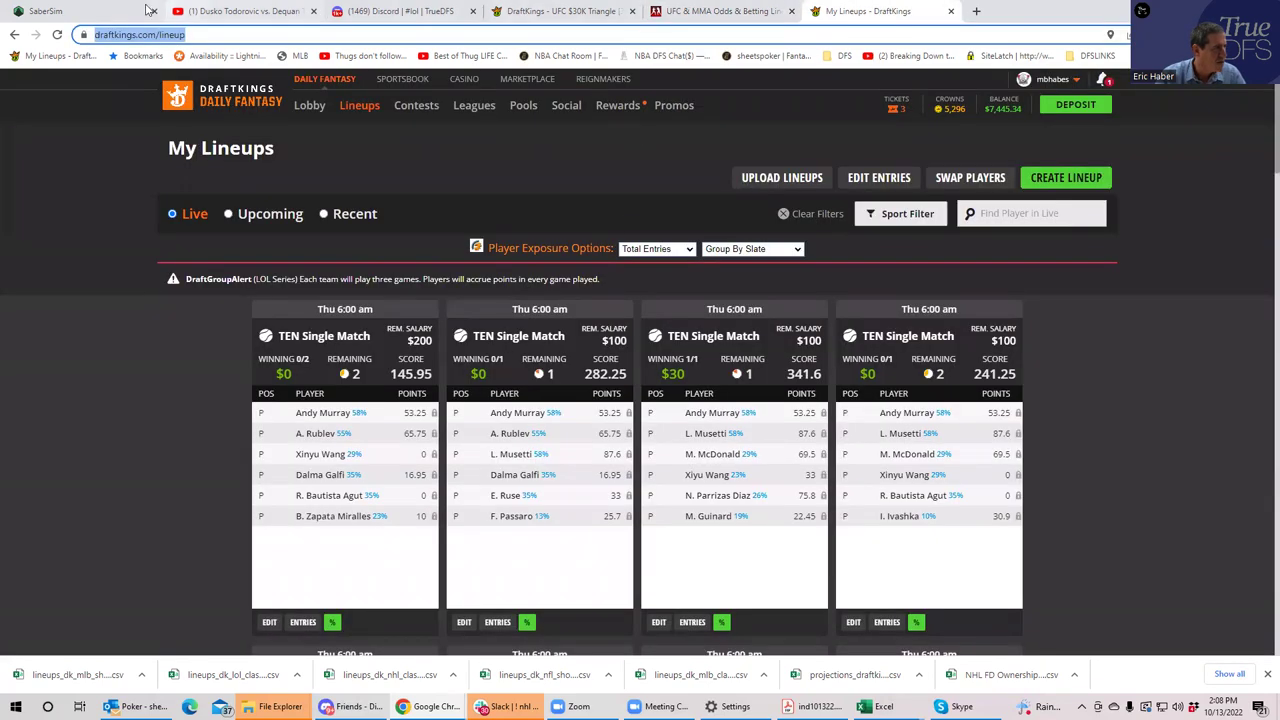
click(522, 12)
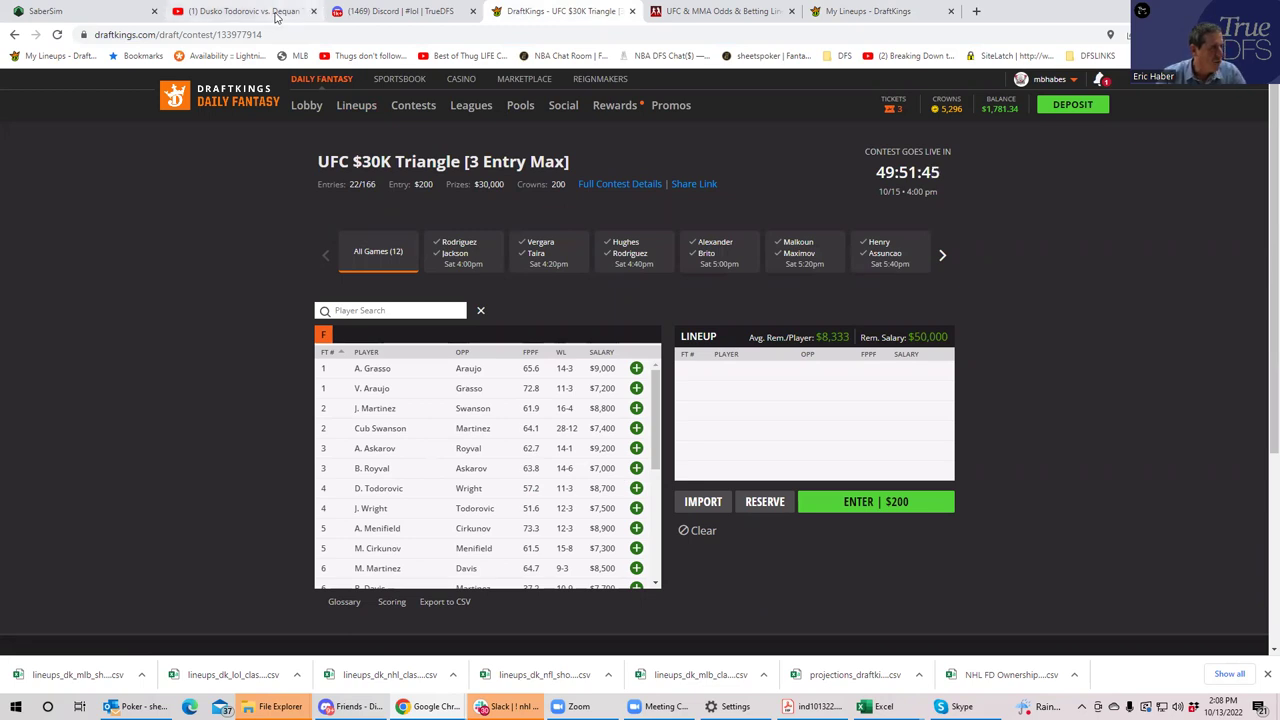
click(722, 14)
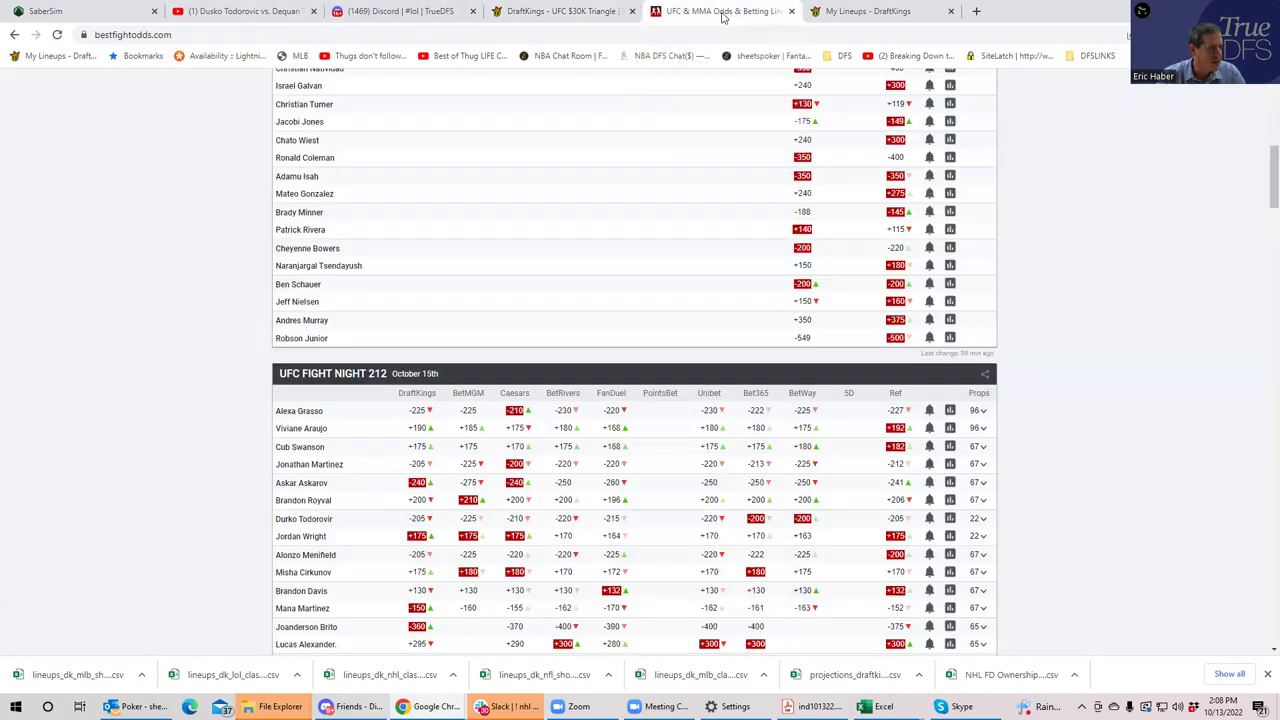
Examine the Askarov–Royval prop bets for round totals, decision odds and win methods, and collapse them
click(984, 502)
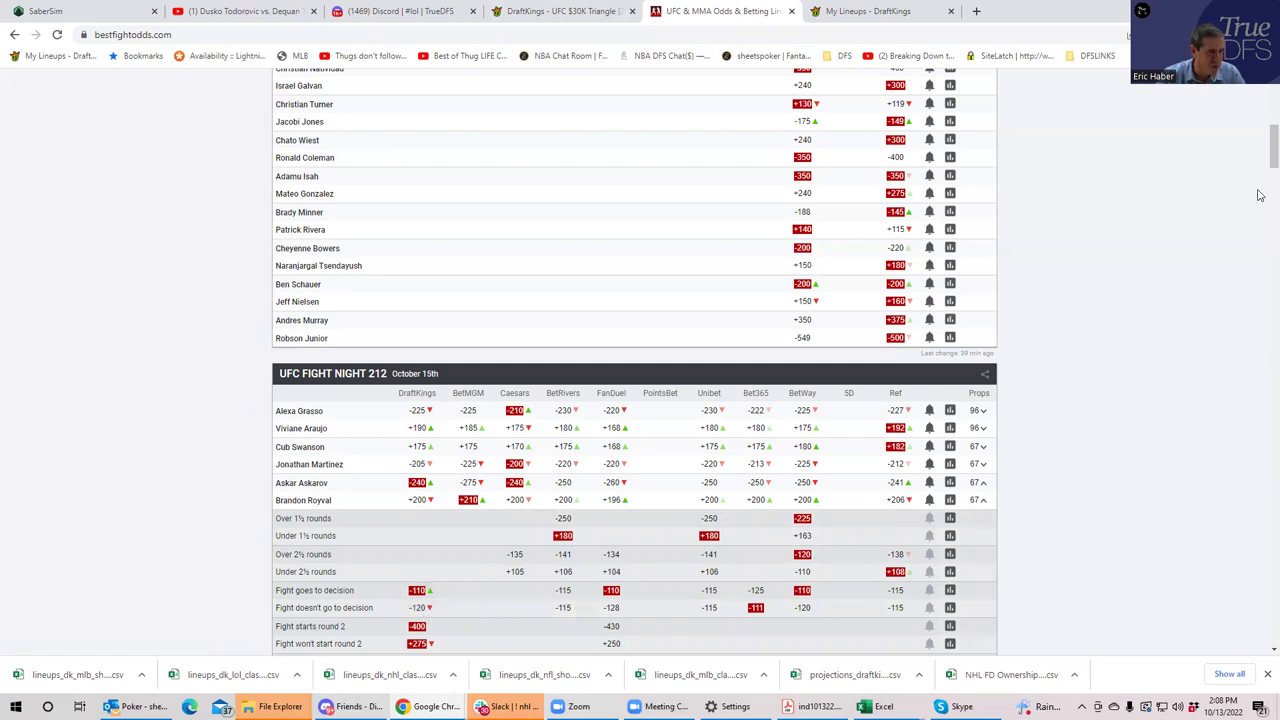
scroll(1261, 157, down, 3)
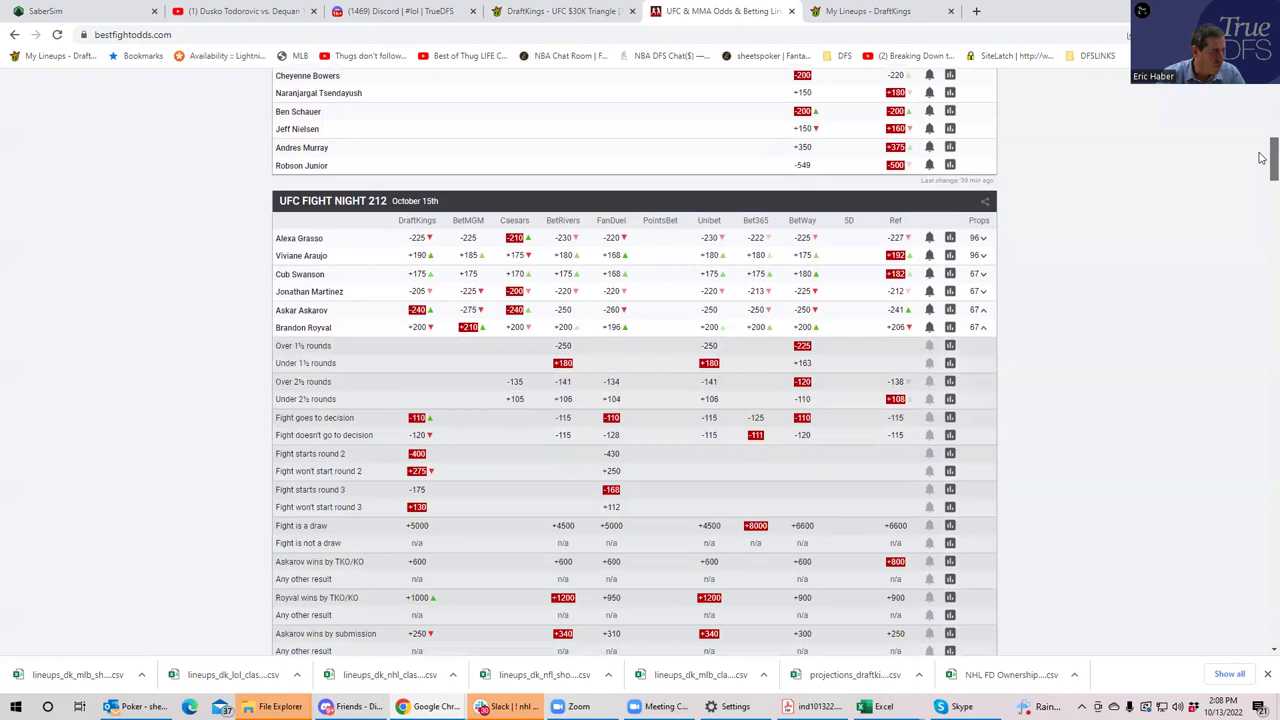
scroll(1261, 170, down, 3)
scroll(1261, 177, down, 1)
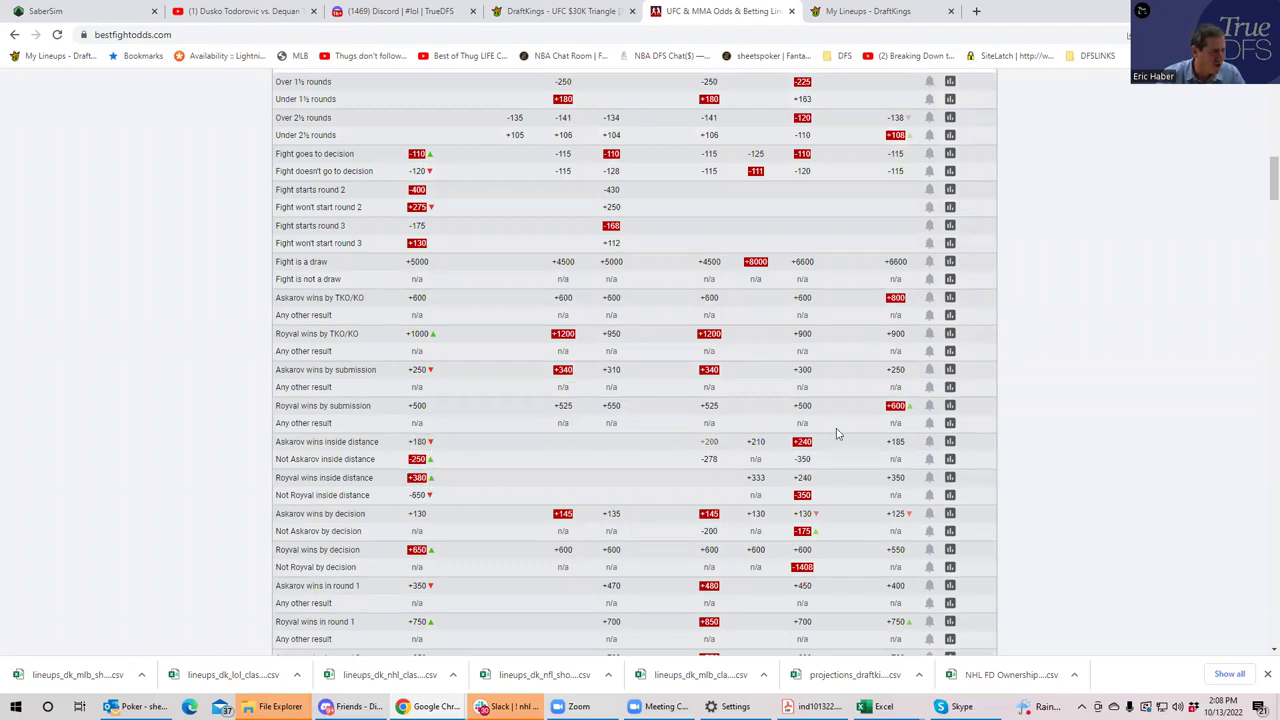
scroll(1261, 167, up, 3)
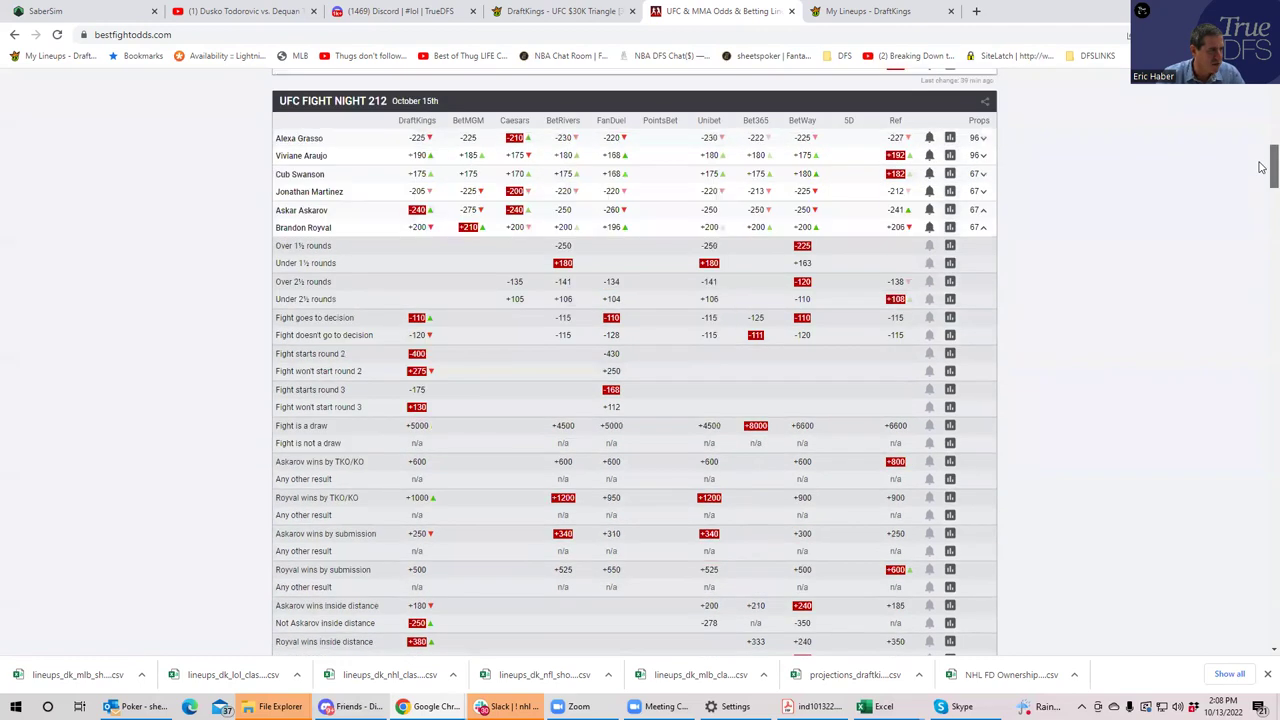
click(982, 265)
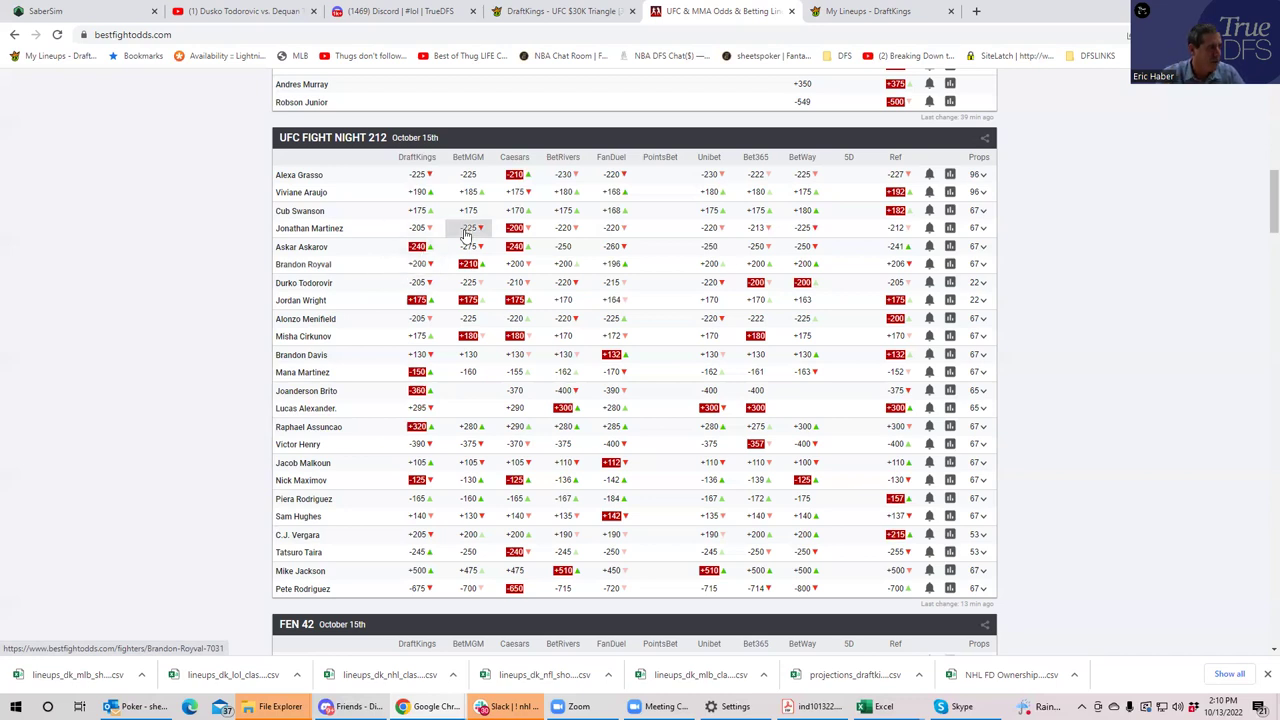
Reopen the Askarov–Royval props to review the inside-distance and decision odds, and collapse them again to return to the fight list
click(980, 265)
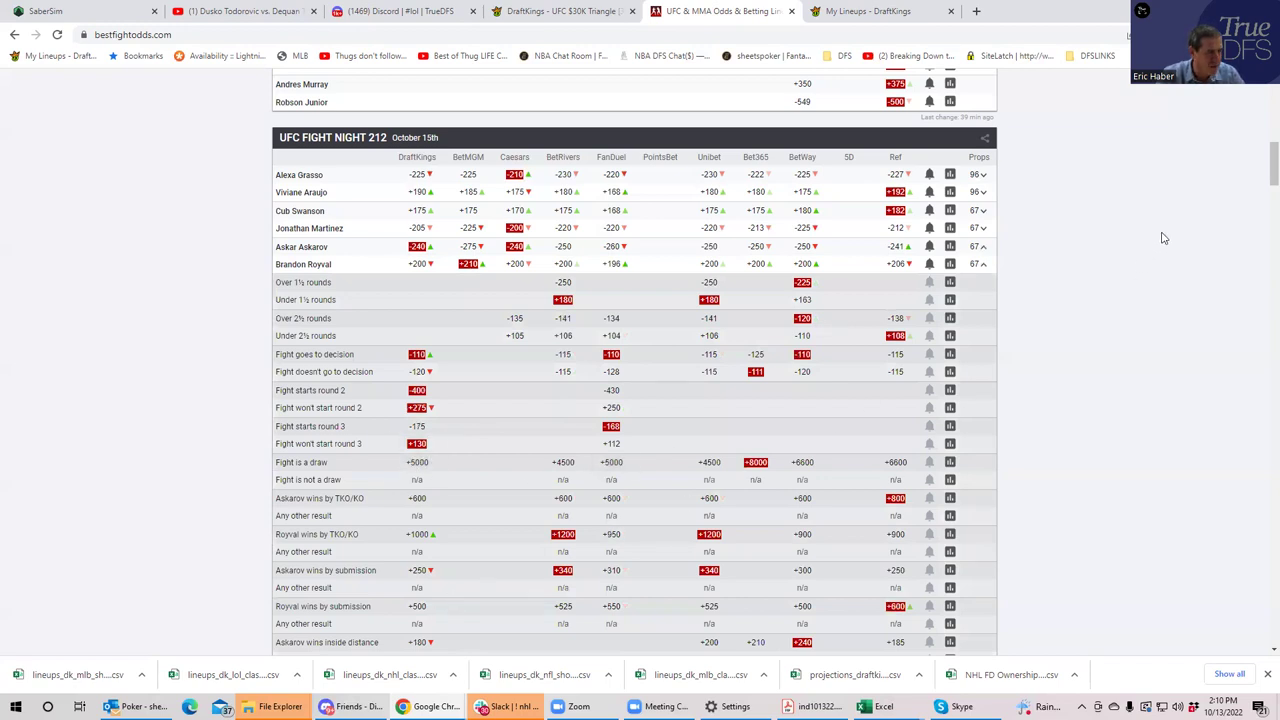
drag(1264, 180, 1264, 192)
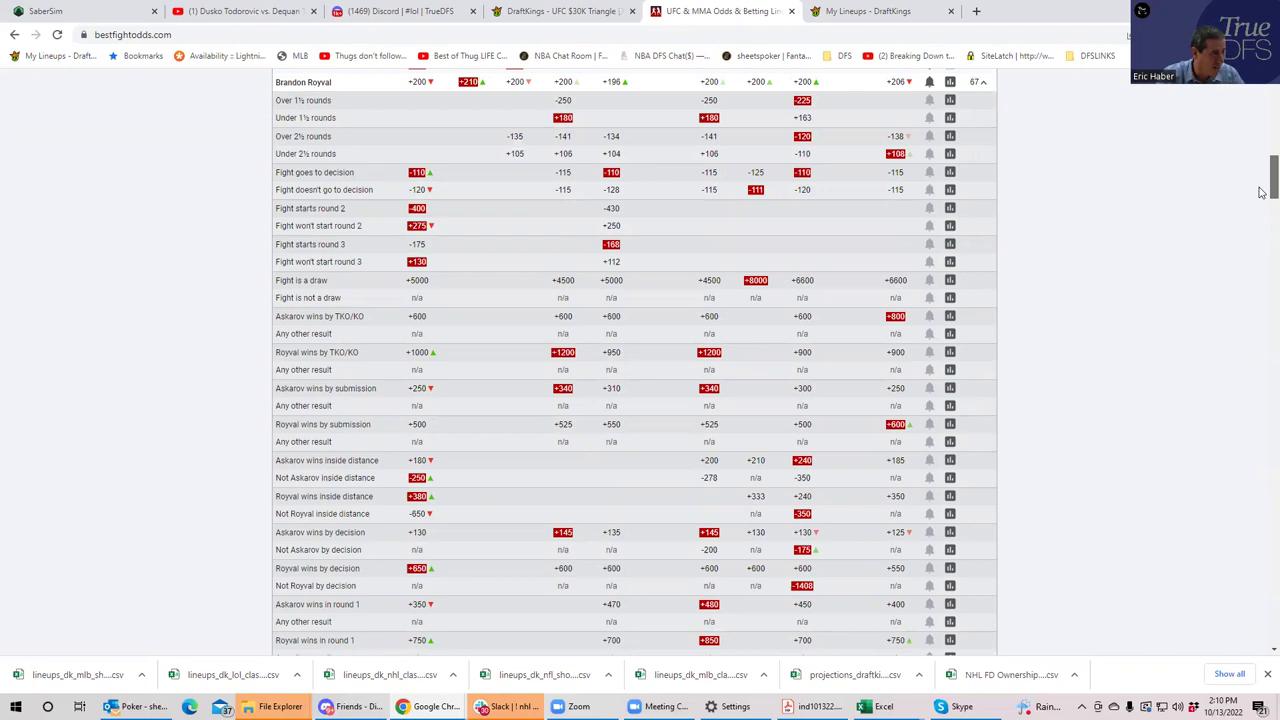
scroll(1262, 192, up, 5)
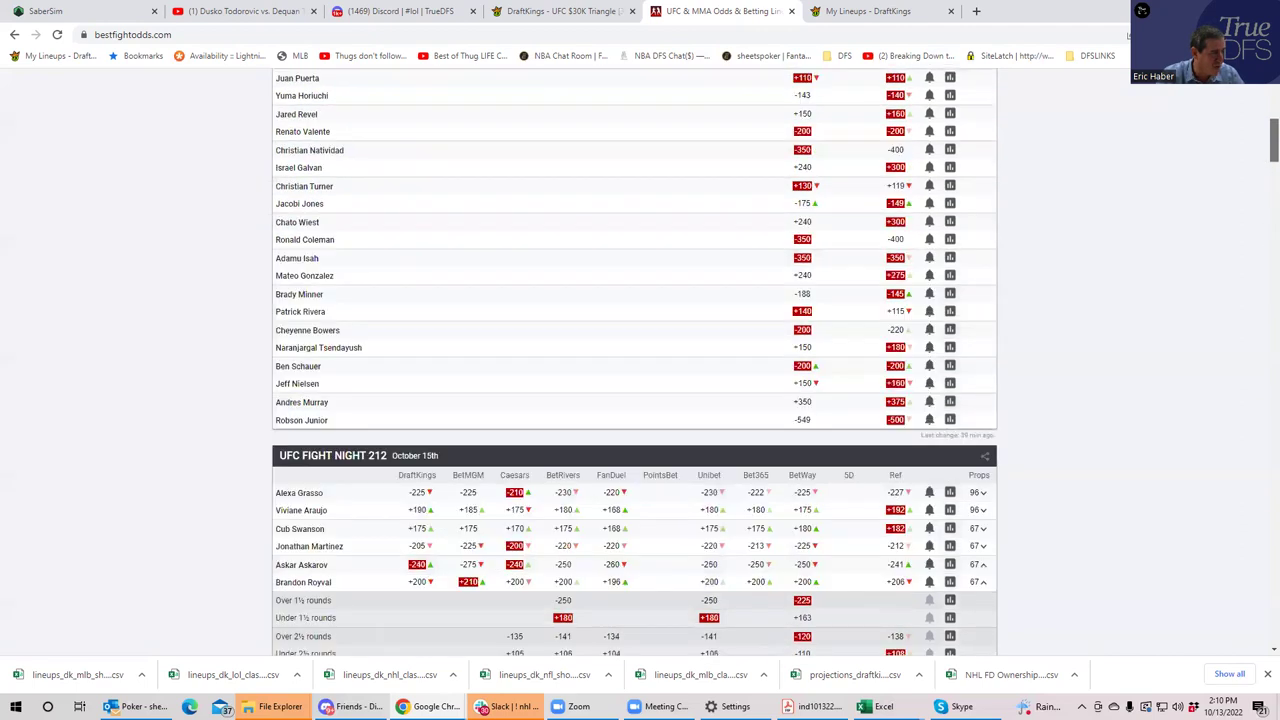
scroll(634, 362, up, 1)
scroll(634, 362, down, 2)
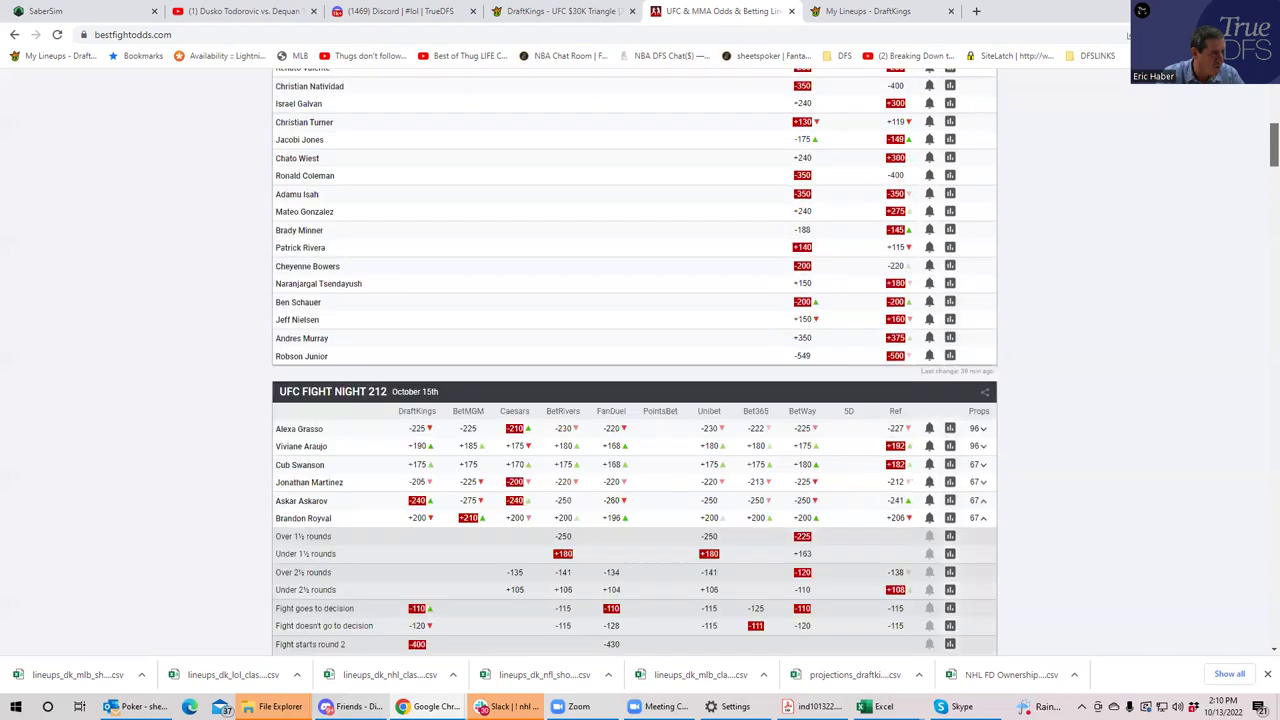
click(980, 519)
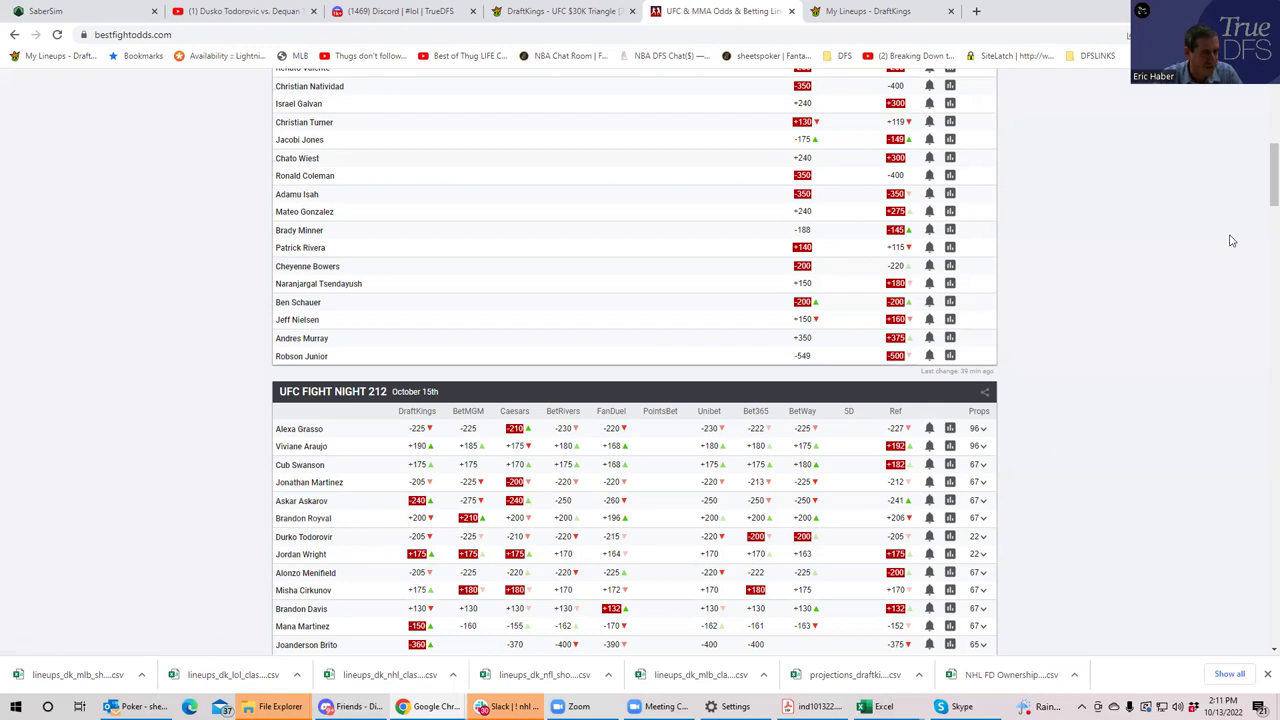
drag(1261, 183, 1262, 209)
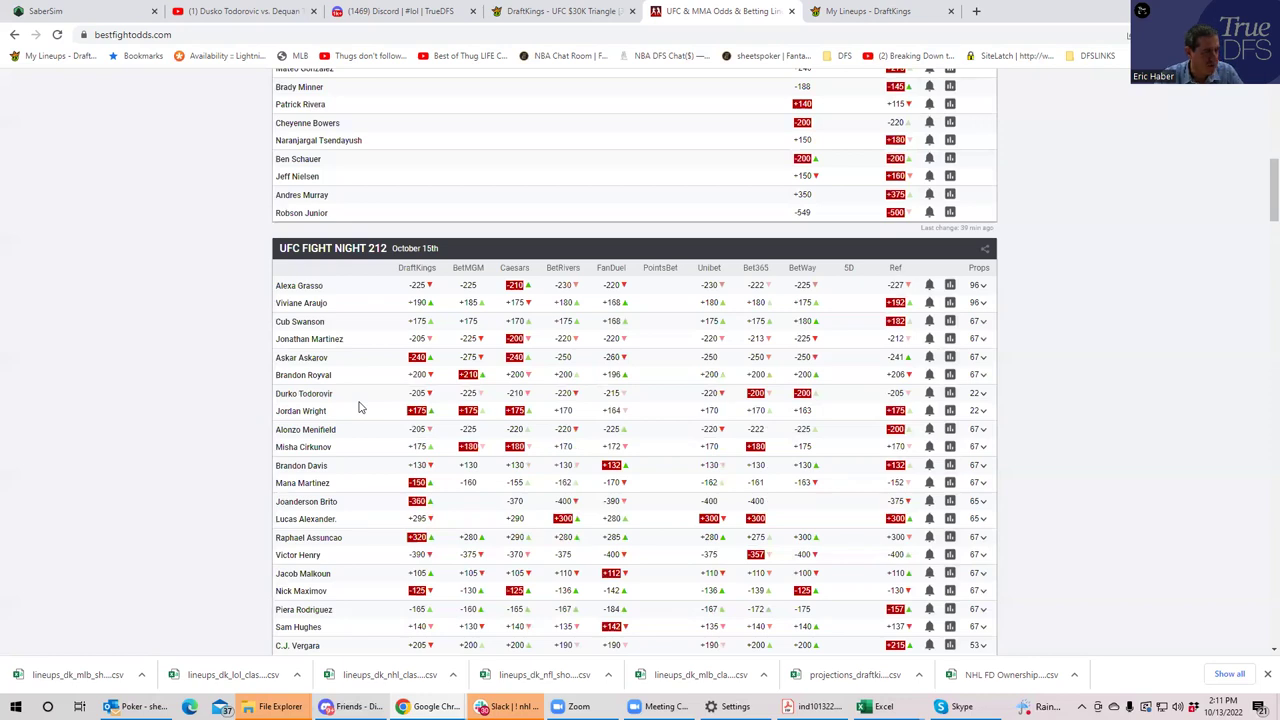
Examine the Todorovic–Wright prop bets, from Wright's win methods to his round-by-round odds, and collapse them
click(984, 415)
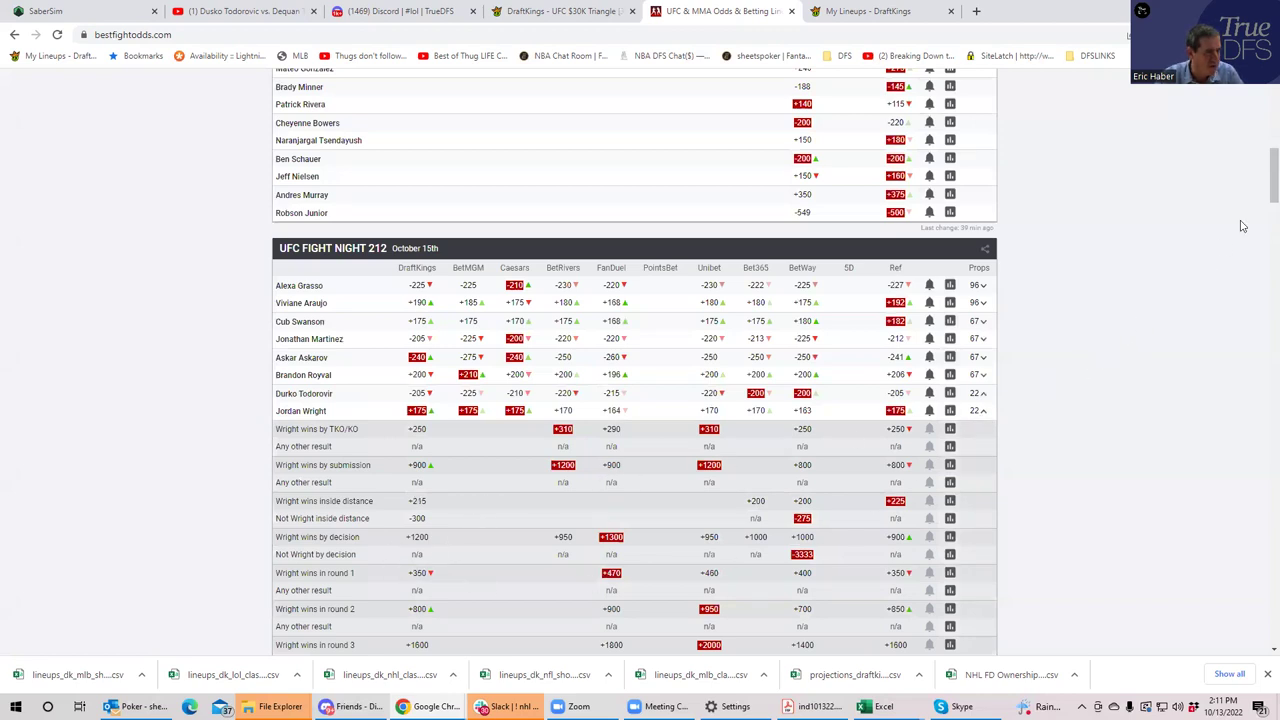
scroll(1262, 200, down, 1)
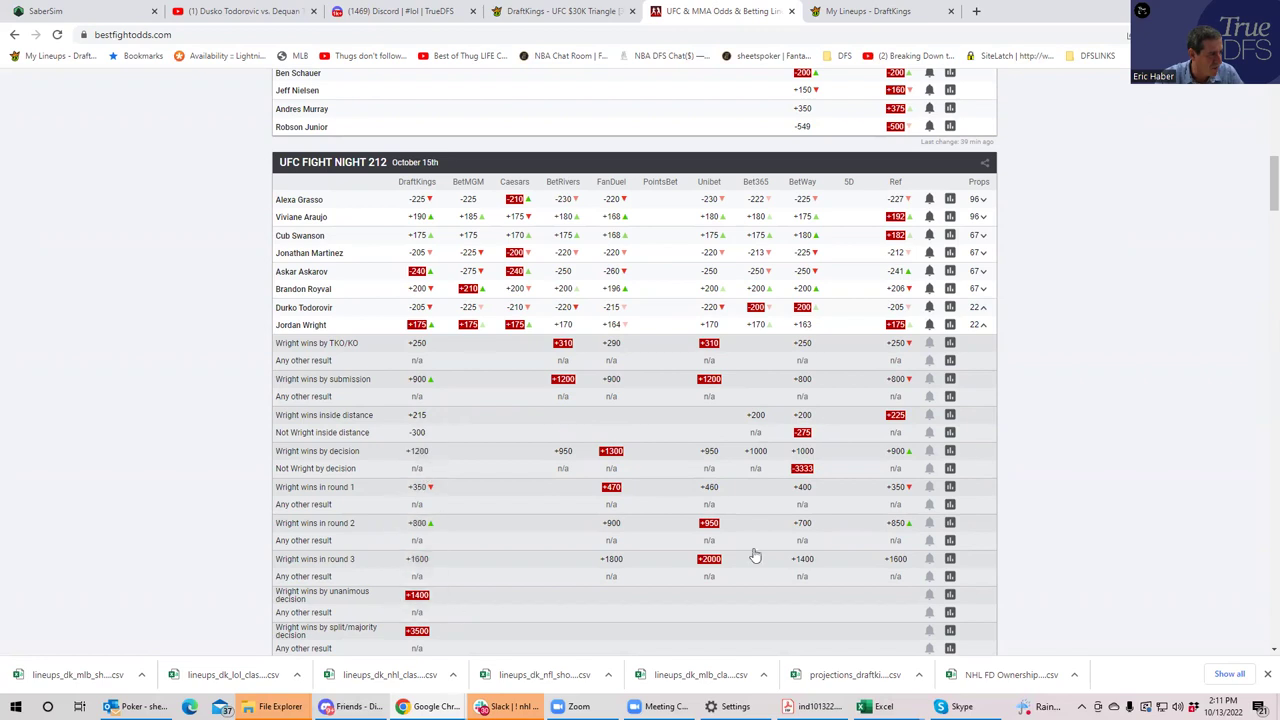
drag(1268, 195, 1262, 244)
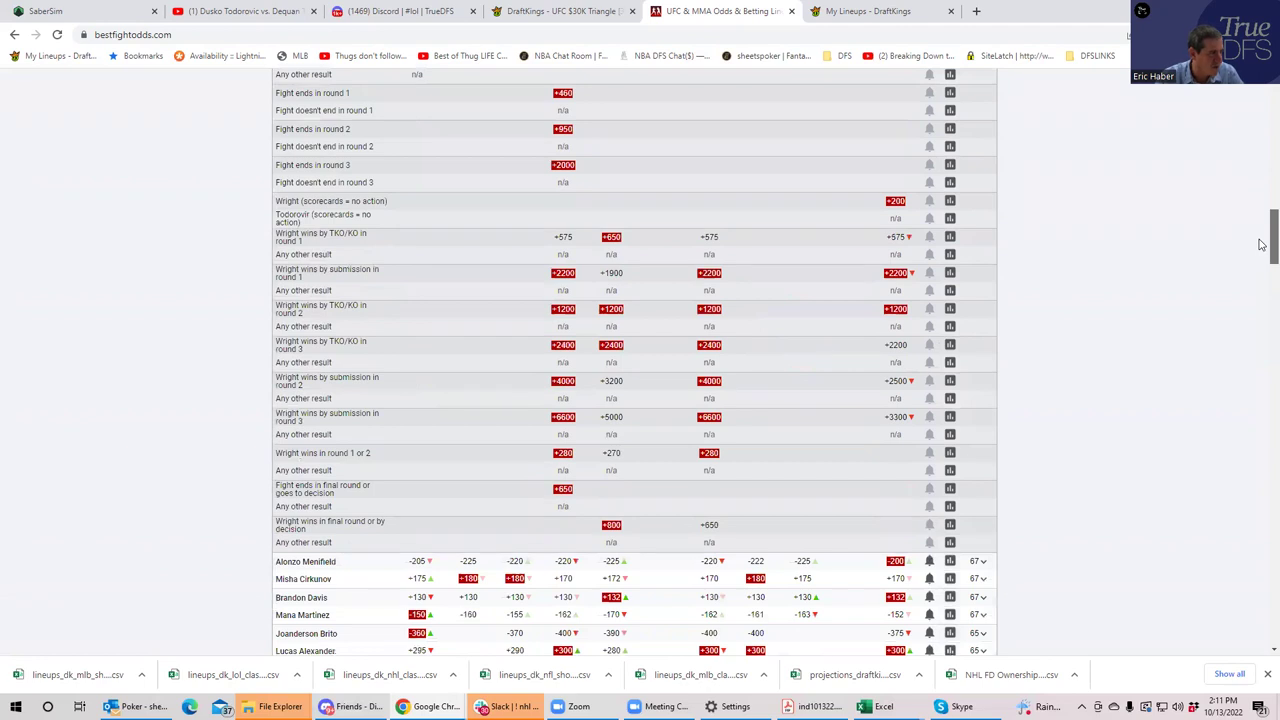
drag(1262, 244, 1260, 192)
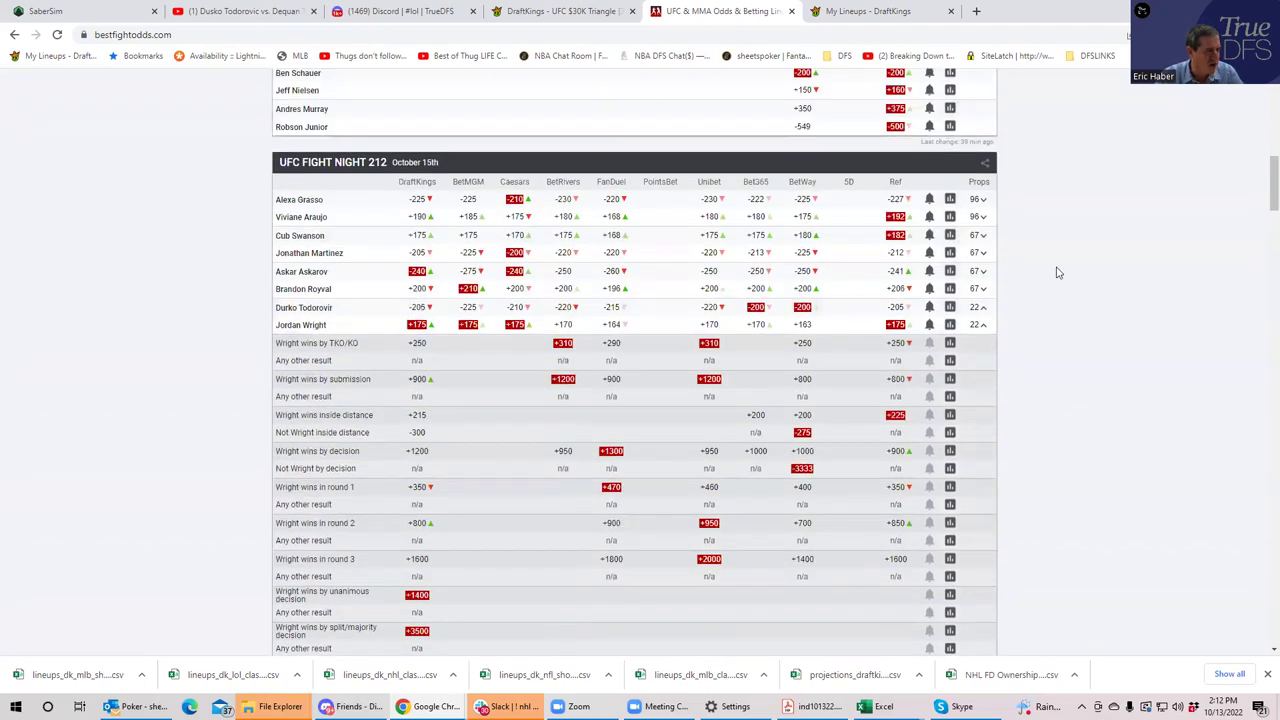
click(985, 326)
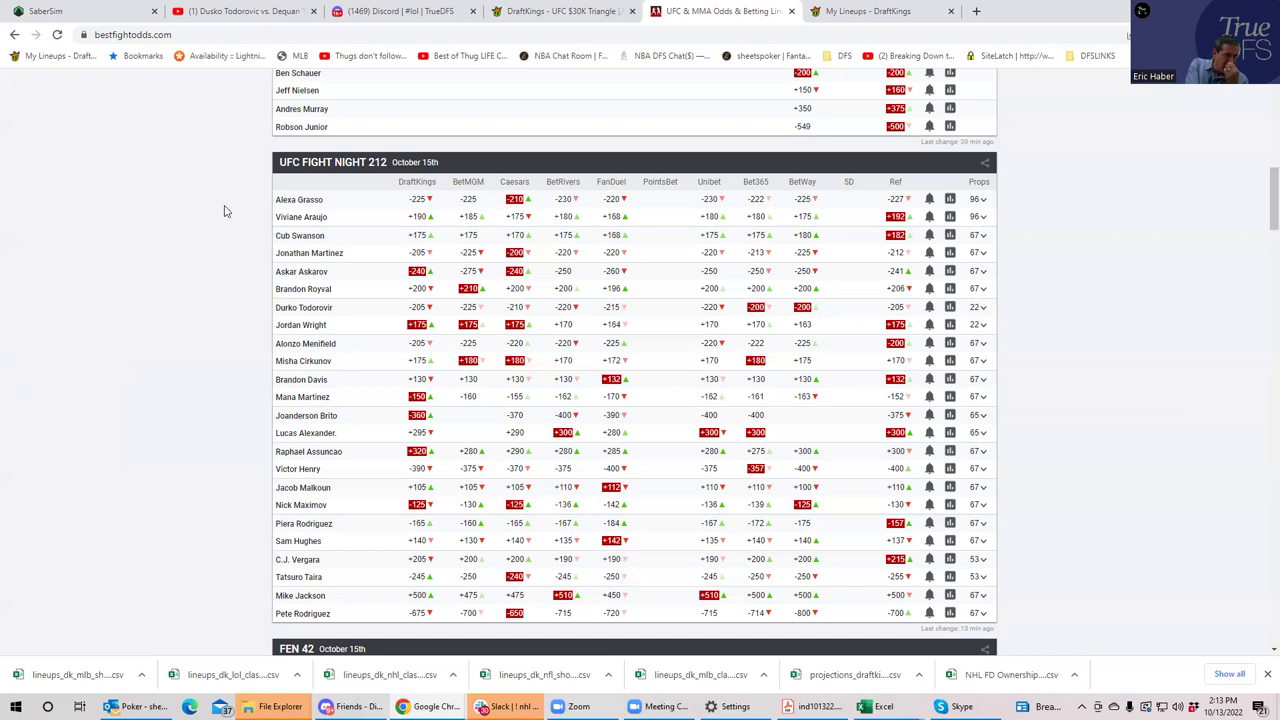
Check the UFC $30K Triangle player pool and the DraftKings lineups page, and return to the BestFightOdds fight list
click(578, 12)
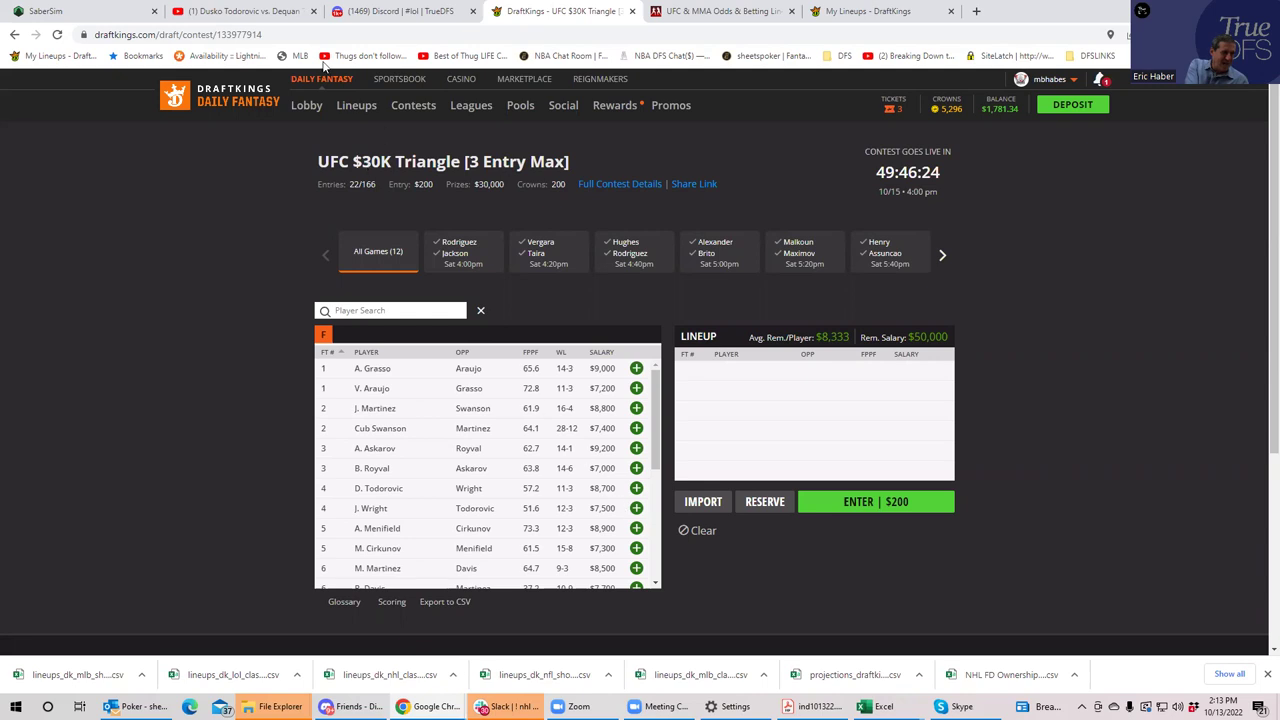
click(716, 14)
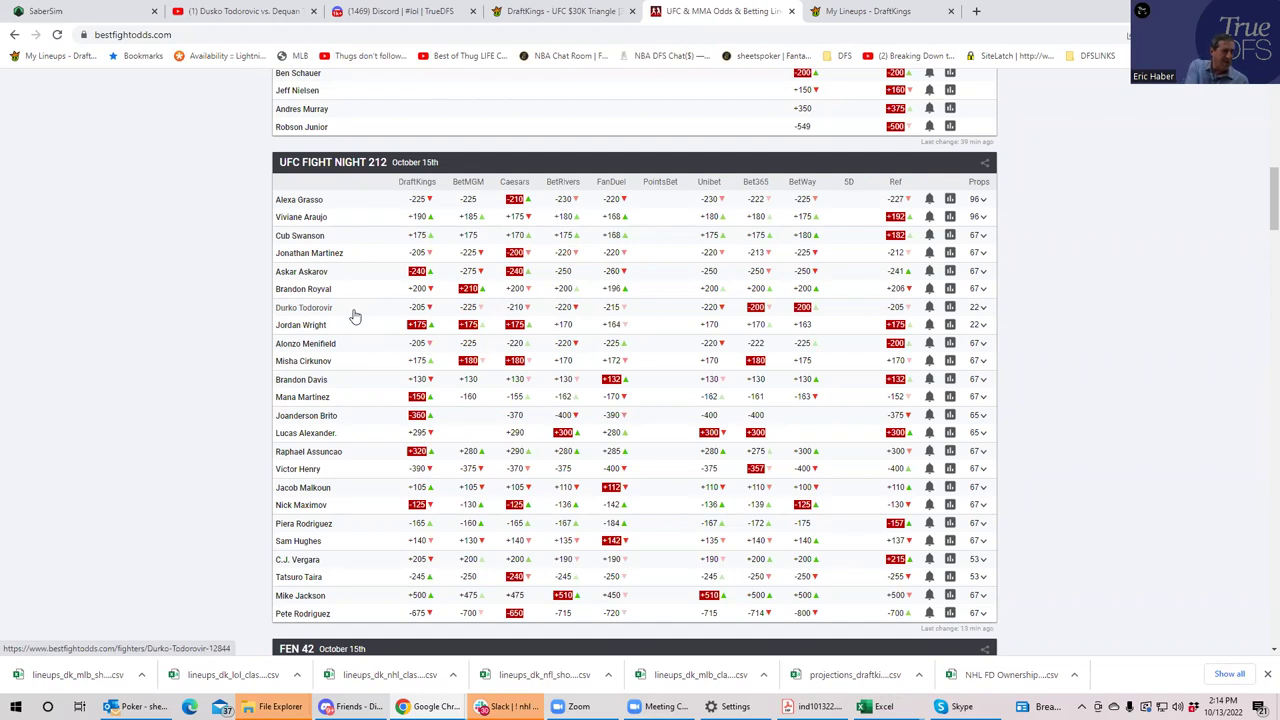
click(828, 12)
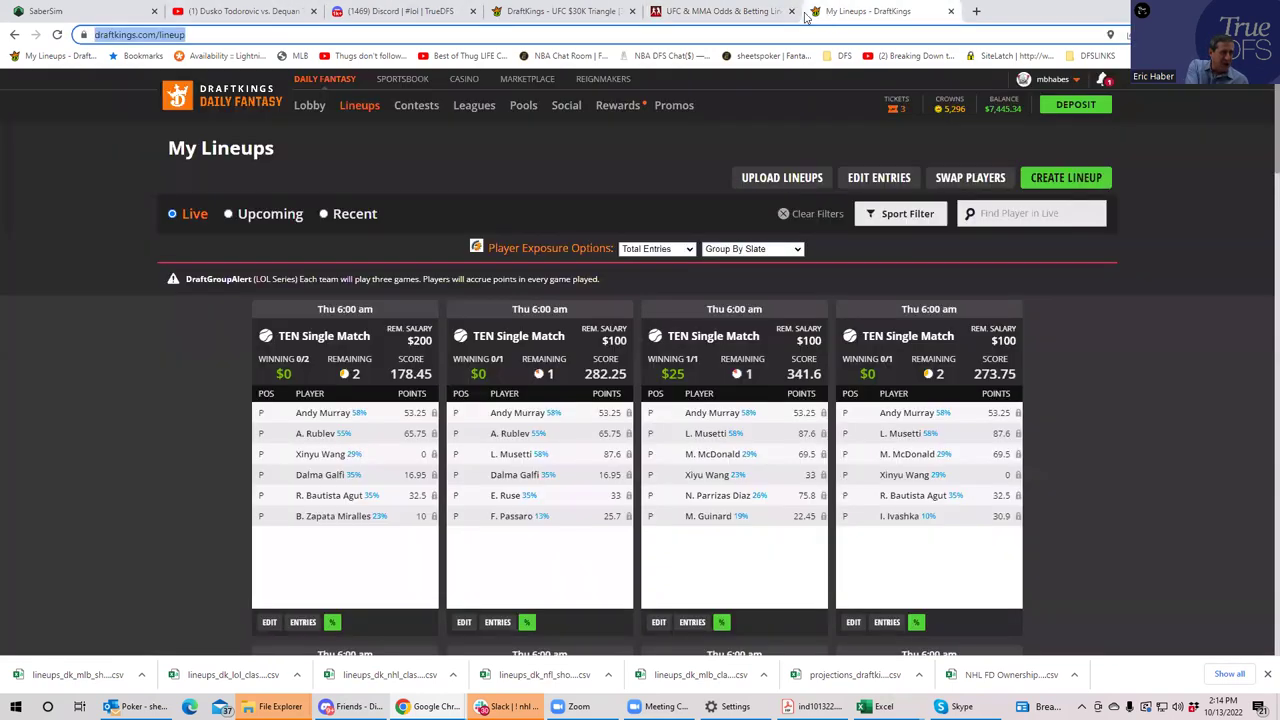
click(560, 11)
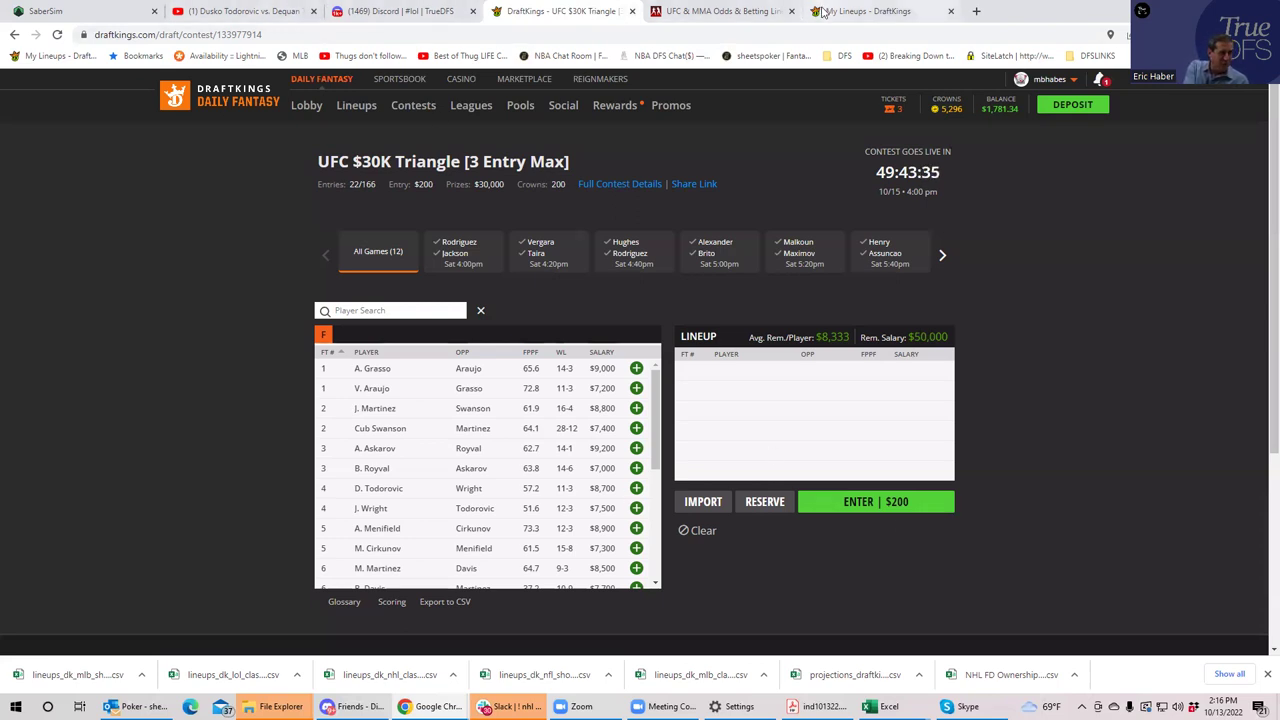
click(712, 11)
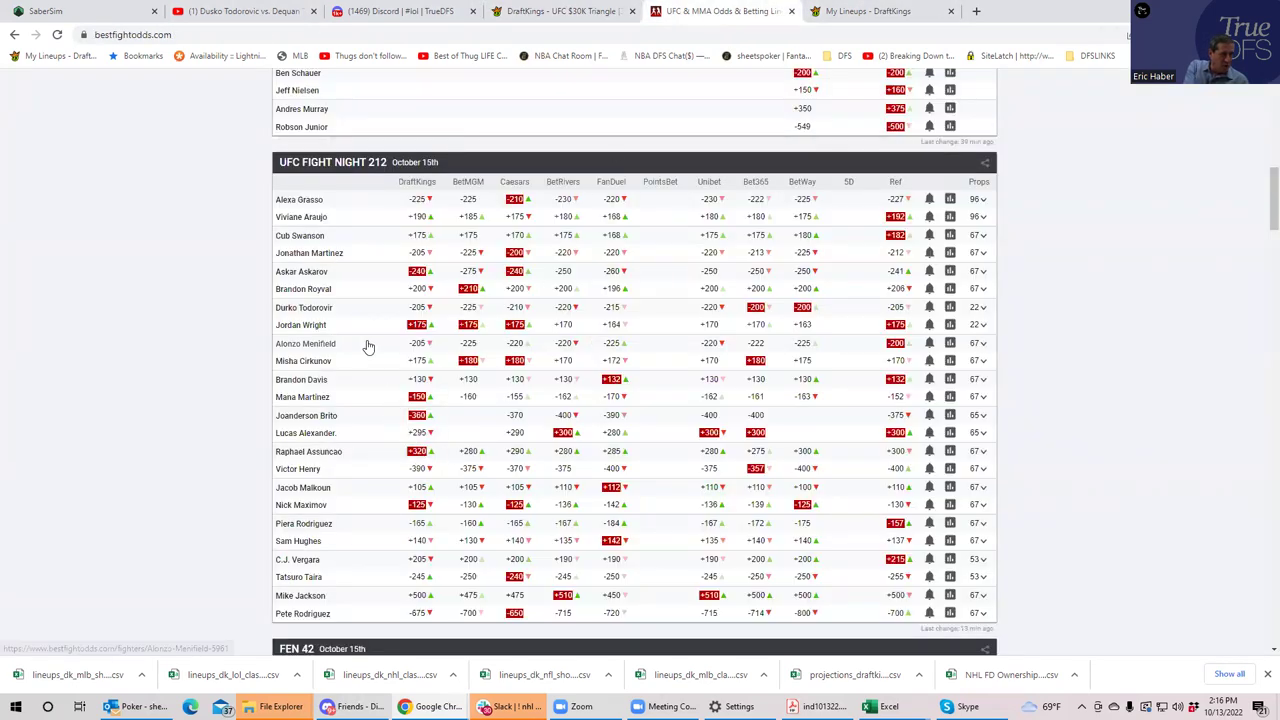
Reopen the Todorovic–Wright props to review Wright's TKO/KO, submission and inside-distance odds, and collapse them again
click(979, 325)
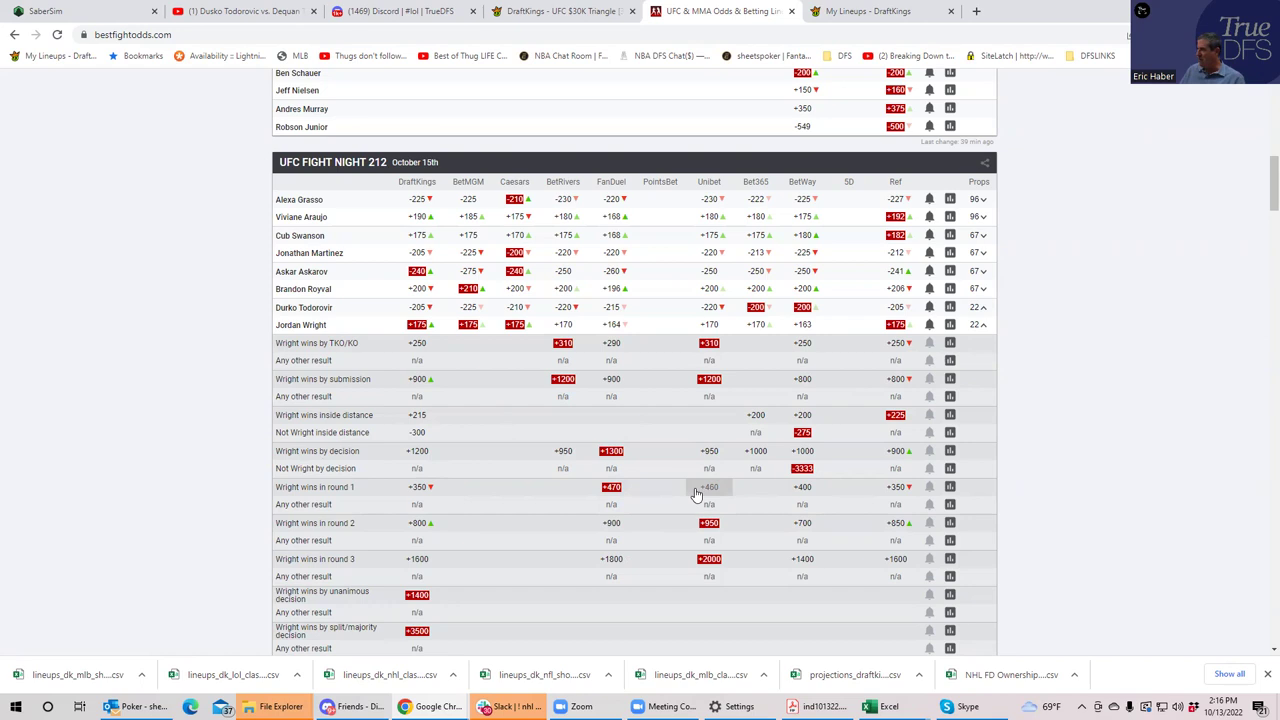
click(984, 327)
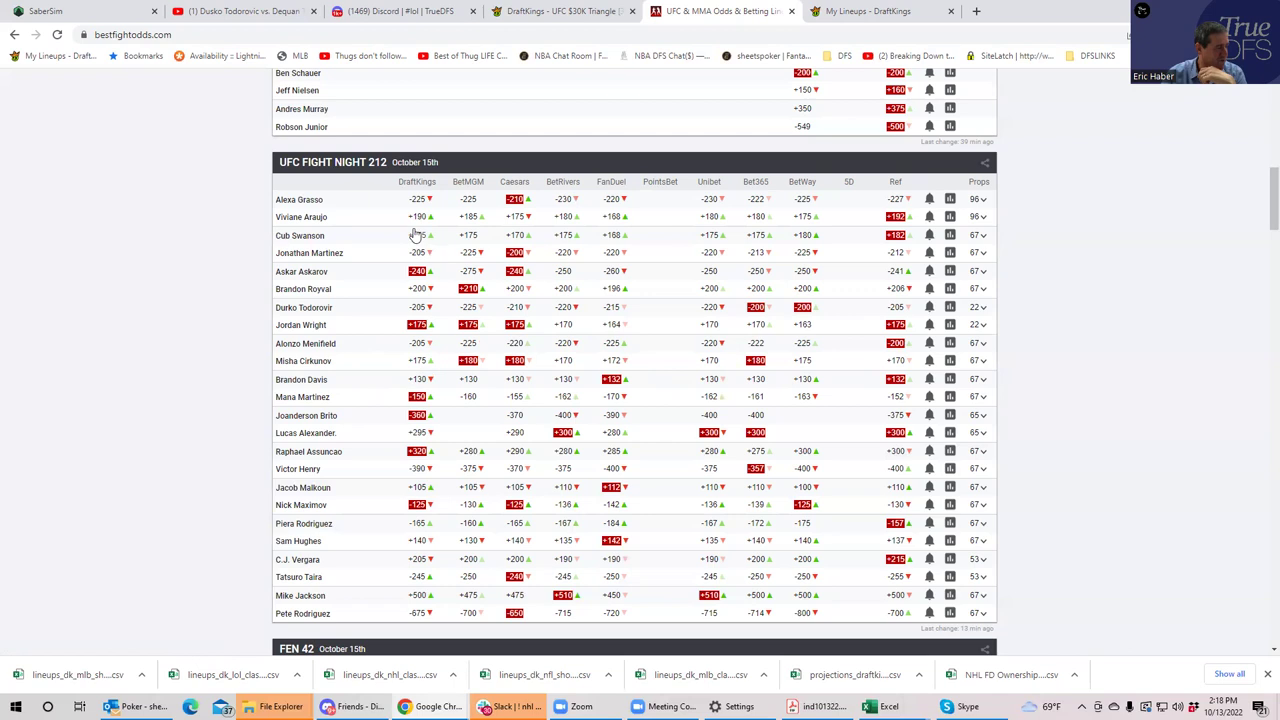
Revisit the DraftKings lineups page and UFC contest pool, and open the Menifield–Cirkunov prop bets on BestFightOdds
click(880, 11)
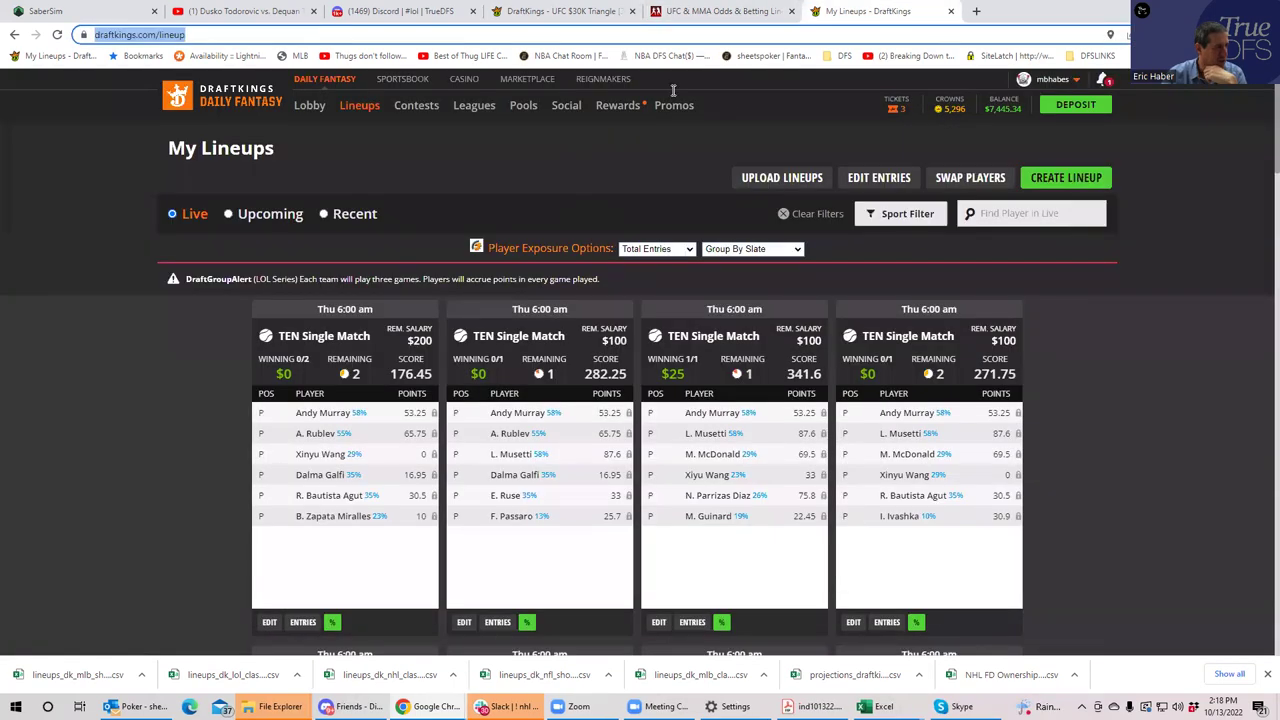
click(515, 11)
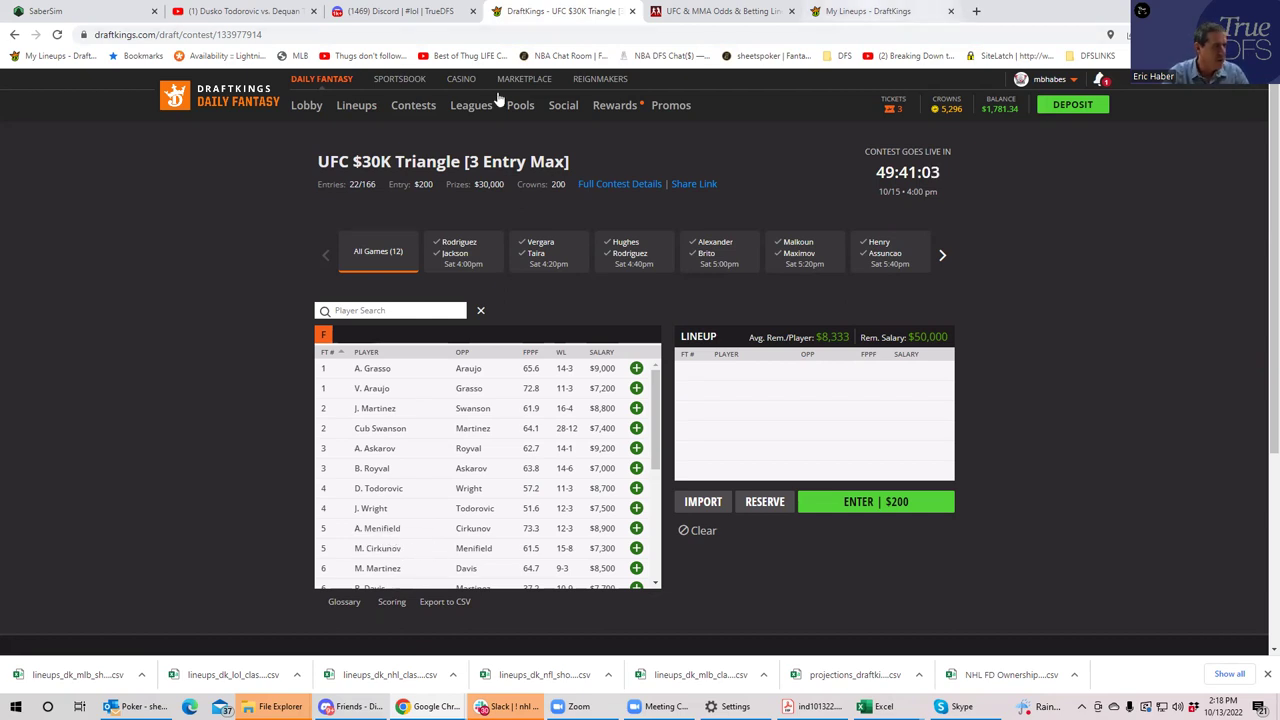
click(678, 12)
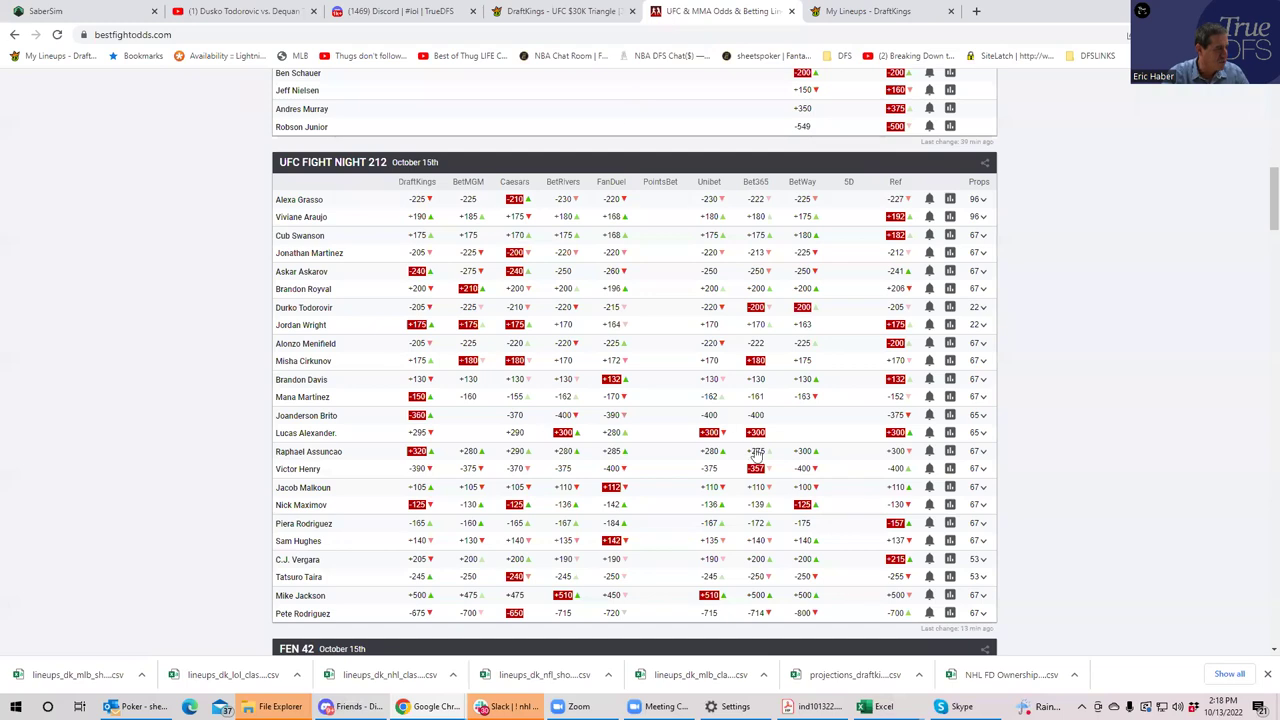
click(983, 365)
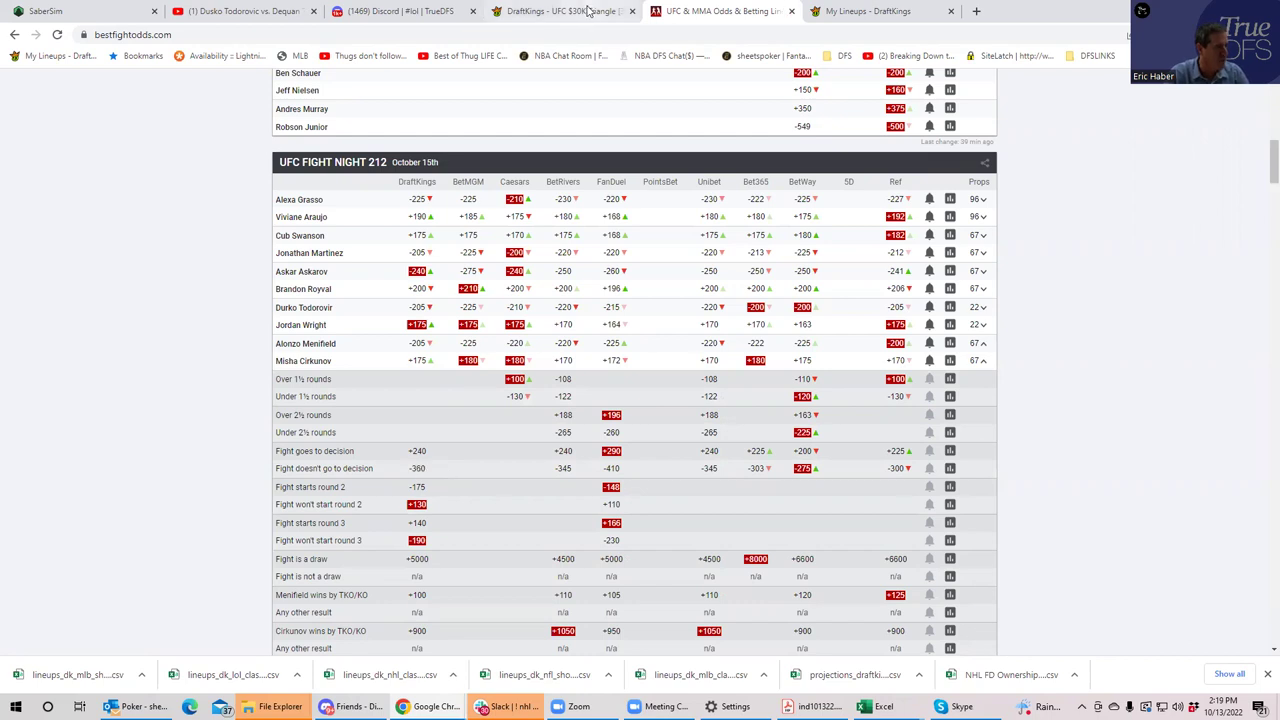
In the DraftKings UFC contest, filter to the Todorovic–Wright and Menifield–Cirkunov fights, add D. Todorovic and A. Menifield to the lineup, and clear both filters
click(565, 11)
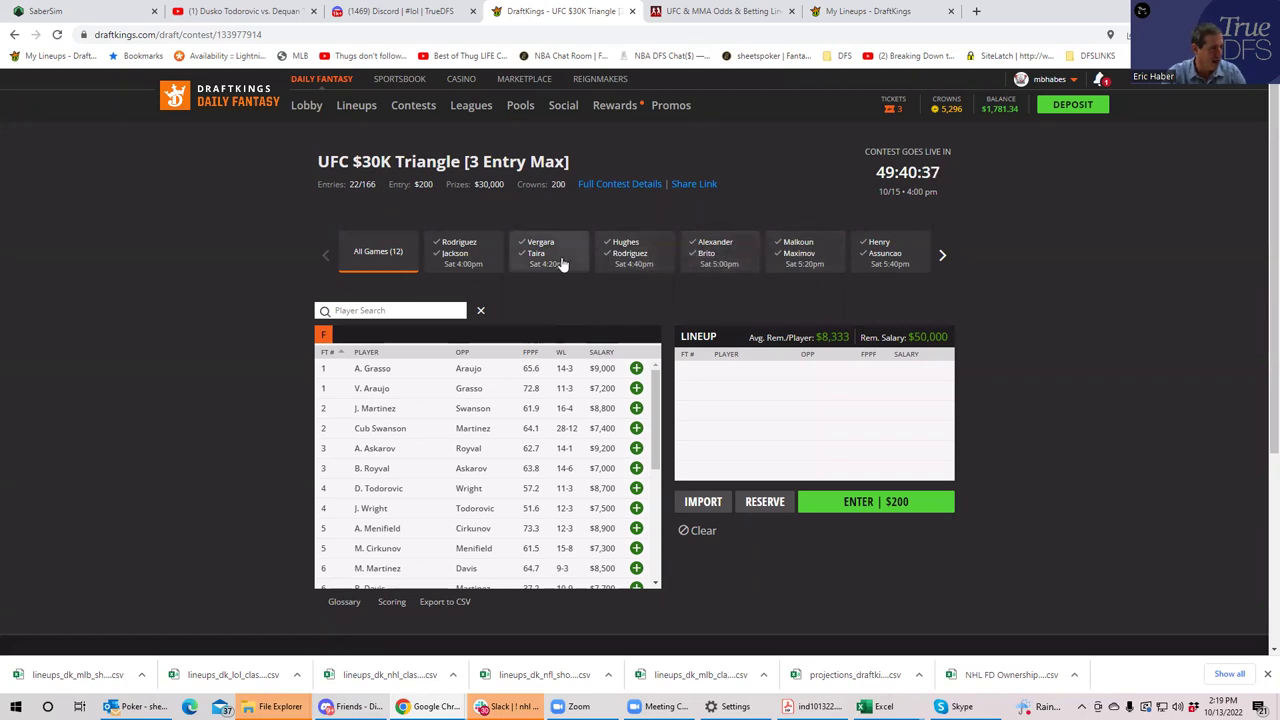
click(940, 257)
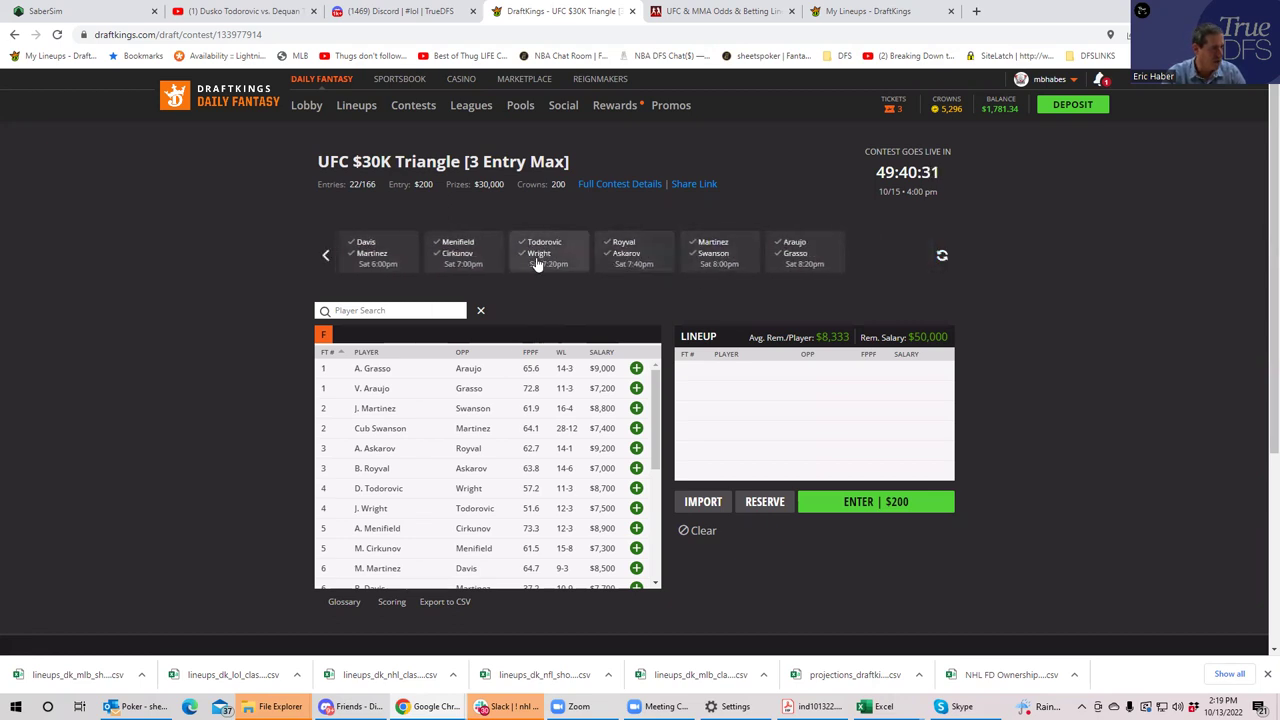
click(540, 258)
click(647, 368)
click(456, 254)
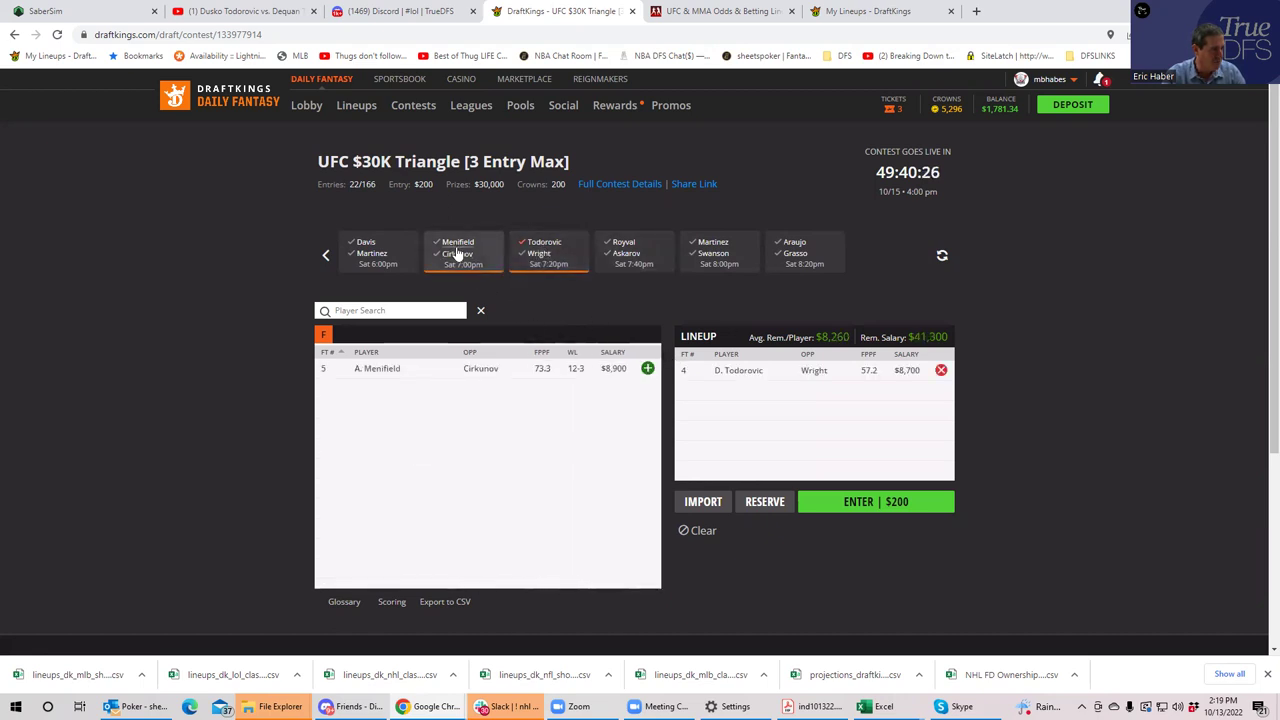
click(647, 368)
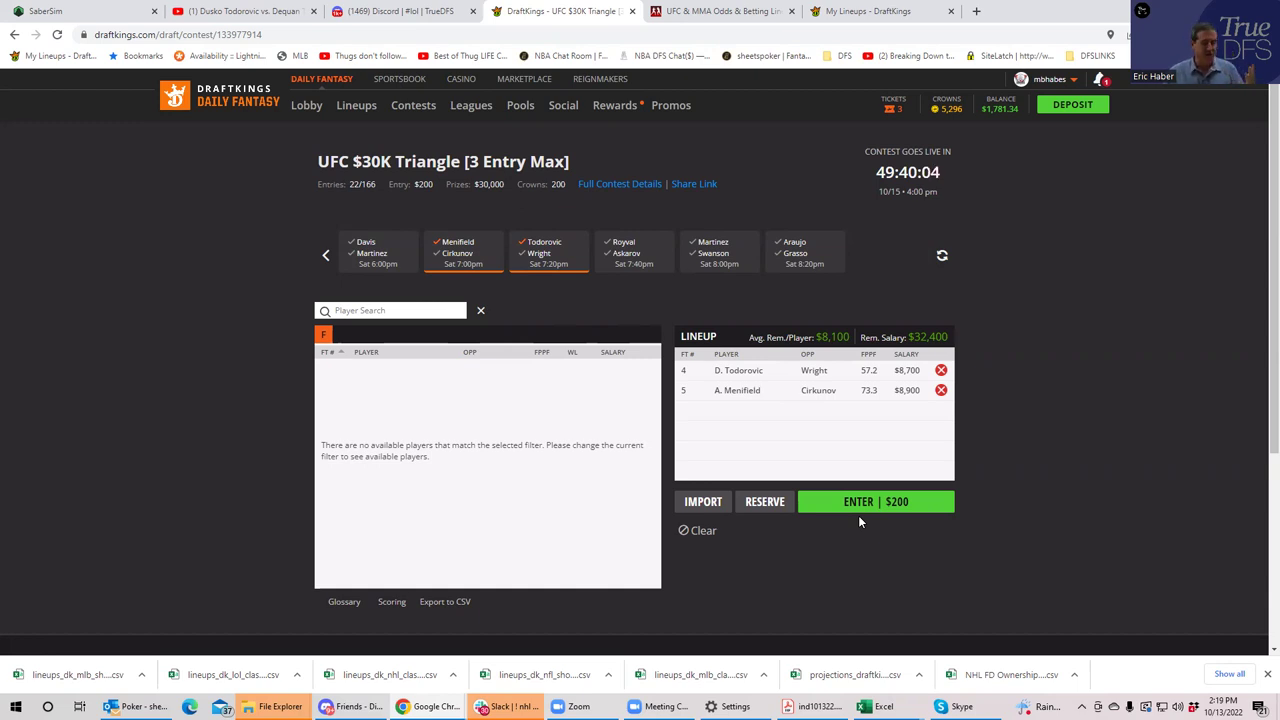
click(544, 249)
click(459, 247)
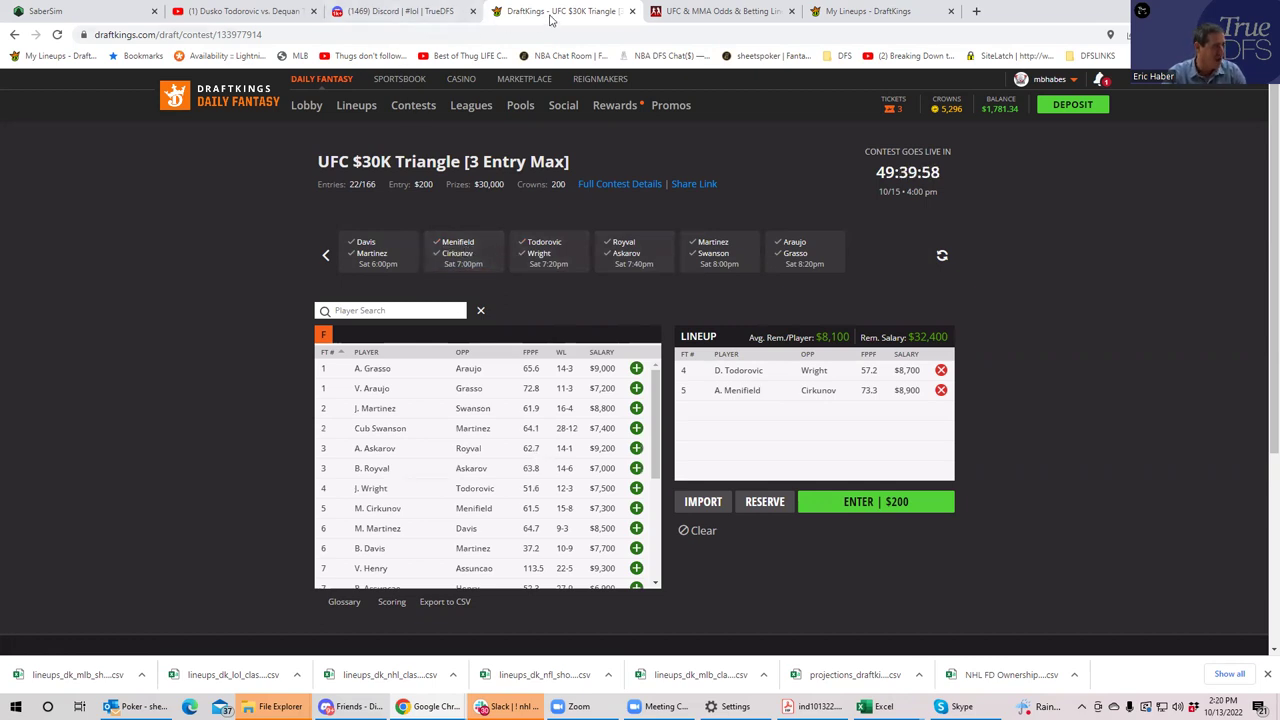
Examine the Menifield–Cirkunov props on BestFightOdds for round totals, win methods and inside-distance odds, and collapse them
click(717, 12)
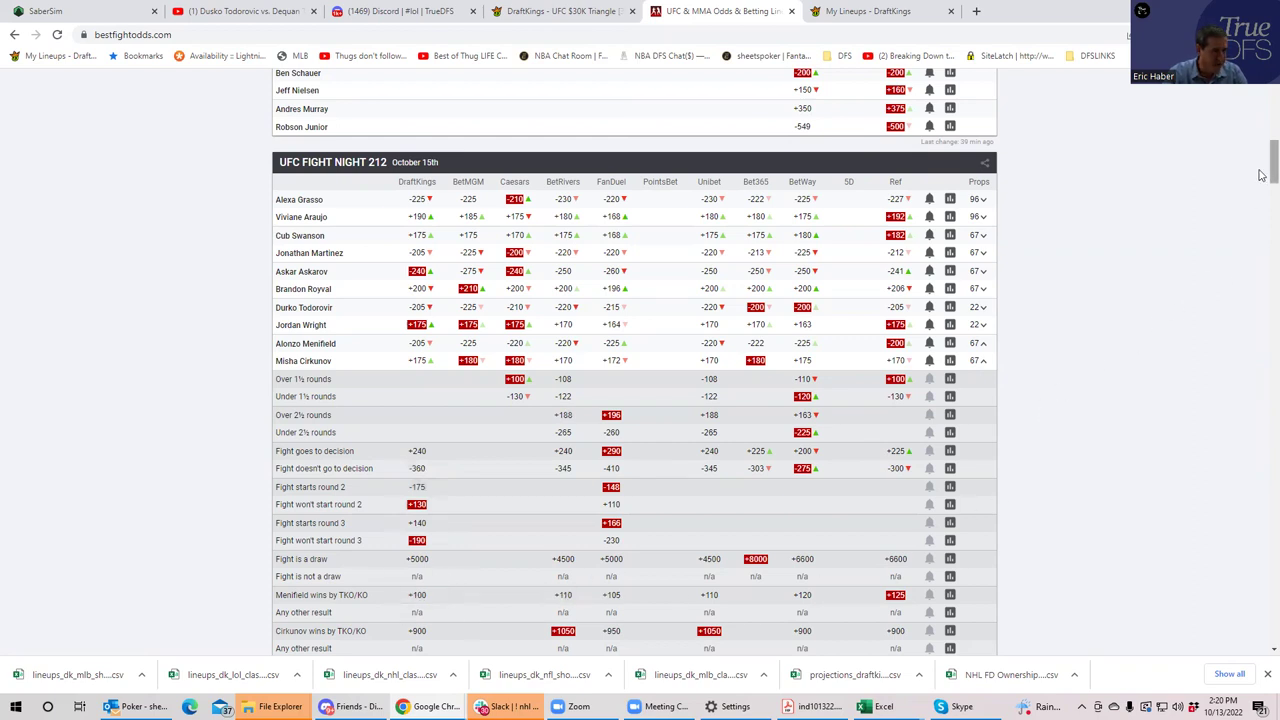
scroll(1261, 185, down, 1)
scroll(1261, 185, down, 1)
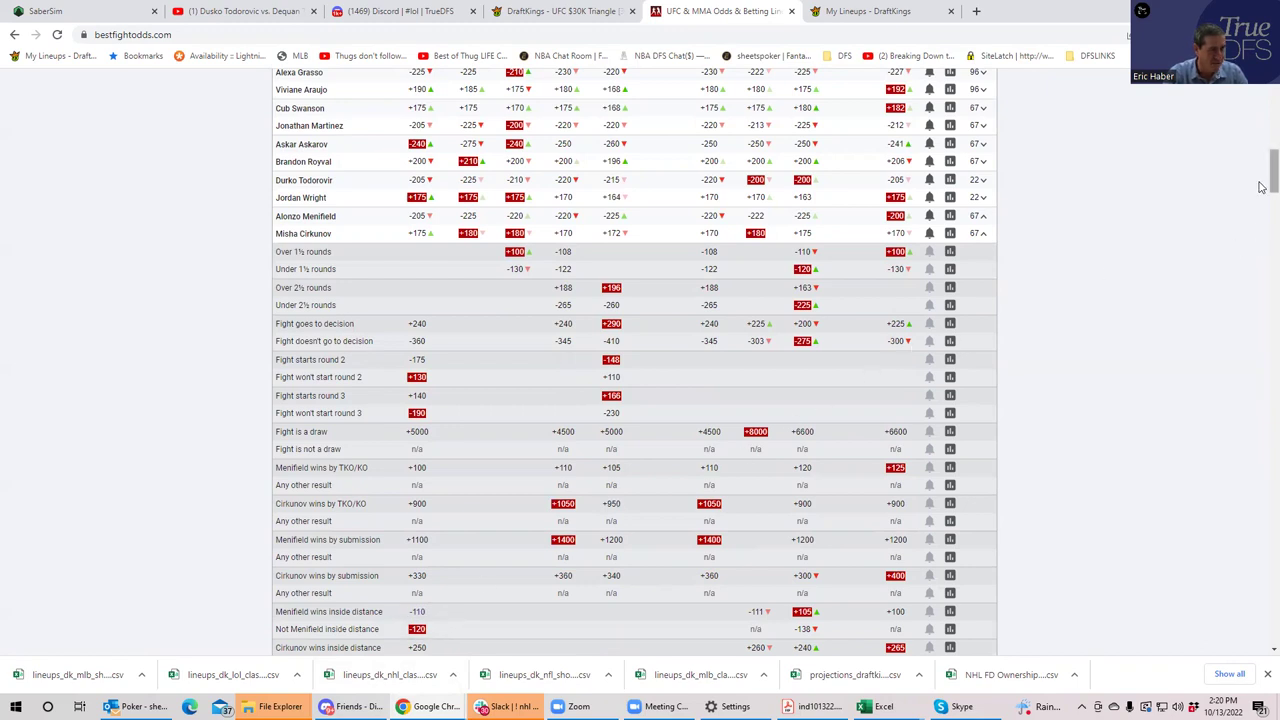
scroll(1261, 190, down, 1)
scroll(1261, 190, down, 1)
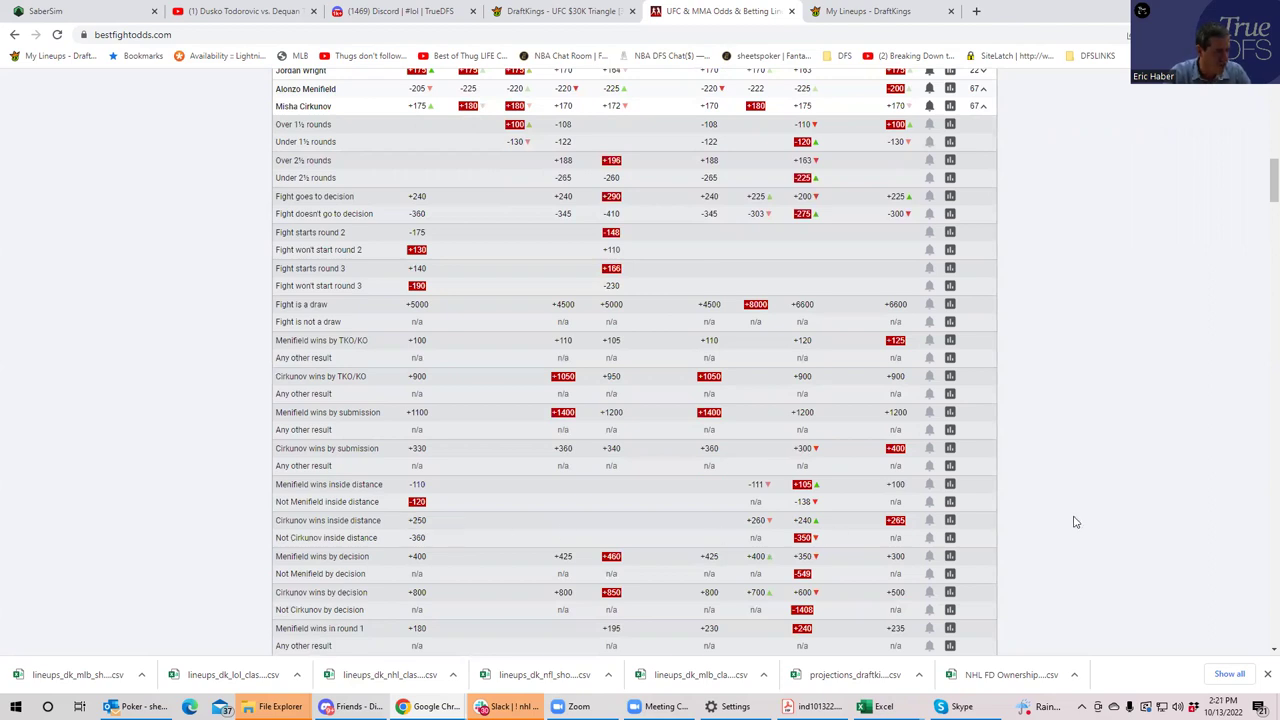
click(984, 108)
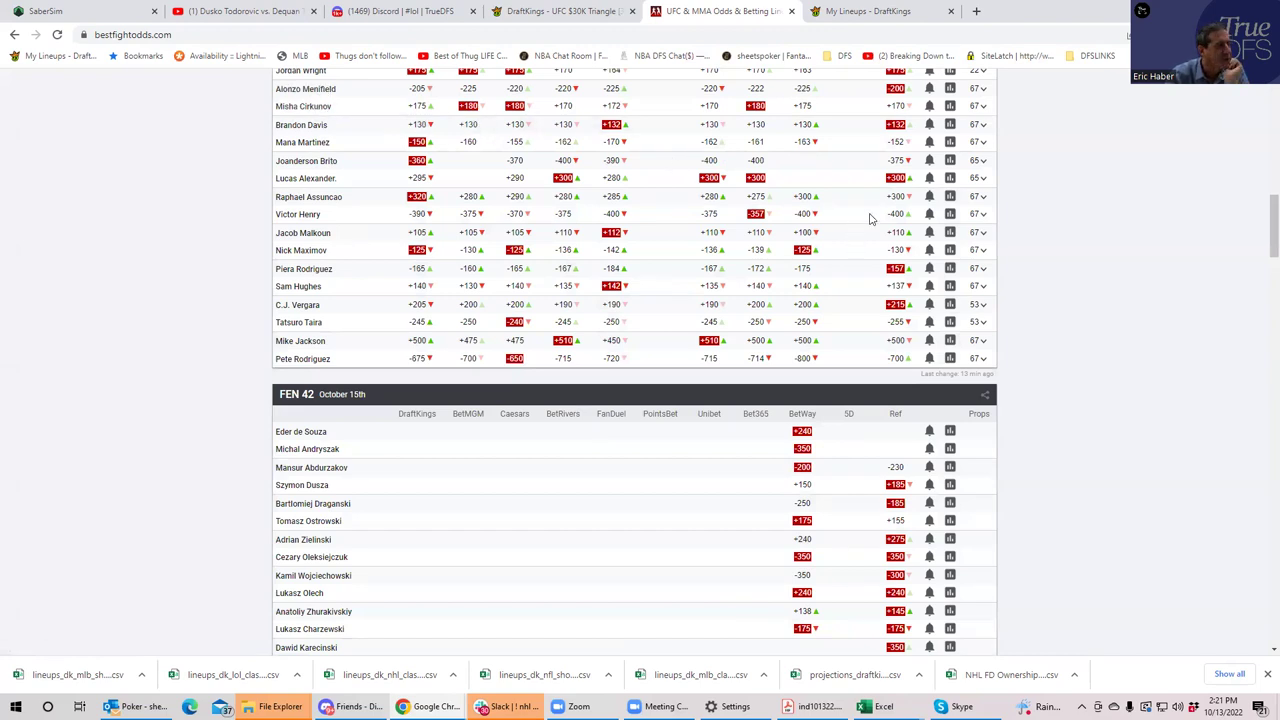
scroll(1264, 204, up, 2)
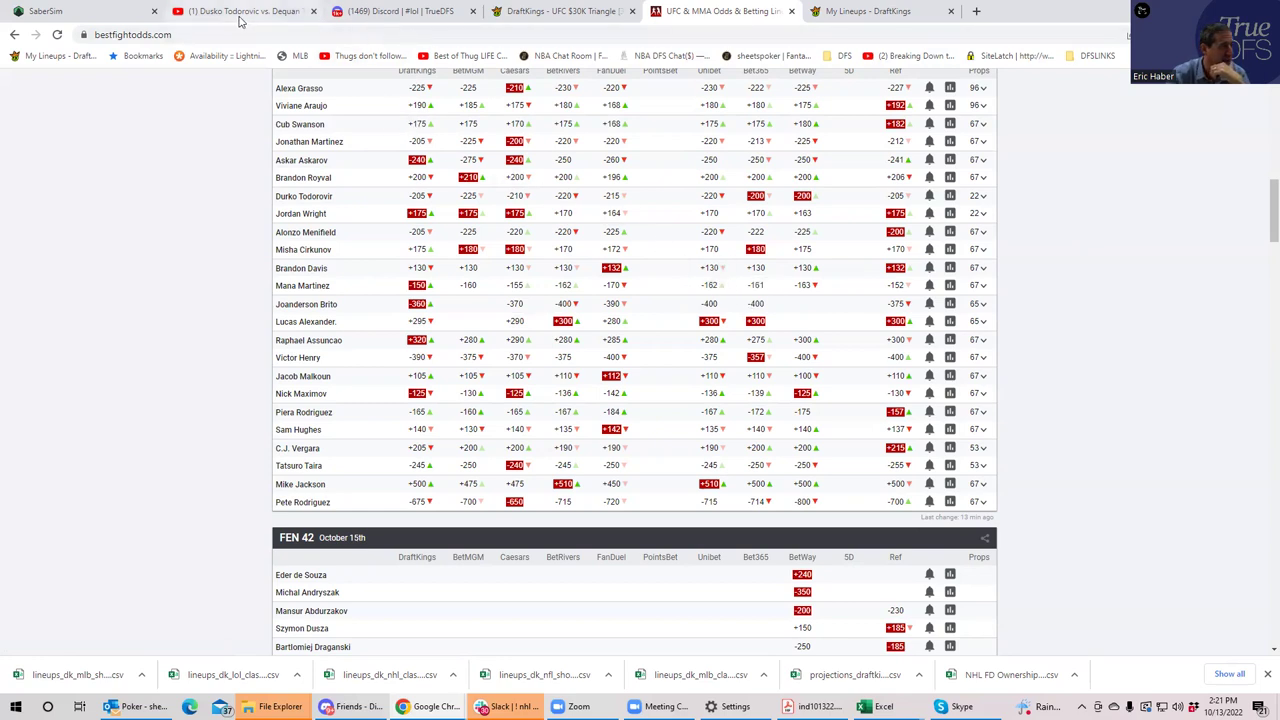
Add M. Martinez, the $8,500 fighter facing Davis, to the DraftKings UFC contest lineup
click(570, 11)
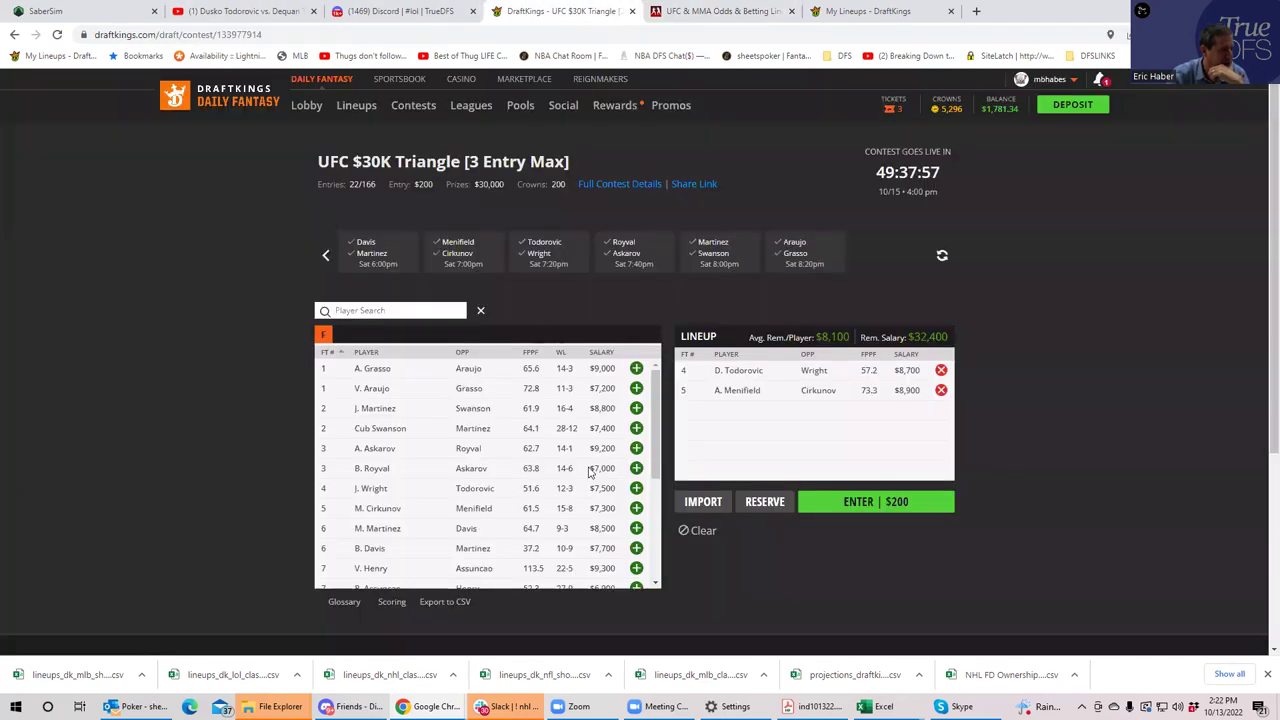
click(636, 528)
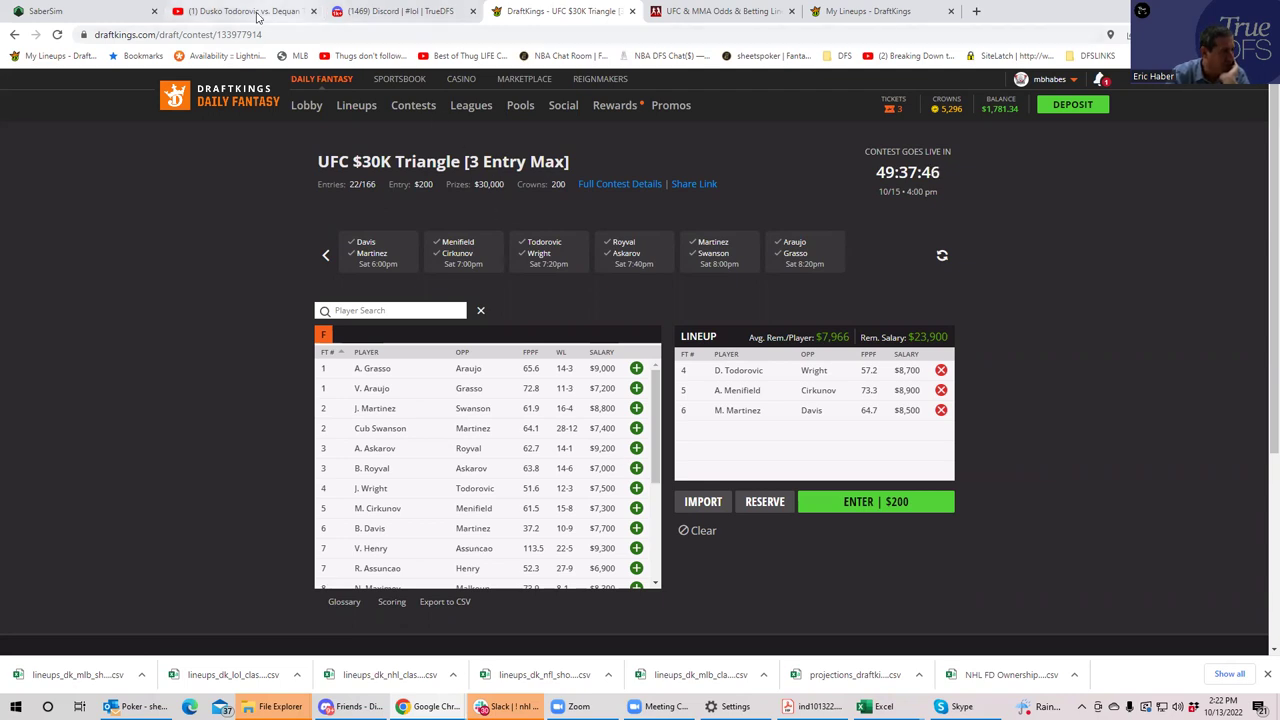
mouse_move(257, 16)
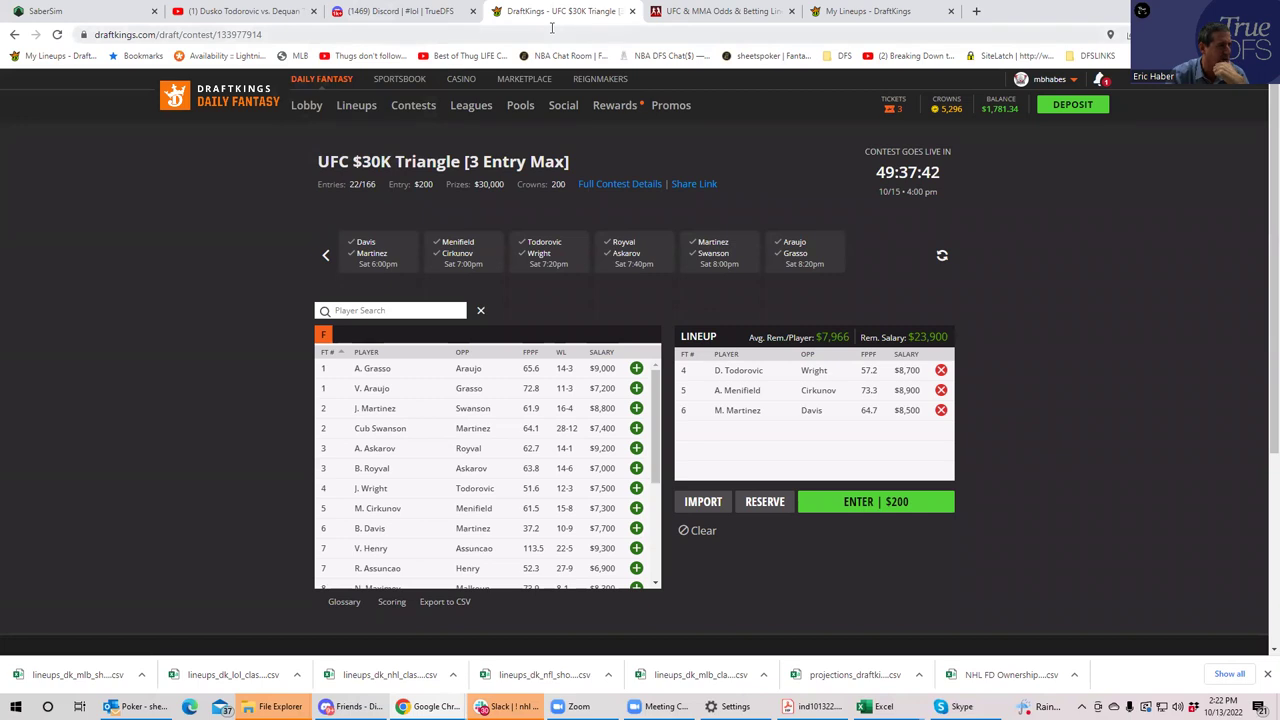
Open the Davis–Martinez prop bets on BestFightOdds and examine the round totals, decision odds and win methods
click(688, 12)
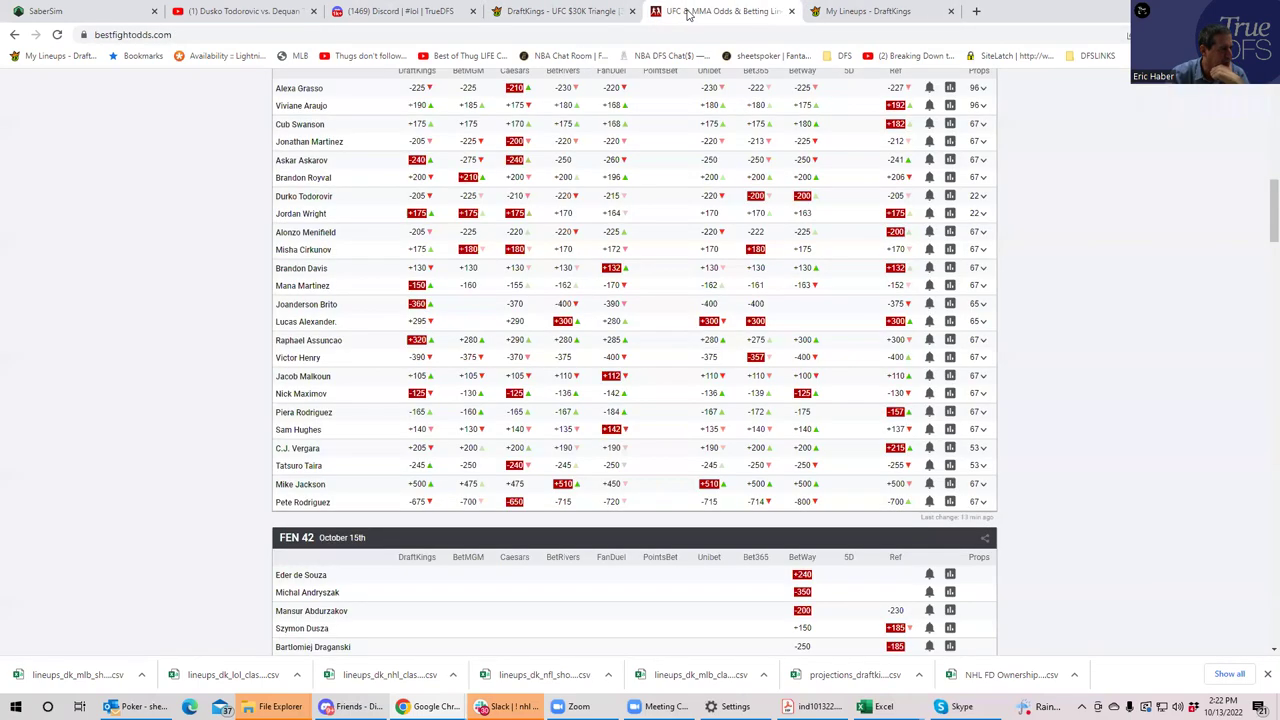
click(983, 288)
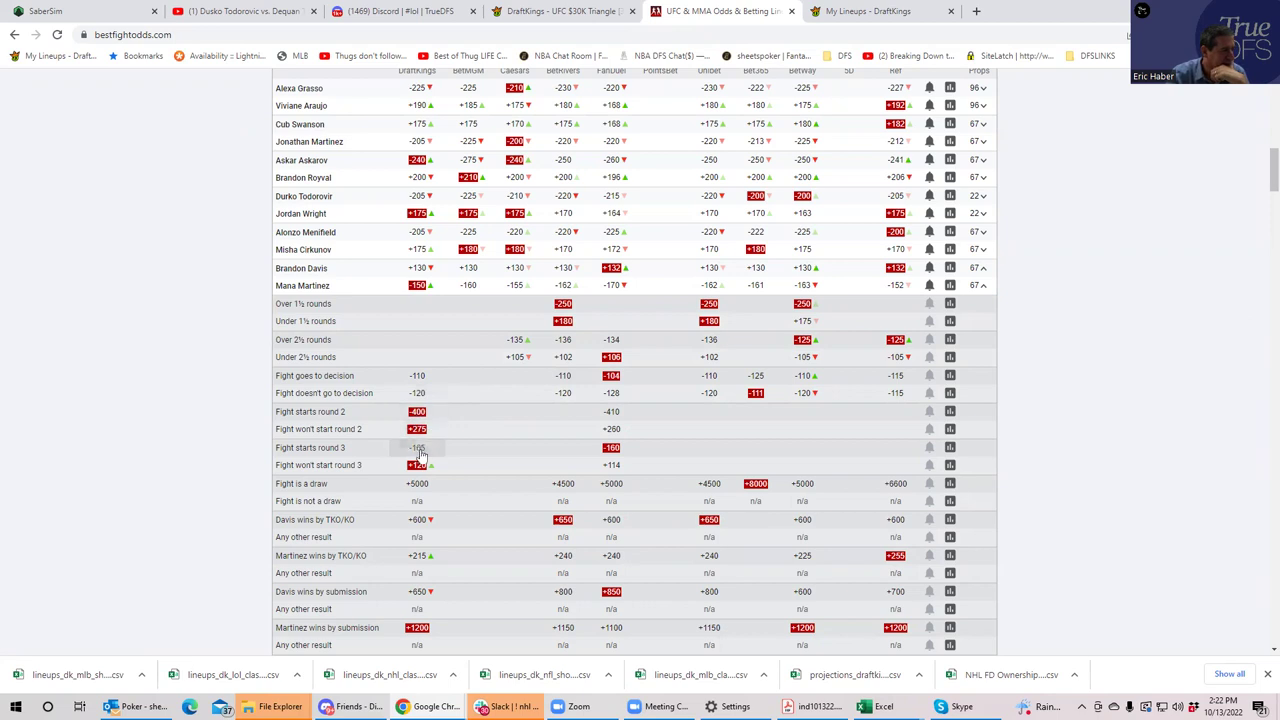
scroll(1262, 186, down, 1)
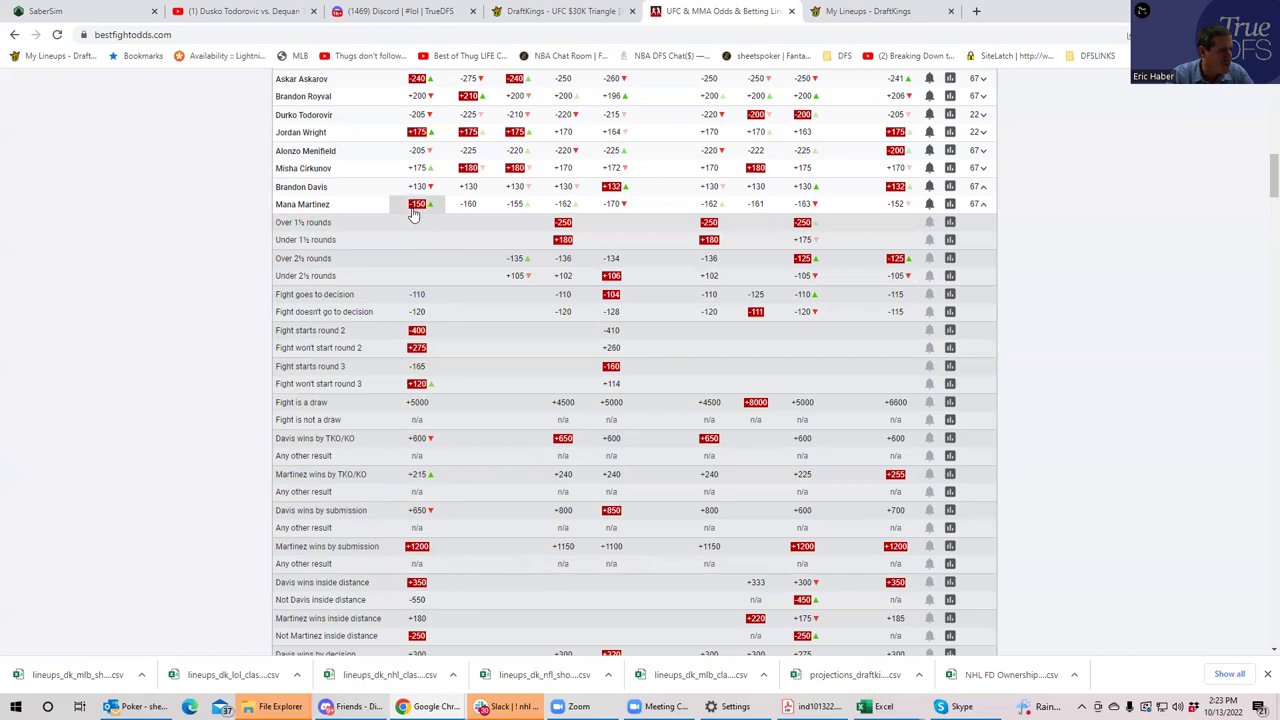
Check the remaining fighters' salaries in the DraftKings contest pool and return to the Davis–Martinez props on BestFightOdds
click(558, 11)
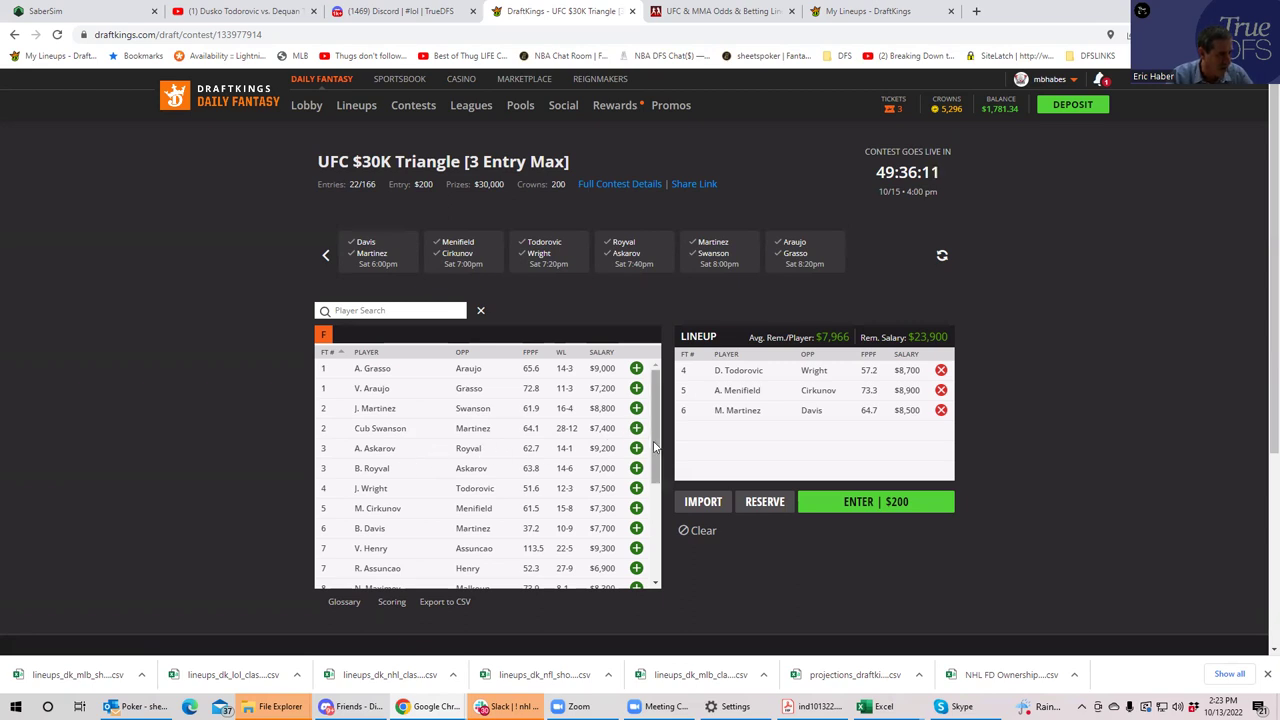
drag(654, 447, 648, 457)
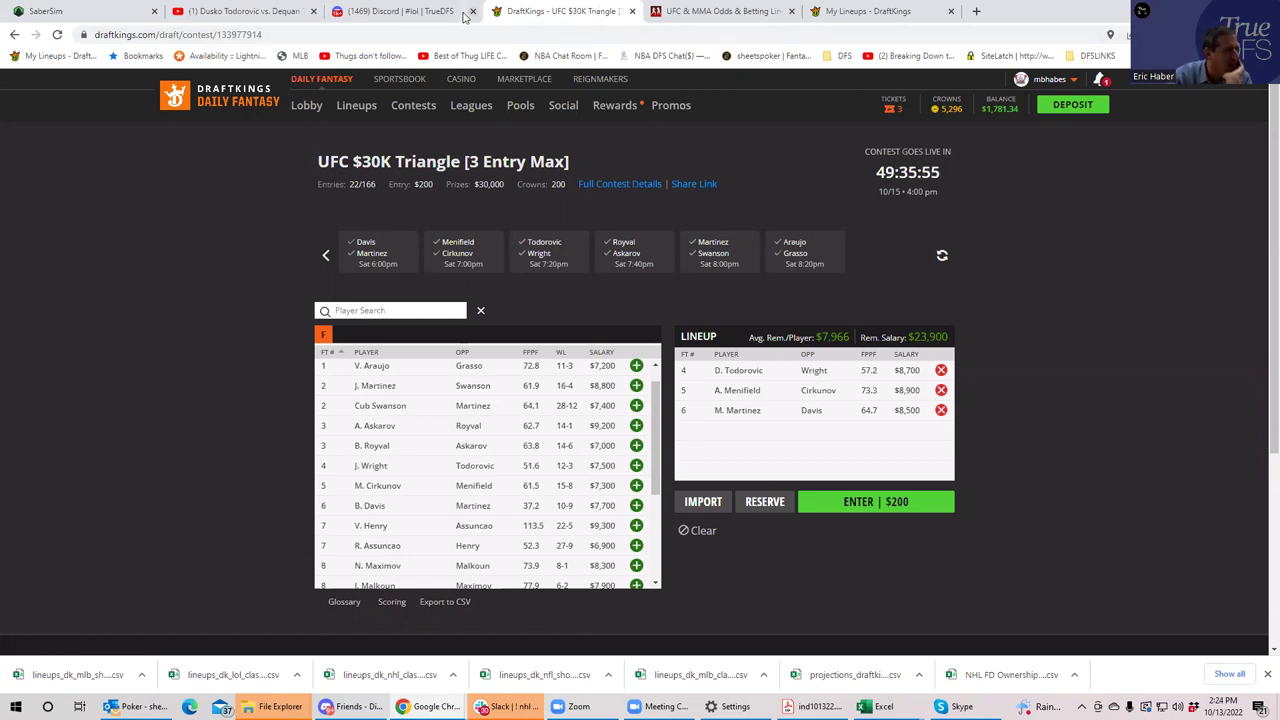
click(741, 14)
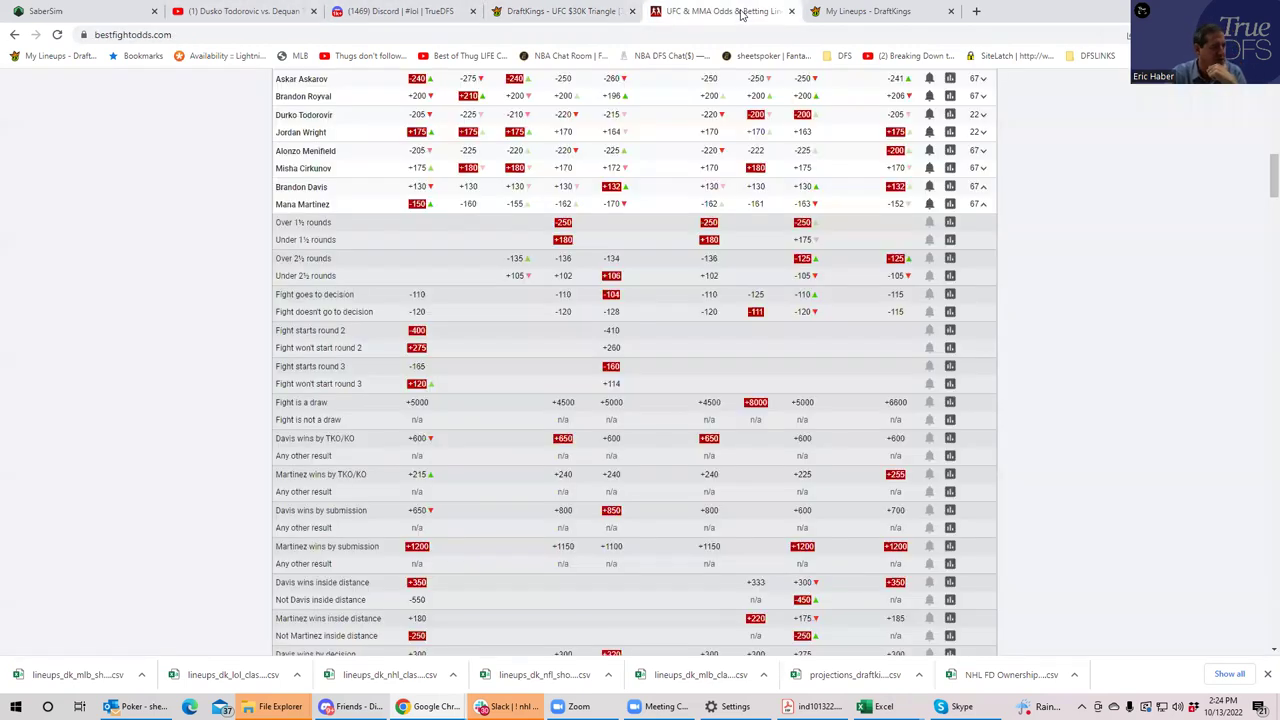
Collapse the Davis–Martinez props, examine the Brito–Alexander round totals, win methods and inside-distance odds, and collapse those props too
click(984, 206)
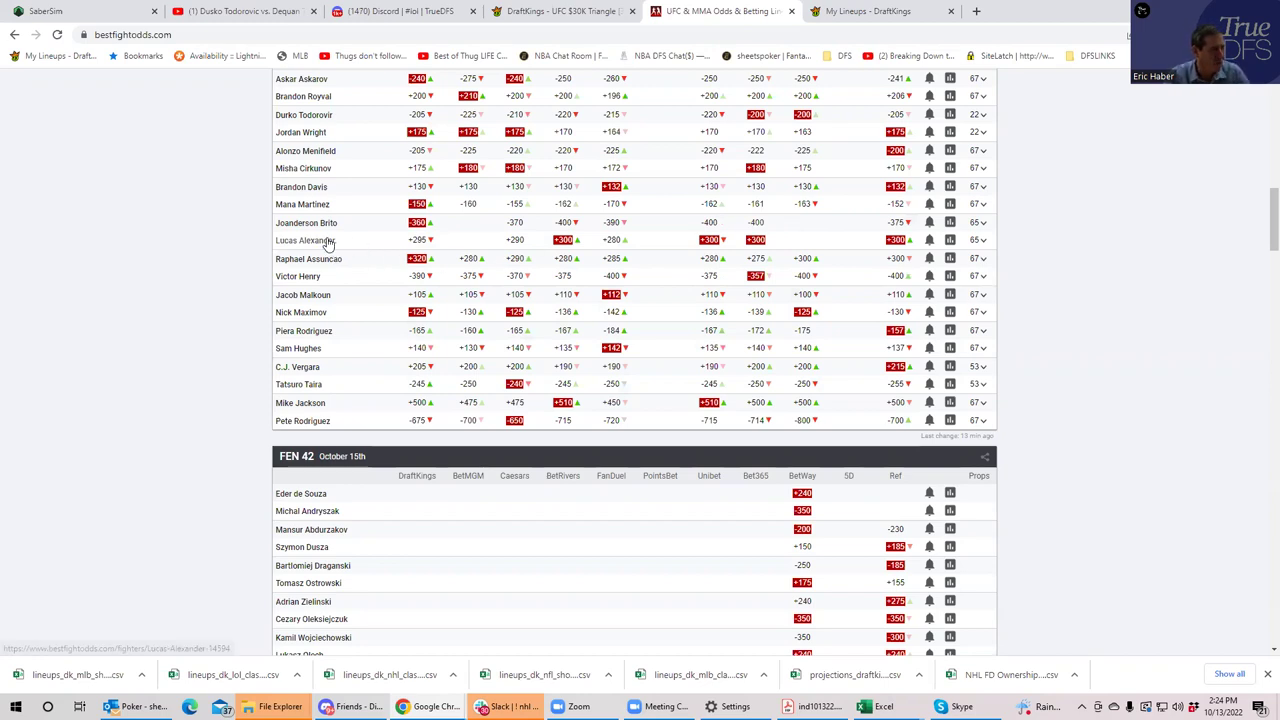
click(983, 228)
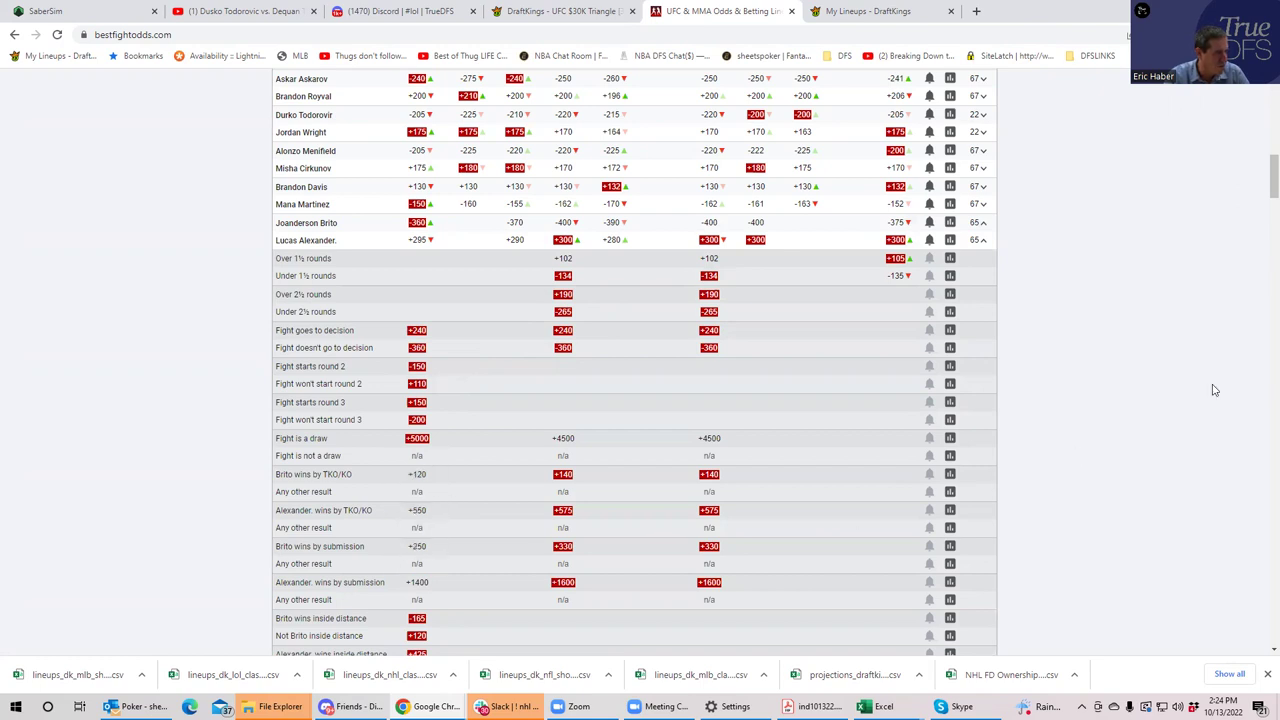
drag(1263, 171, 1262, 191)
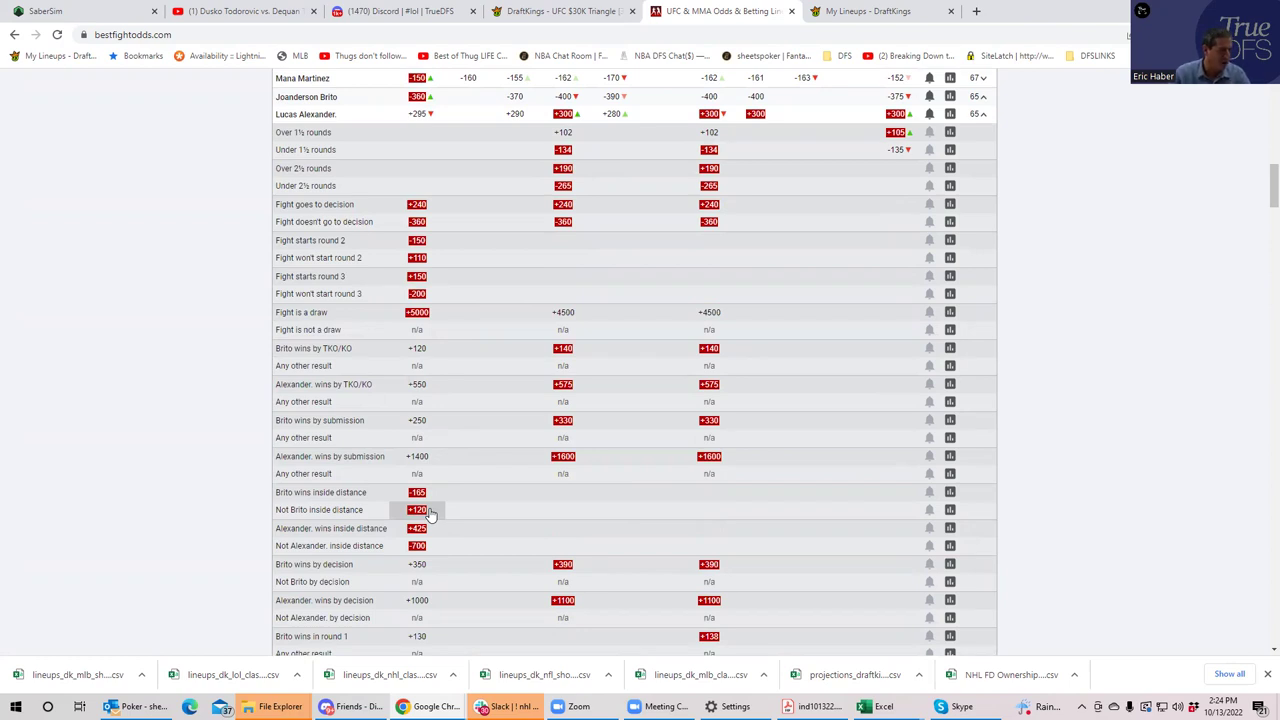
drag(1261, 186, 1261, 199)
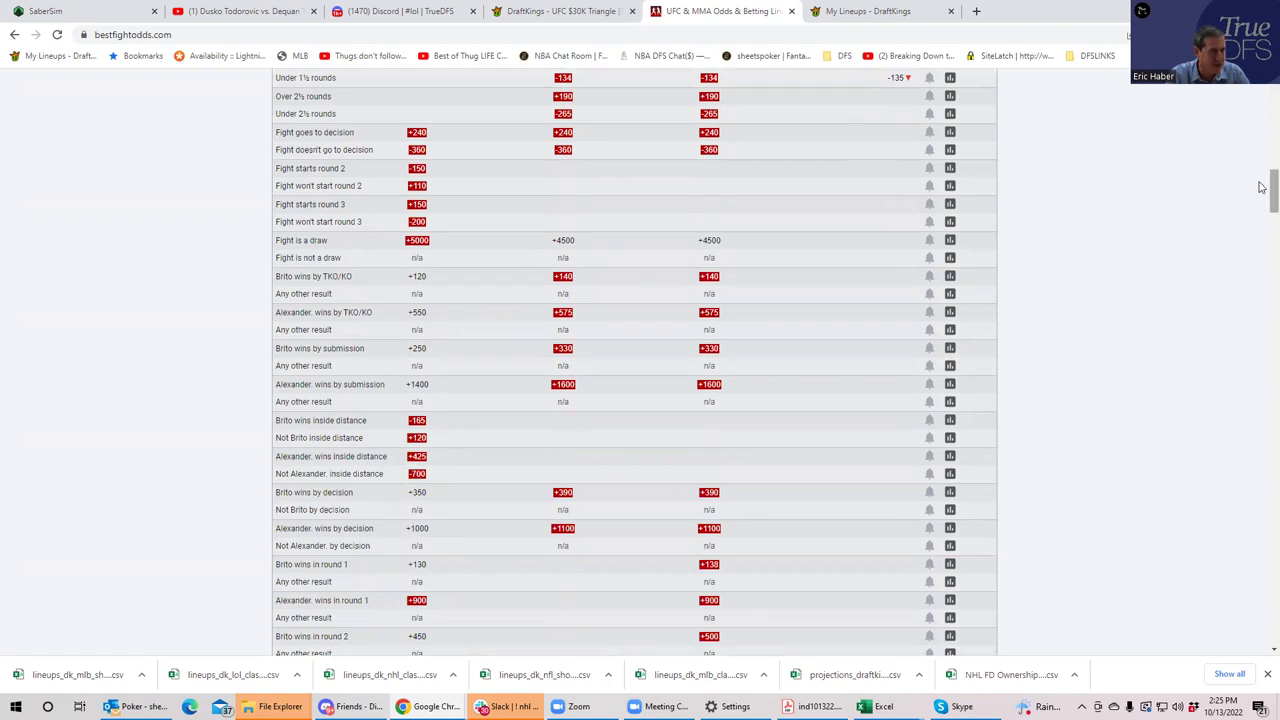
scroll(1272, 190, up, 2)
click(983, 250)
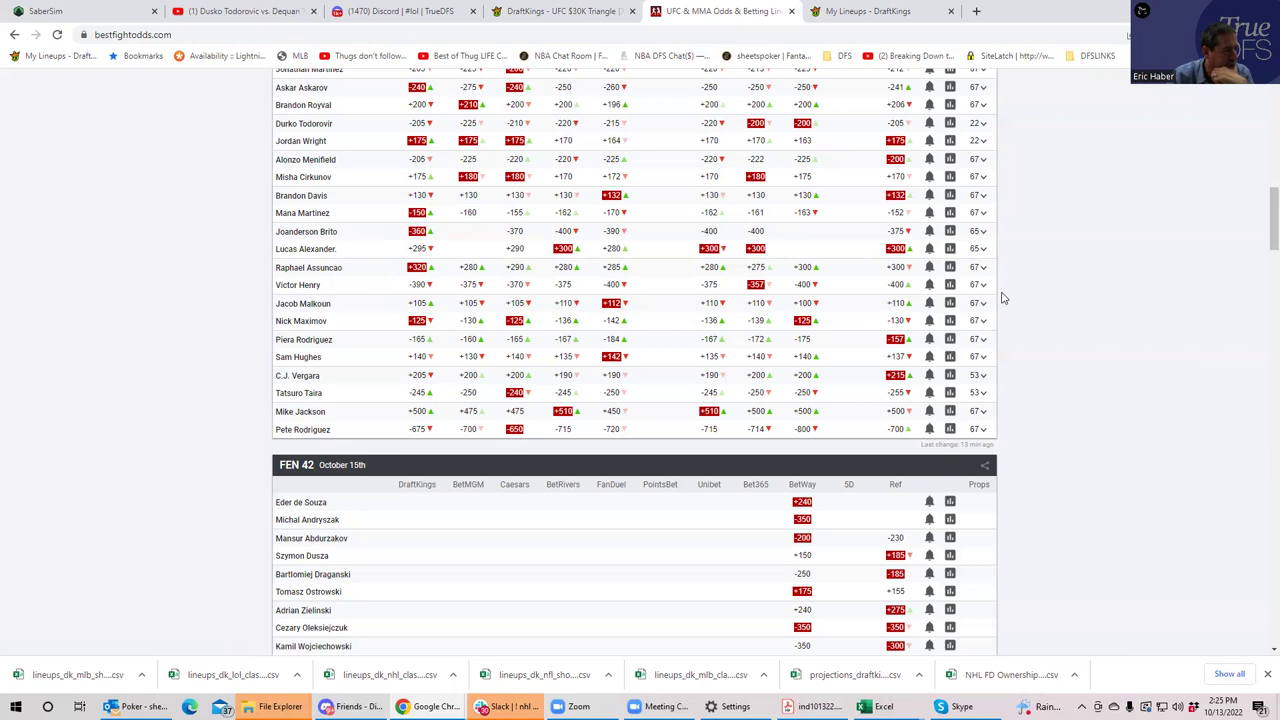
Check the salaries of Henry, Assuncao, Brito and Alexander in the DraftKings UFC contest player pool
click(553, 12)
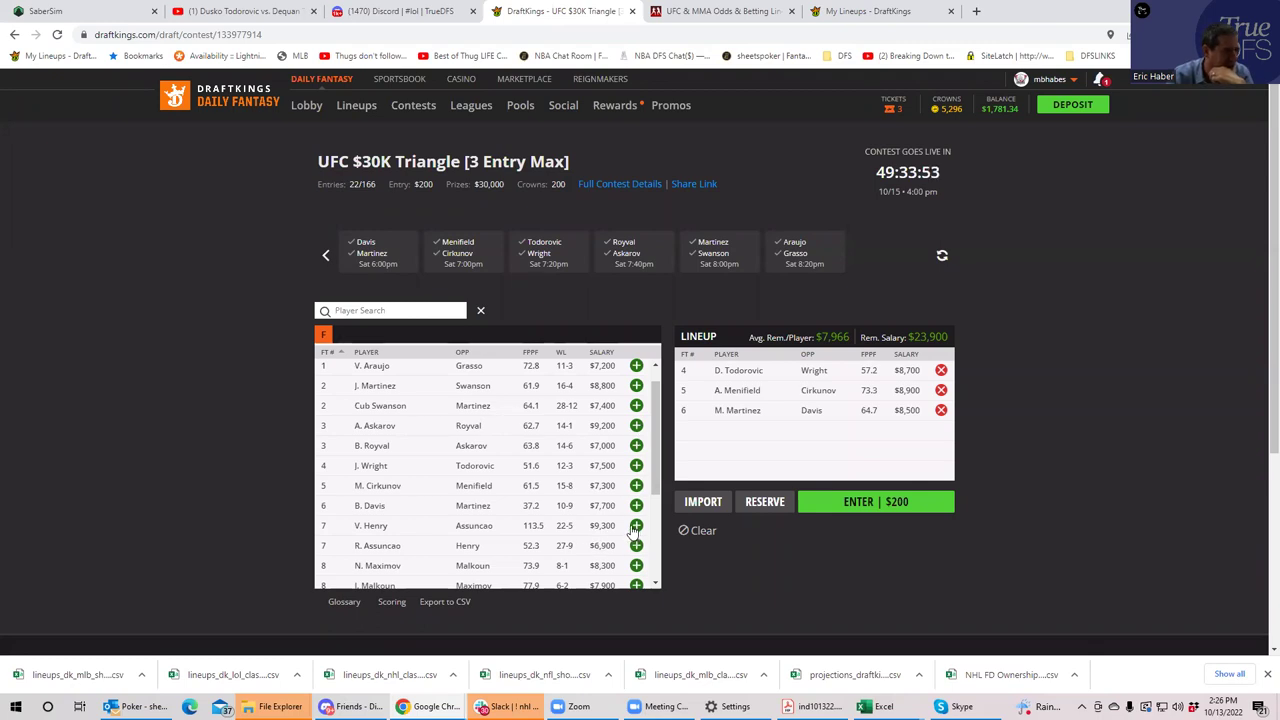
drag(654, 440, 652, 540)
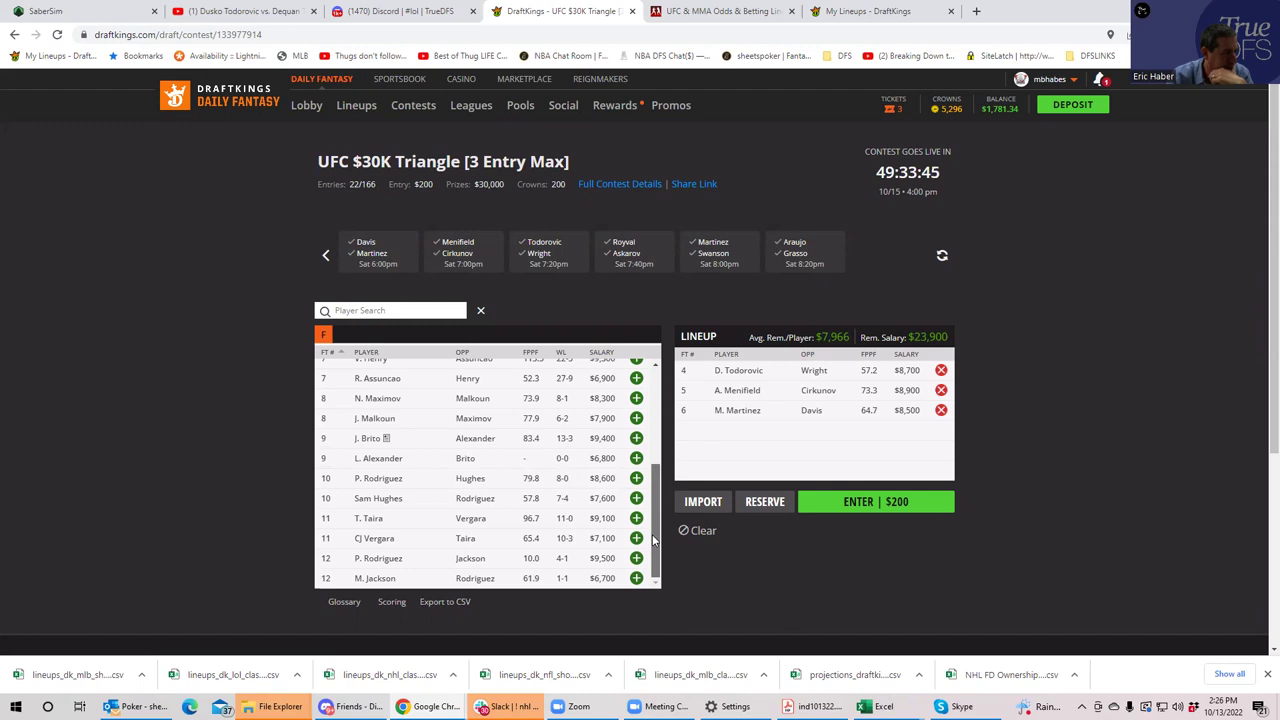
scroll(650, 530, up, 3)
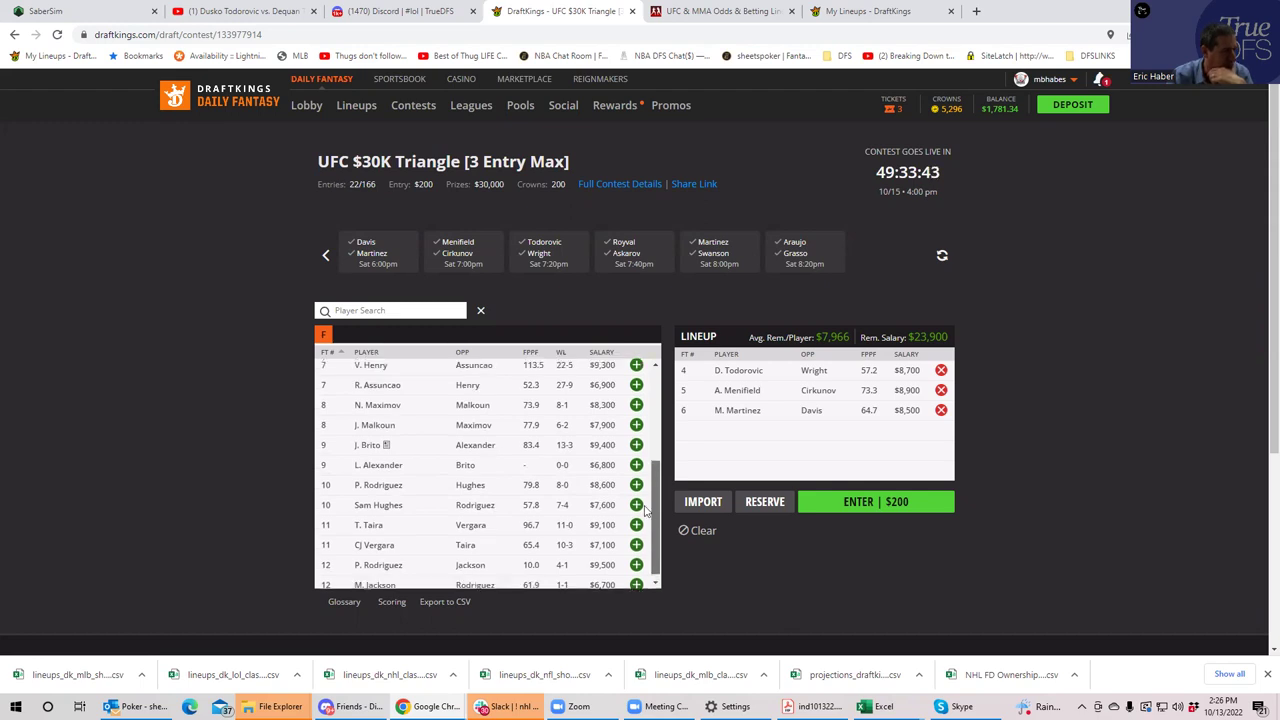
scroll(640, 485, up, 2)
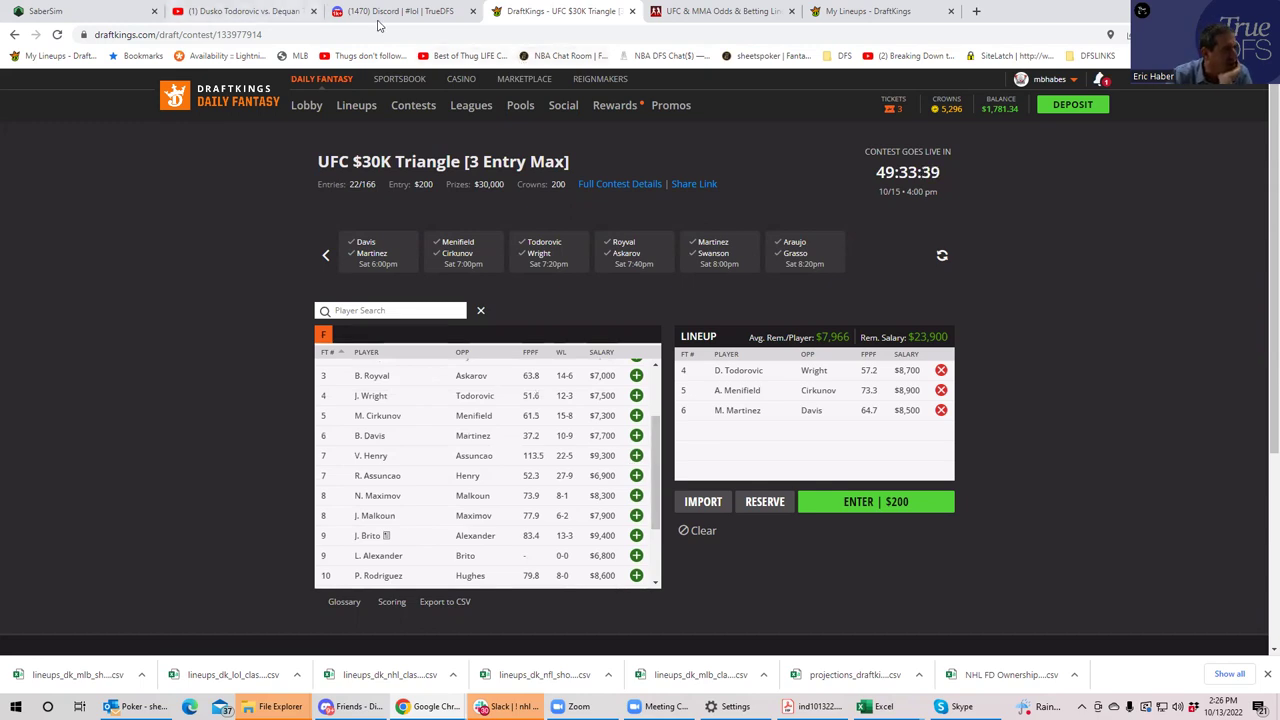
Examine the Assuncao–Henry props on BestFightOdds for round totals and win methods, briefly reopen the Brito–Alexander props, and collapse both
click(718, 11)
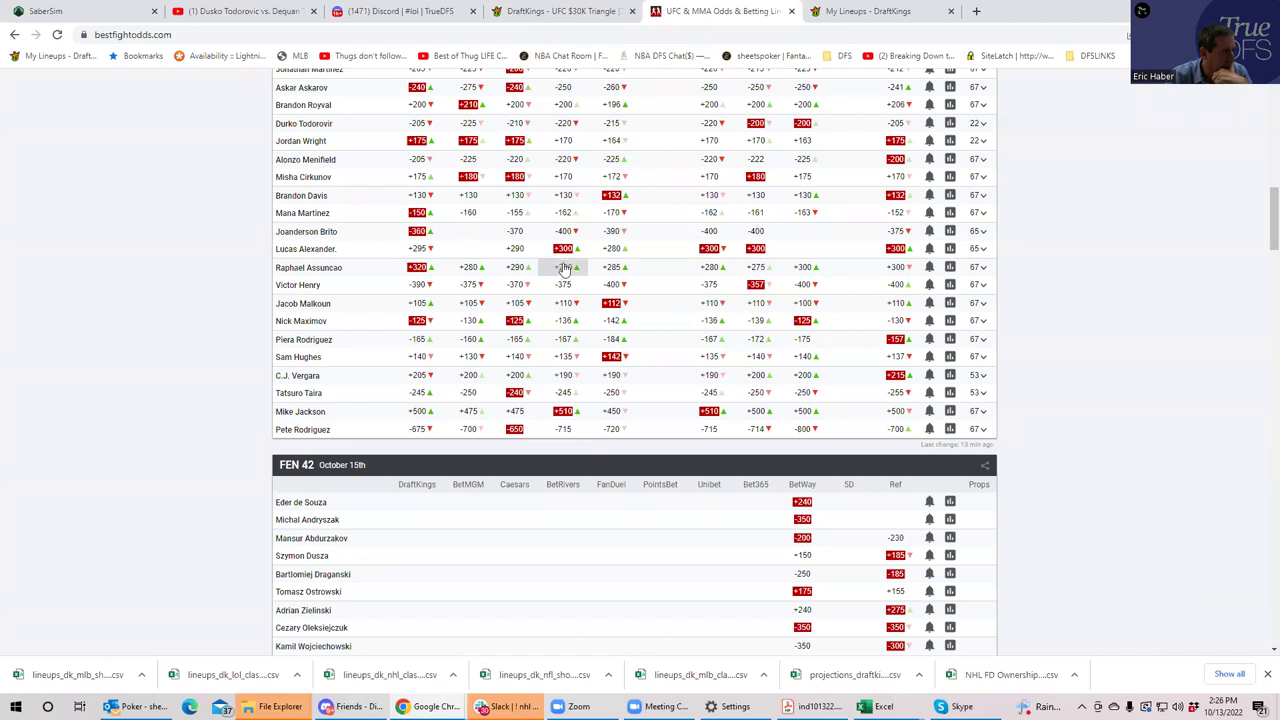
click(982, 287)
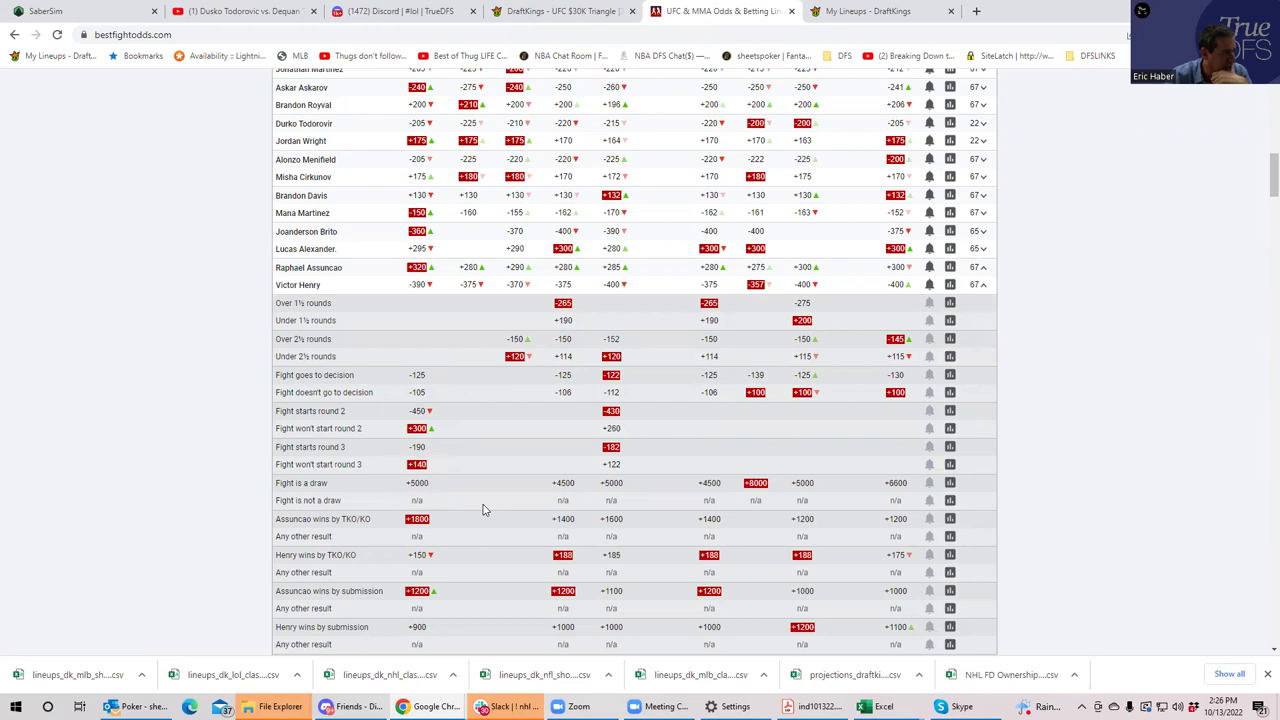
drag(1262, 181, 1262, 197)
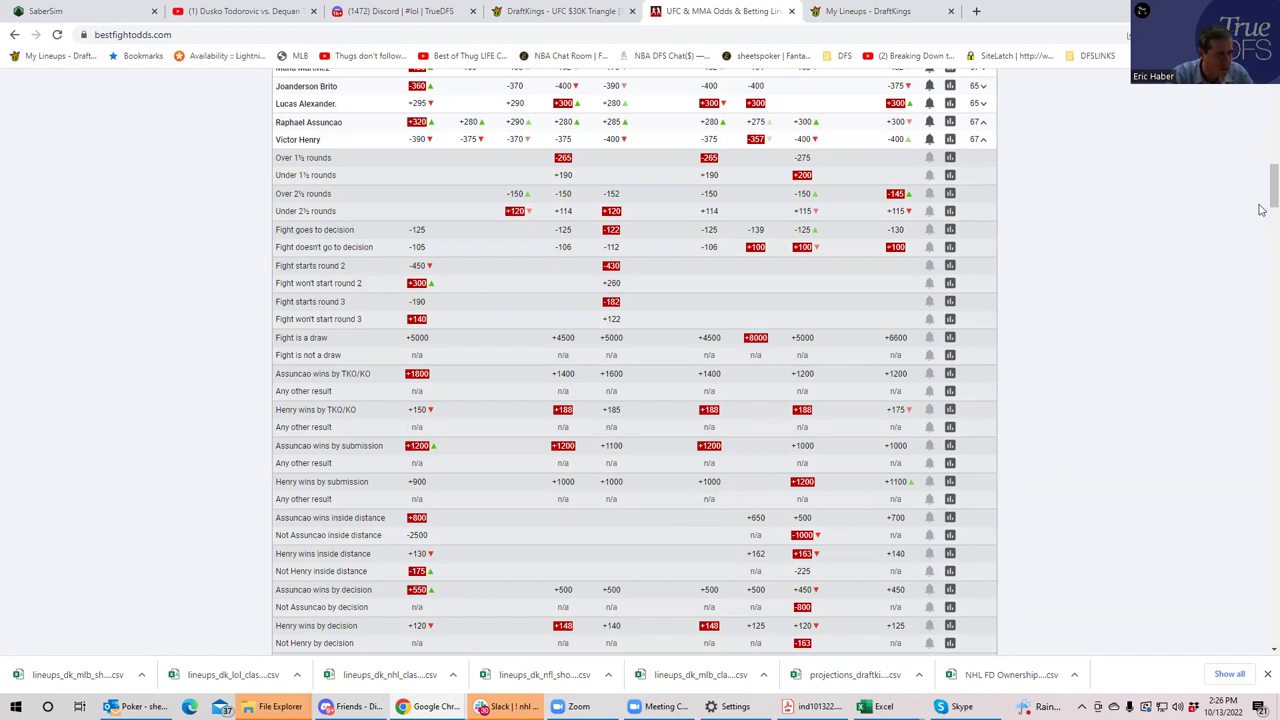
drag(1263, 195, 1262, 185)
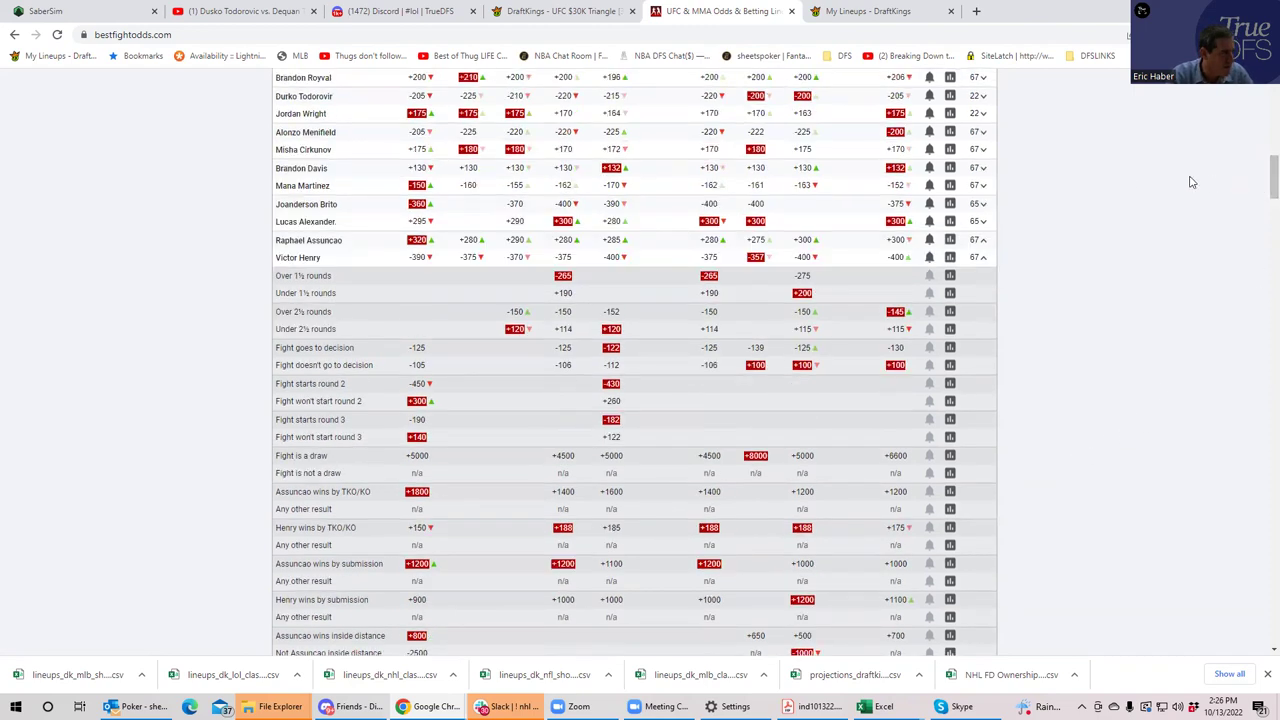
click(982, 206)
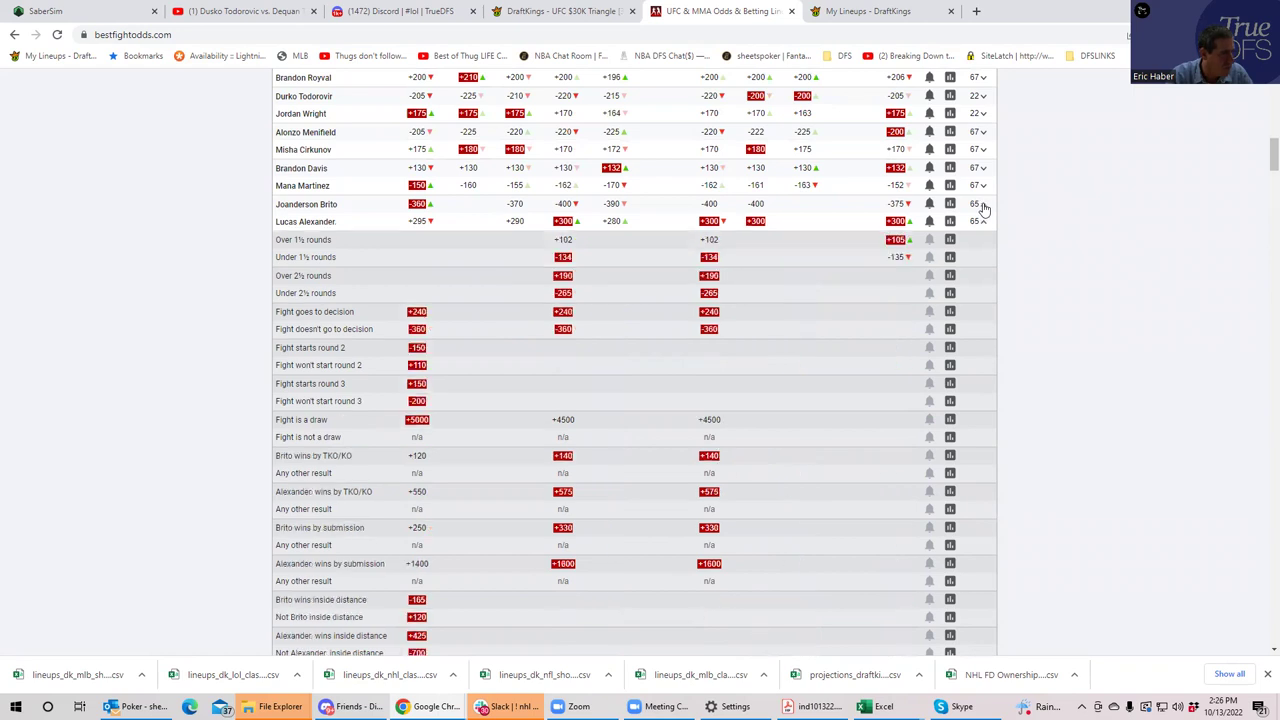
click(982, 206)
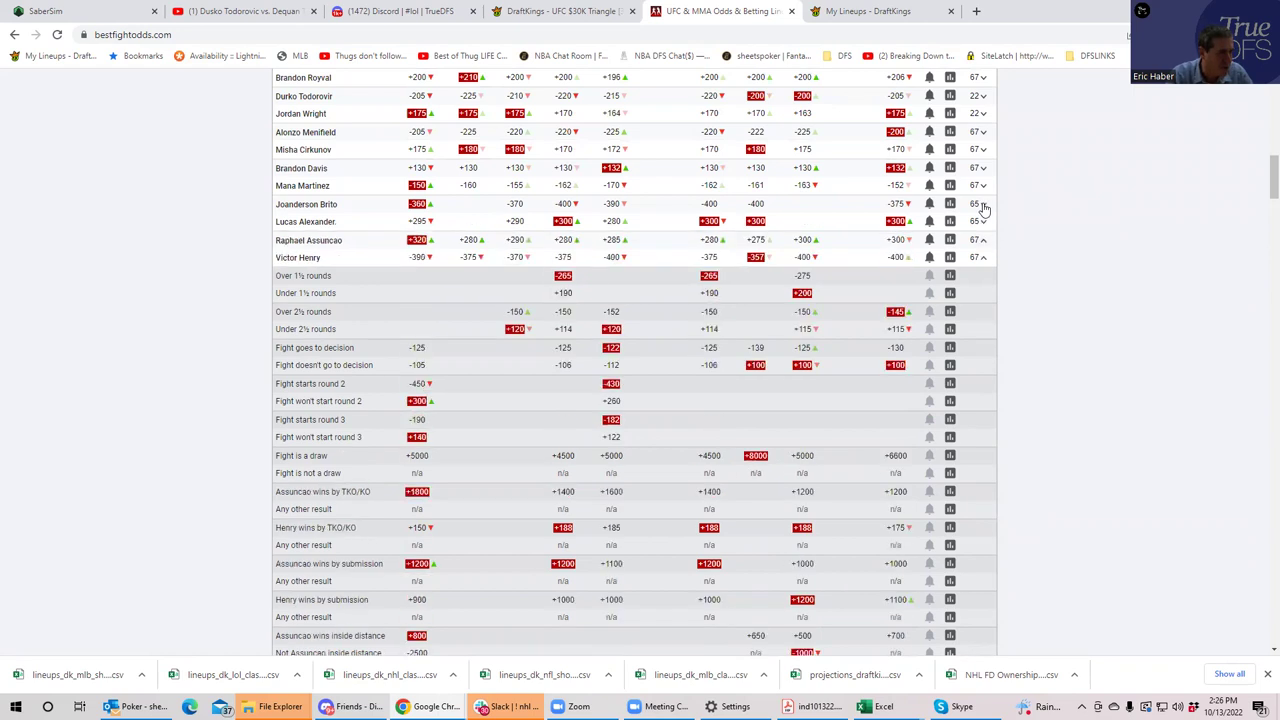
click(984, 260)
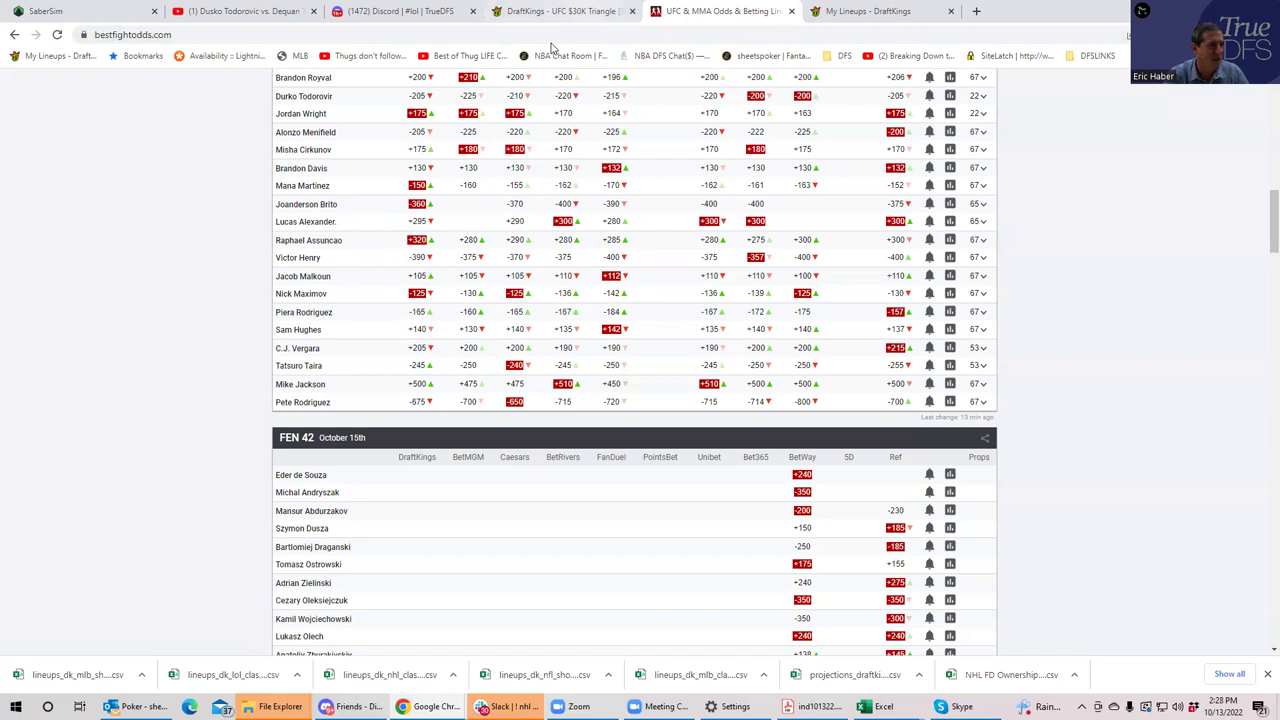
Check the Maximov and Malkoun salaries on DraftKings, then view their fight's props on BestFightOdds and collapse them
click(584, 13)
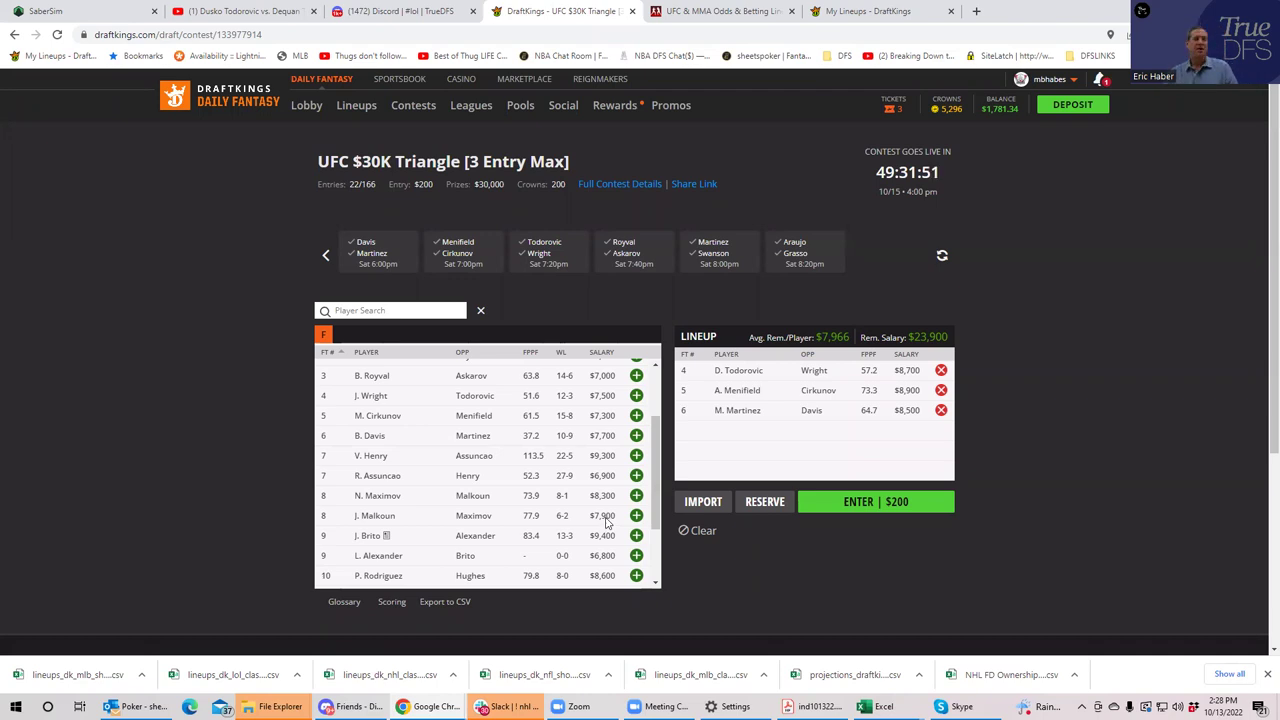
click(663, 12)
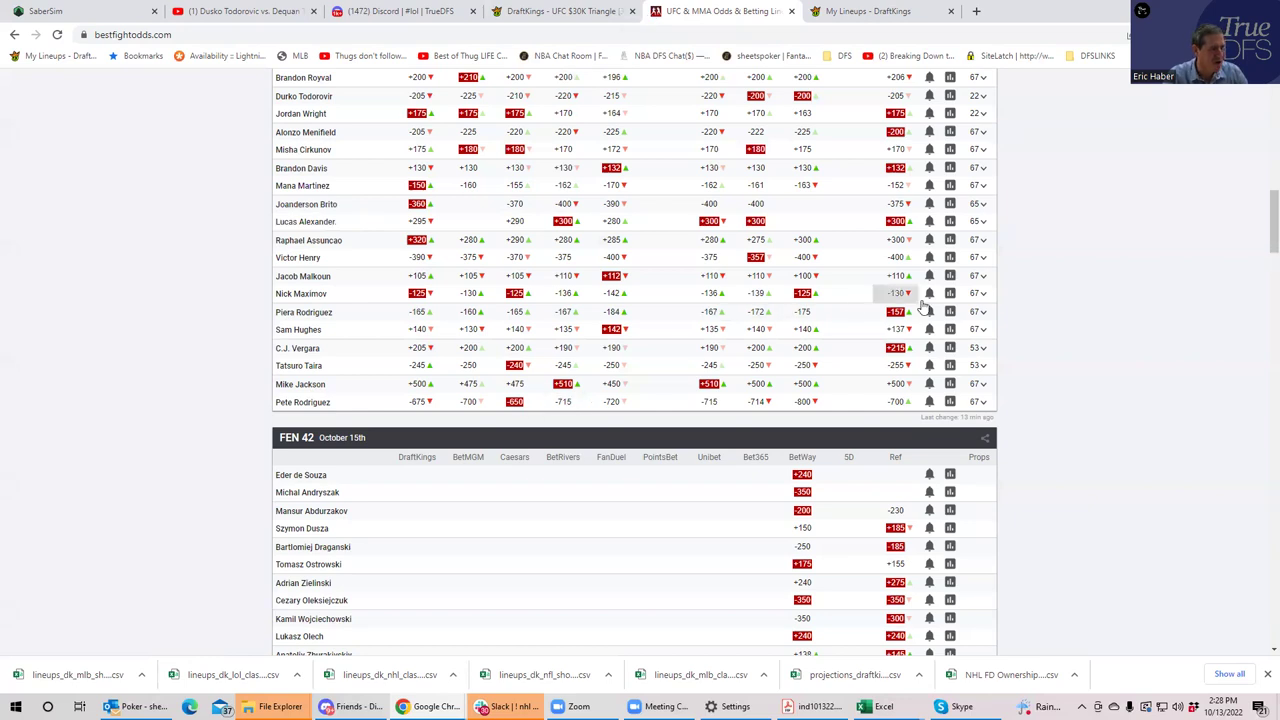
click(983, 293)
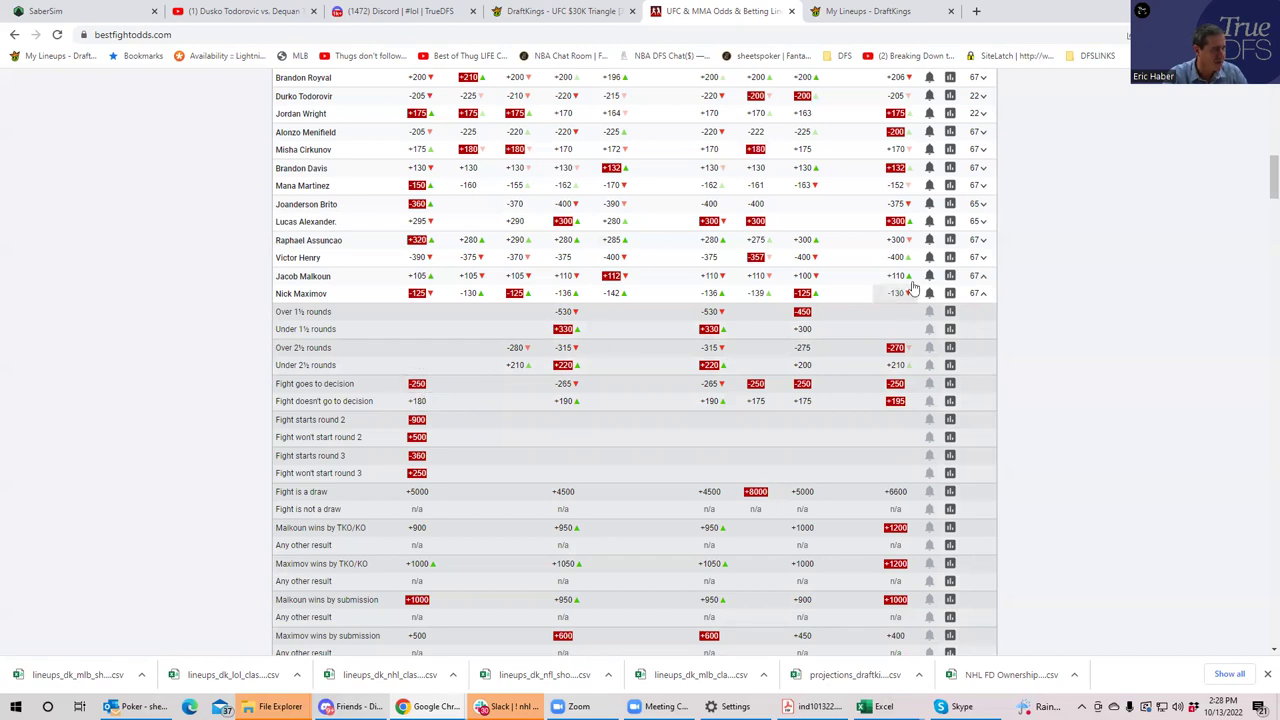
click(983, 298)
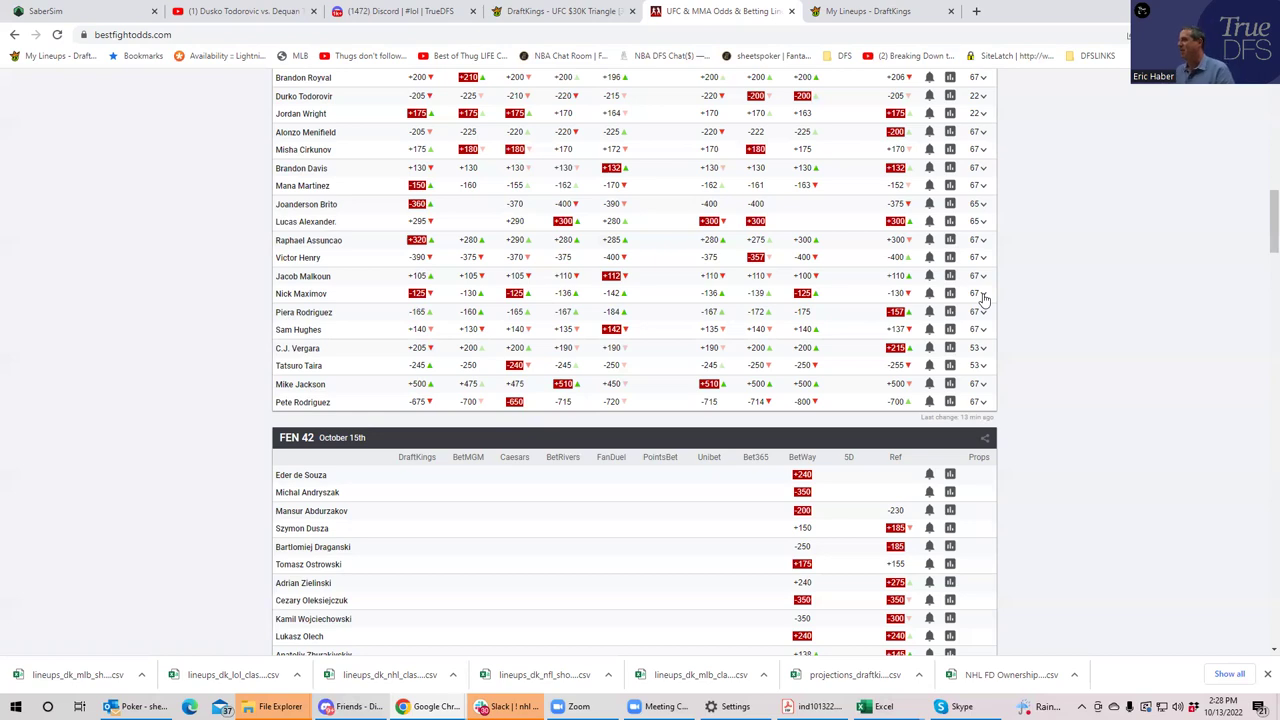
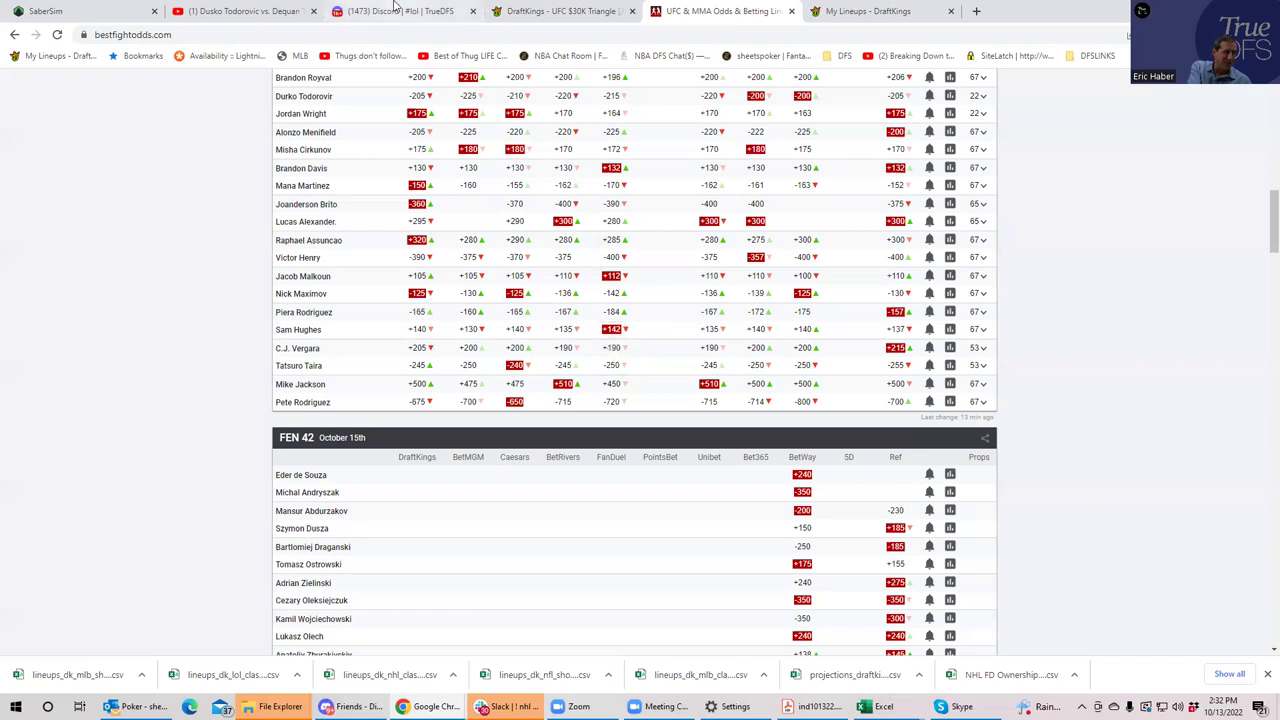
Check the Piera Rodriguez and Sam Hughes salaries on DraftKings, then examine their fight's props on BestFightOdds and collapse them
click(577, 10)
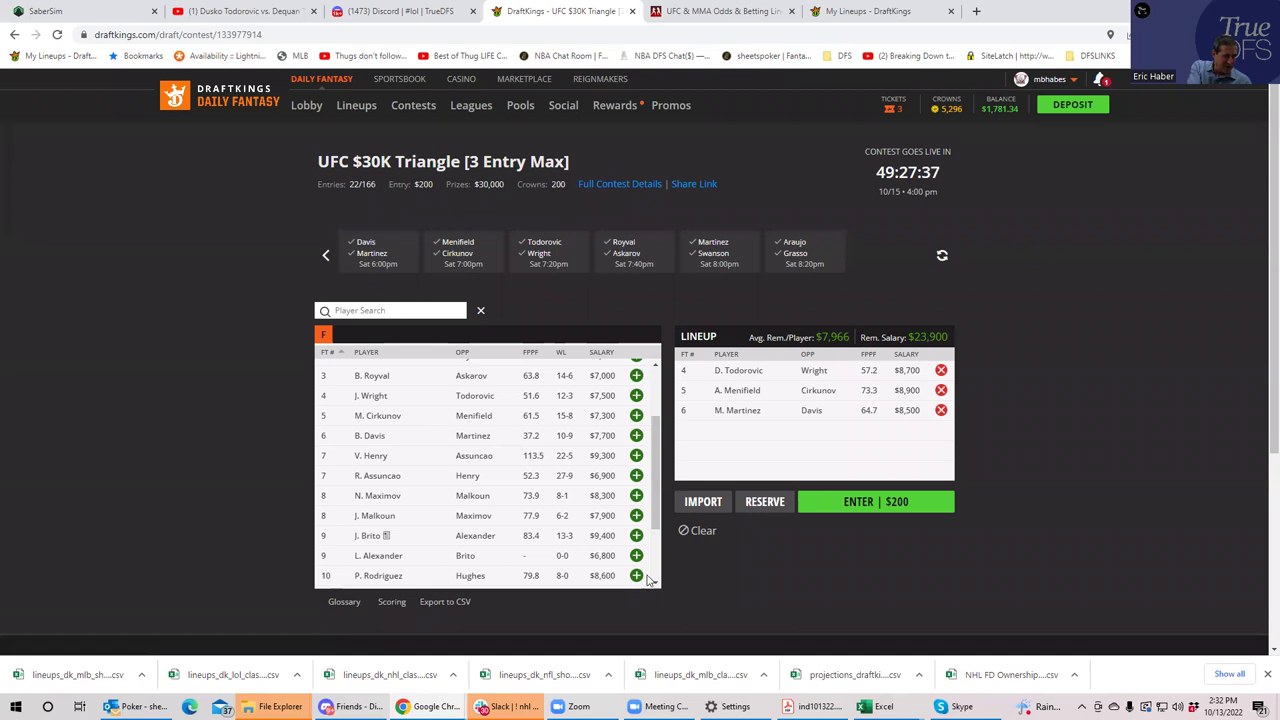
scroll(652, 582, down, 1)
scroll(652, 582, down, 1)
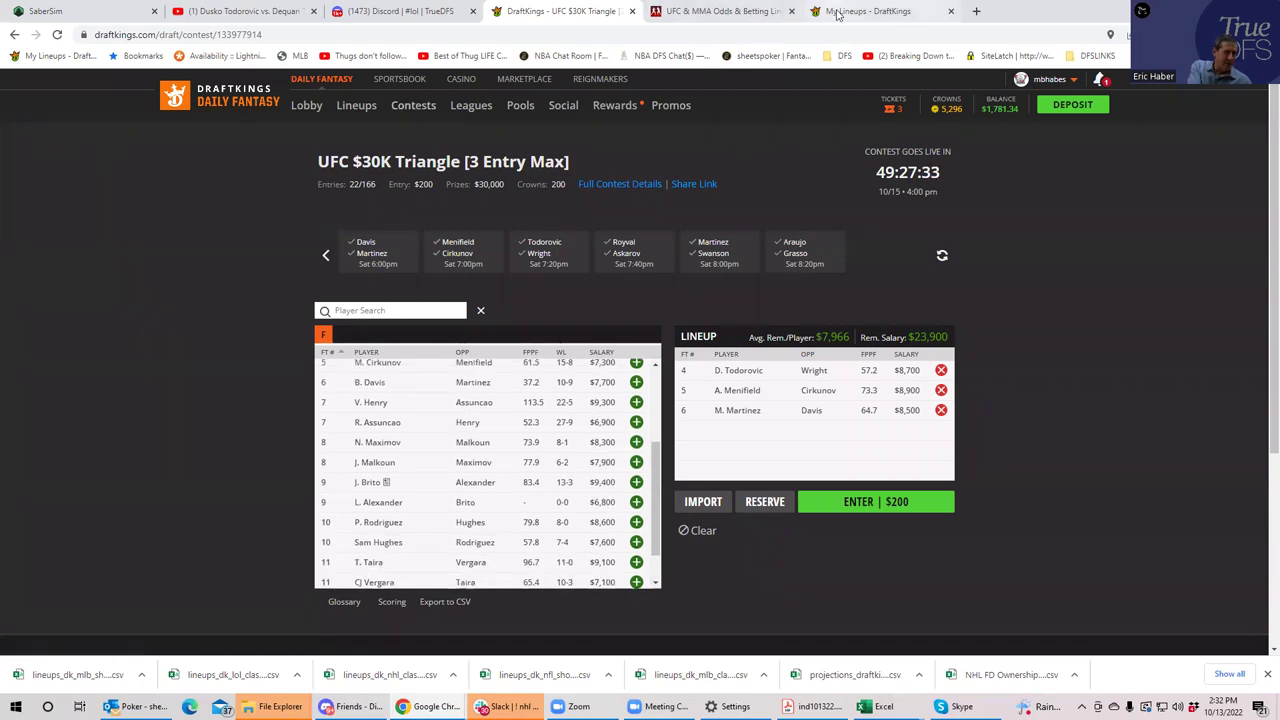
click(729, 13)
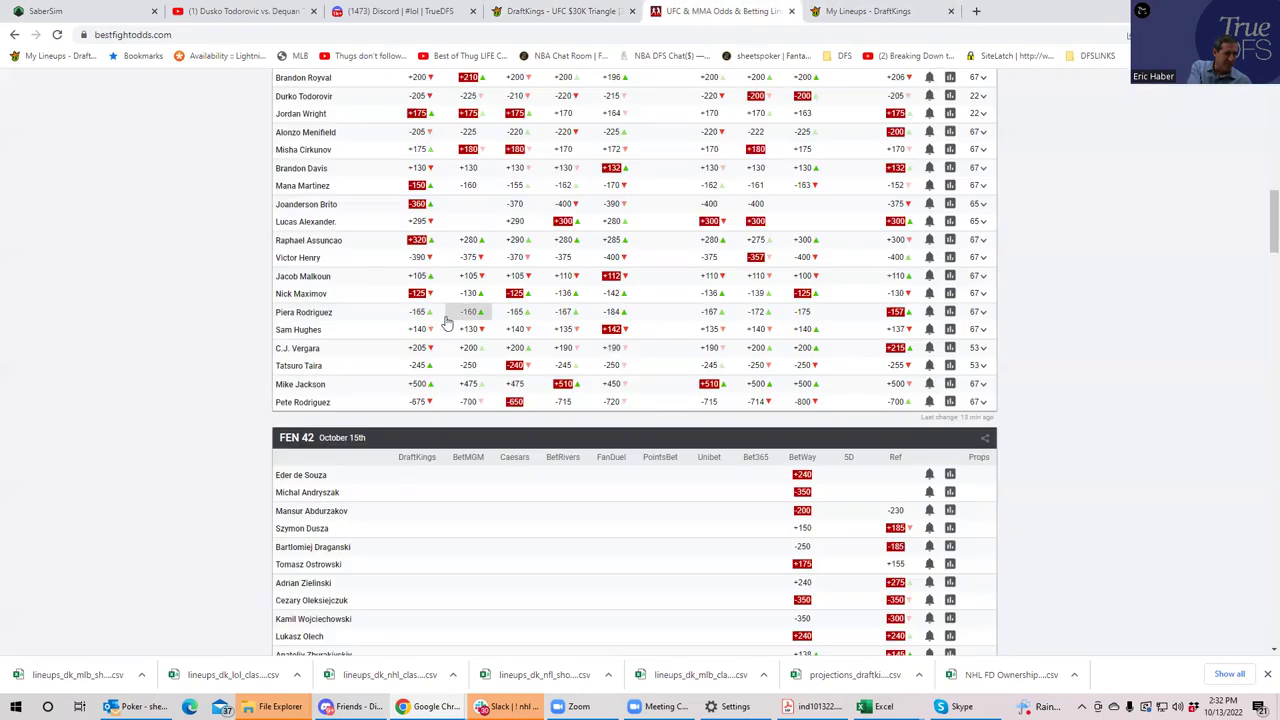
click(982, 332)
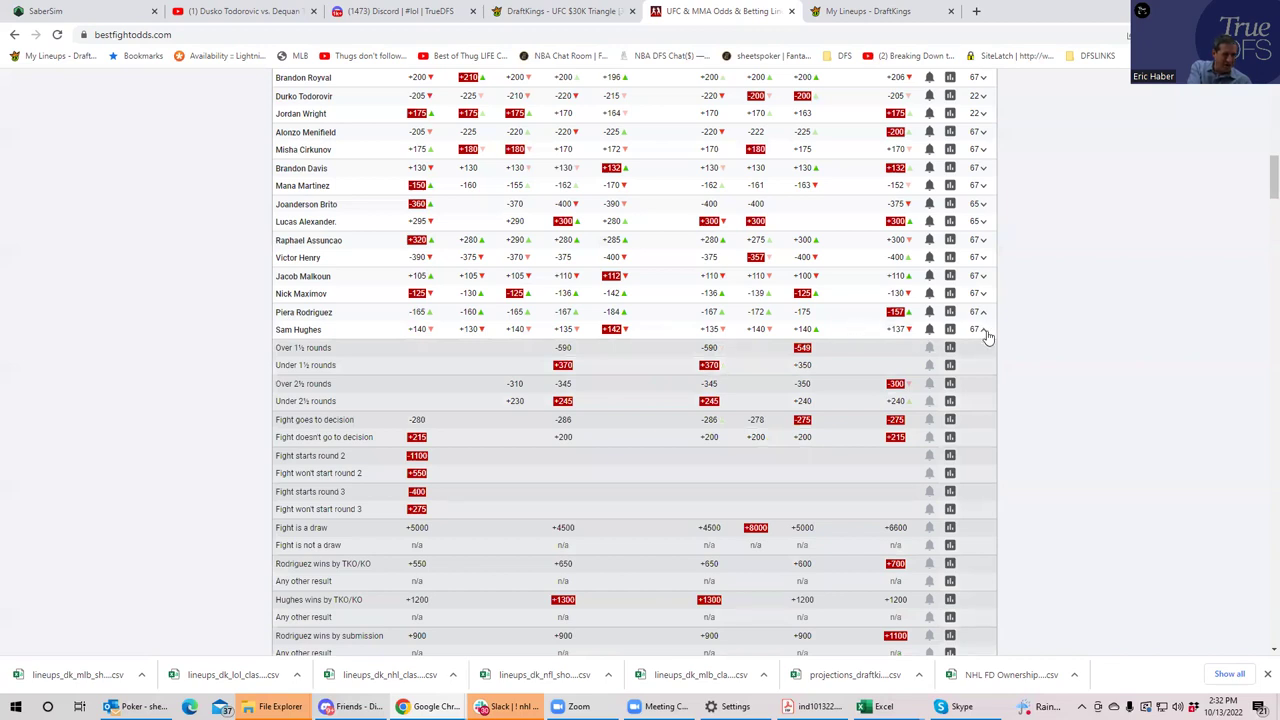
click(985, 333)
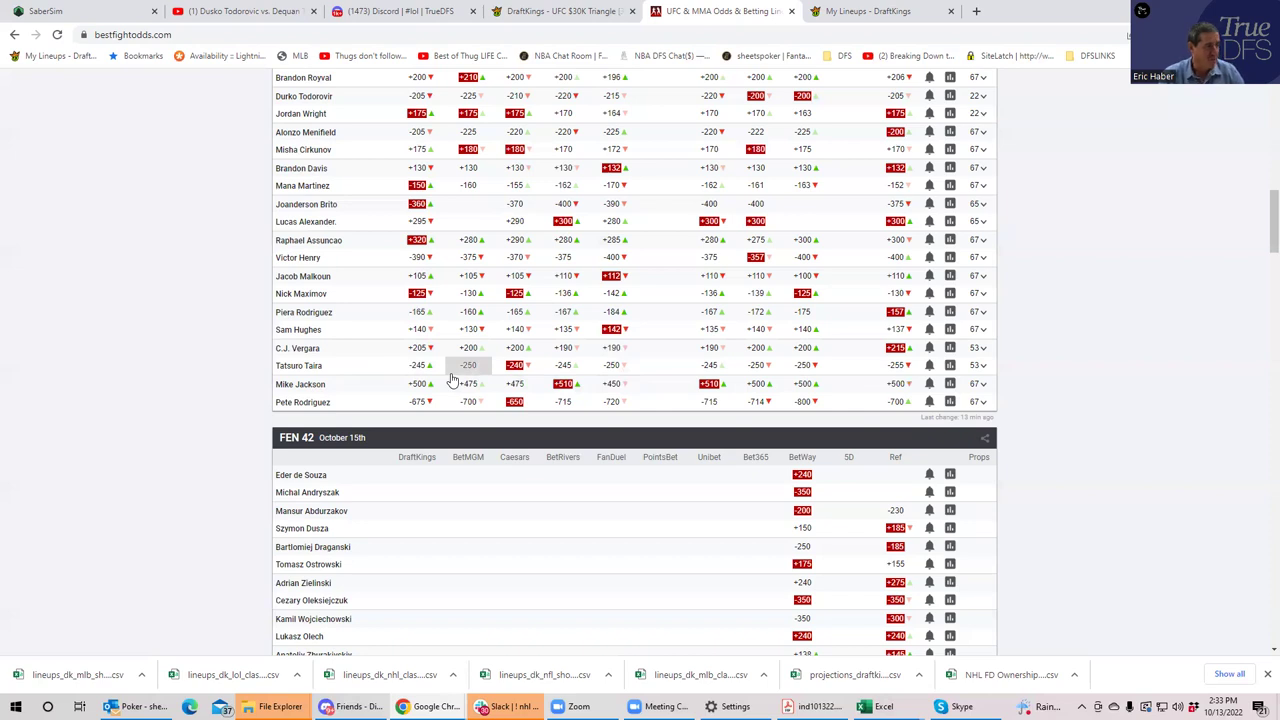
Look over the UFC Fight Night 212 odds table, then check the Taira and Vergara salaries in the DraftKings contest pool
scroll(1261, 240, up, 5)
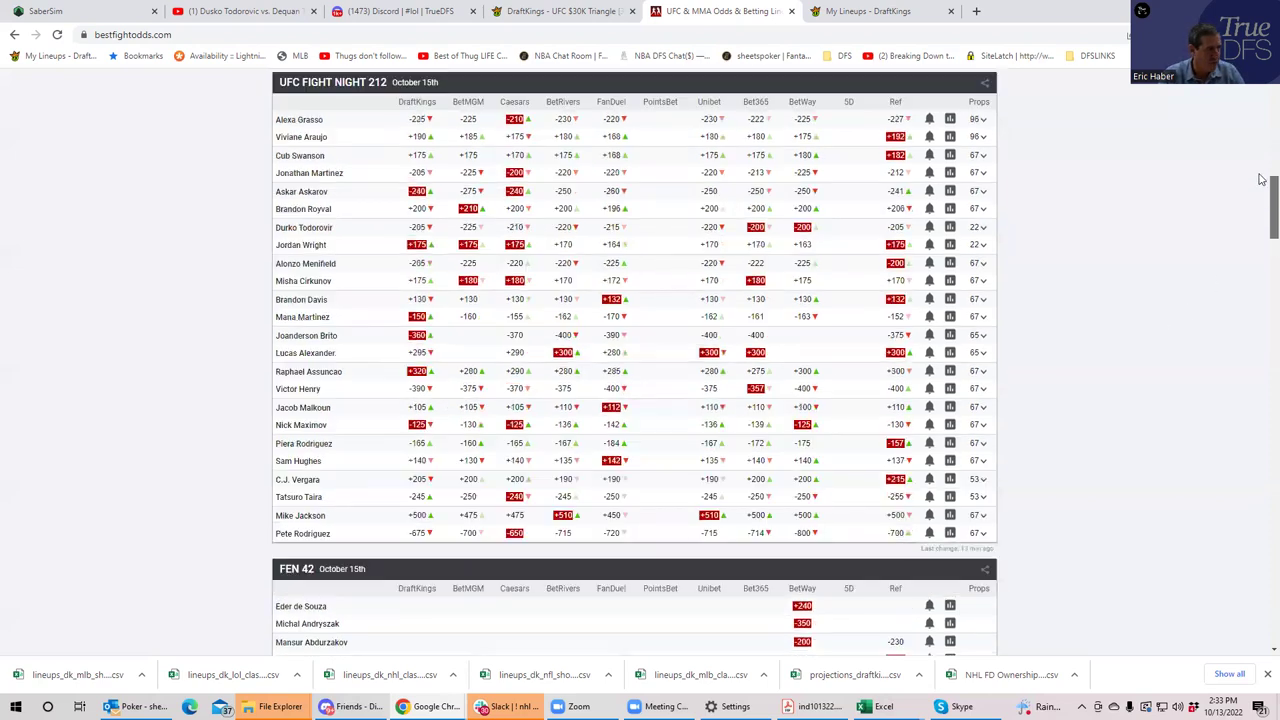
scroll(1261, 210, down, 3)
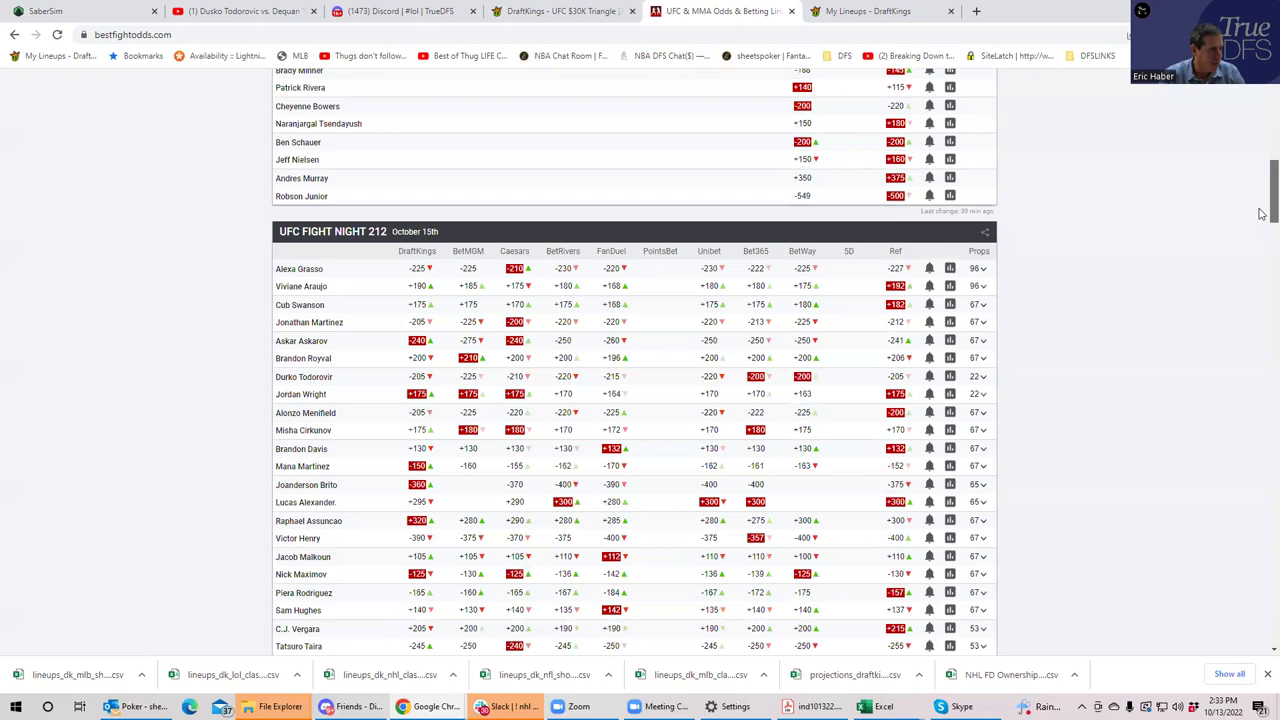
scroll(1261, 214, down, 1)
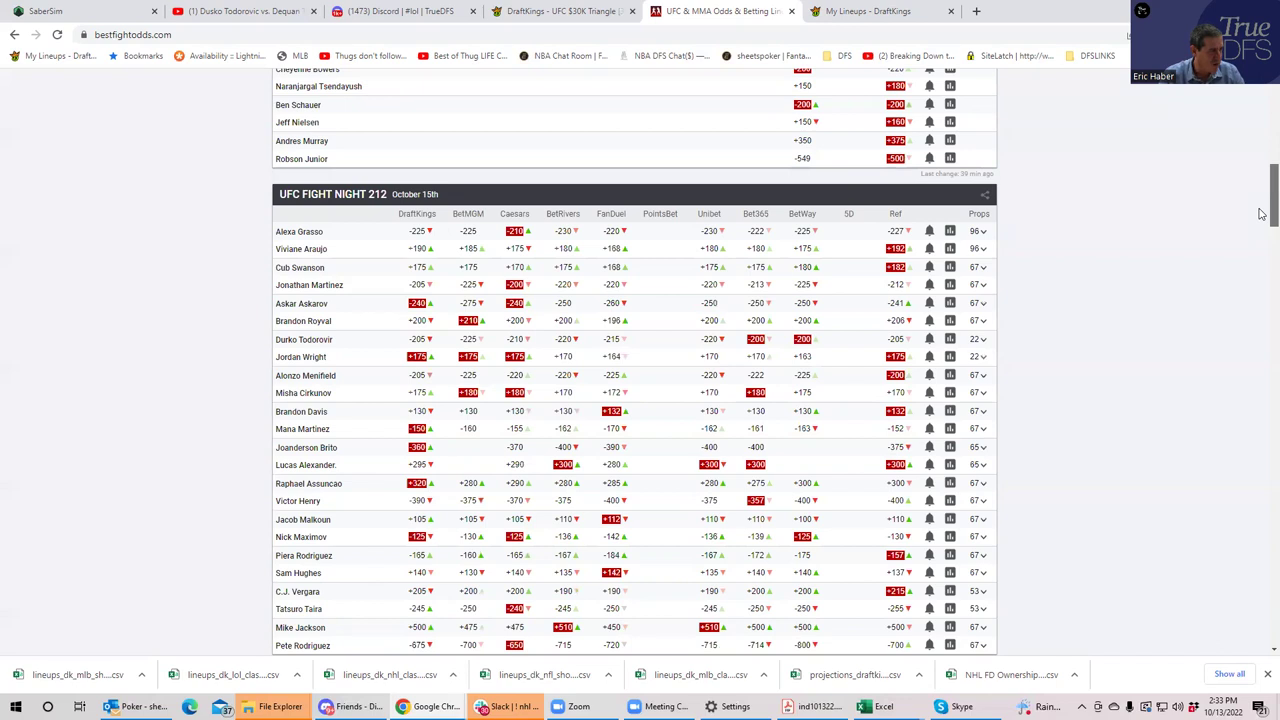
scroll(1261, 213, up, 6)
scroll(1257, 215, down, 4)
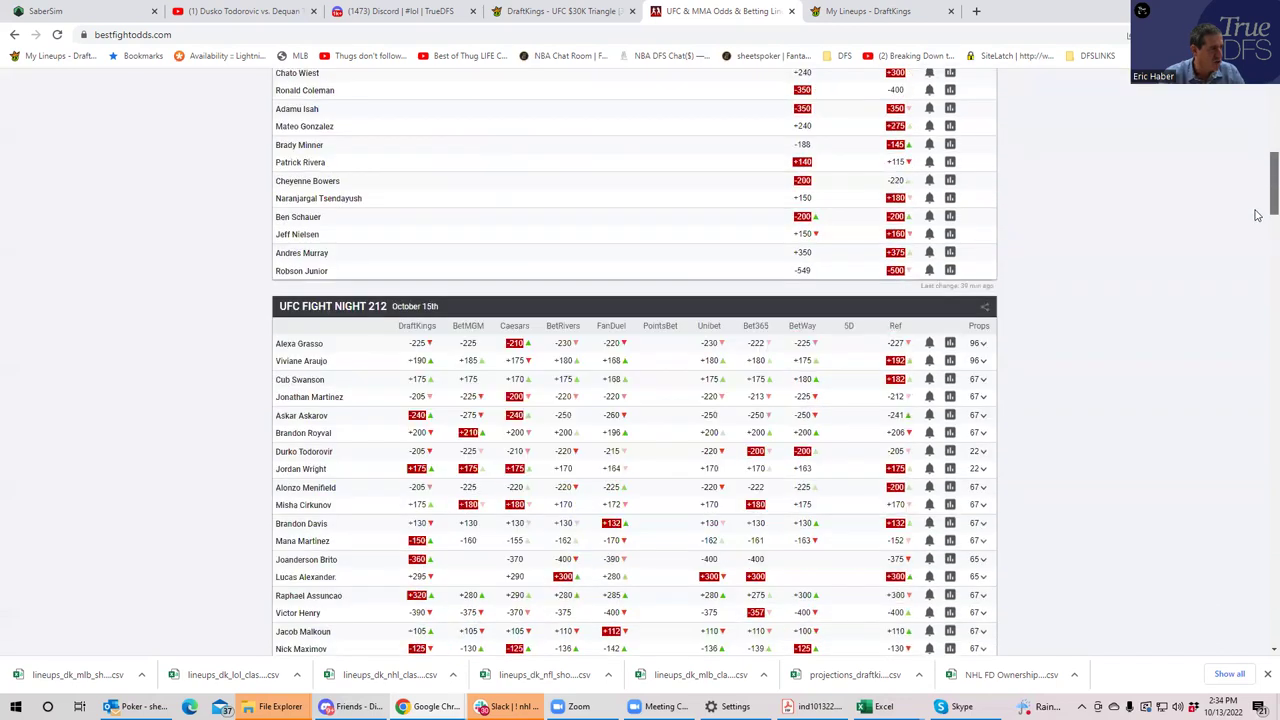
scroll(1257, 215, down, 3)
click(556, 11)
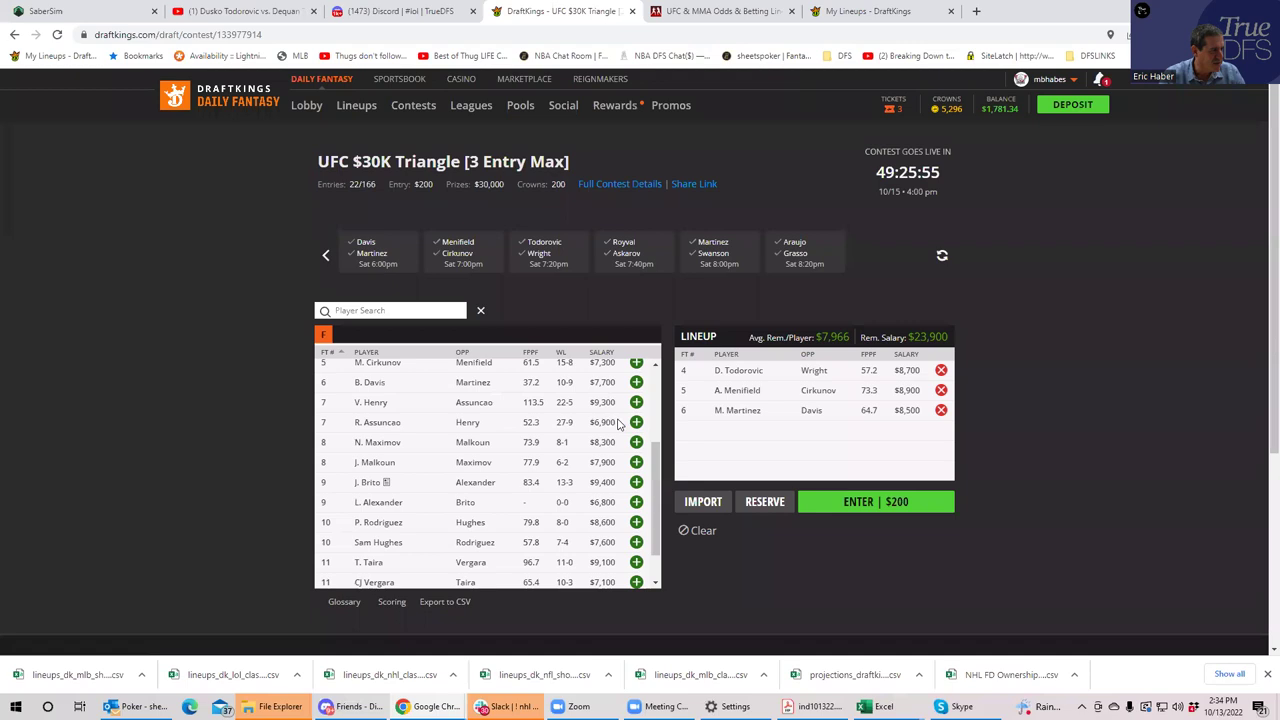
scroll(657, 454, up, 1)
scroll(630, 500, down, 3)
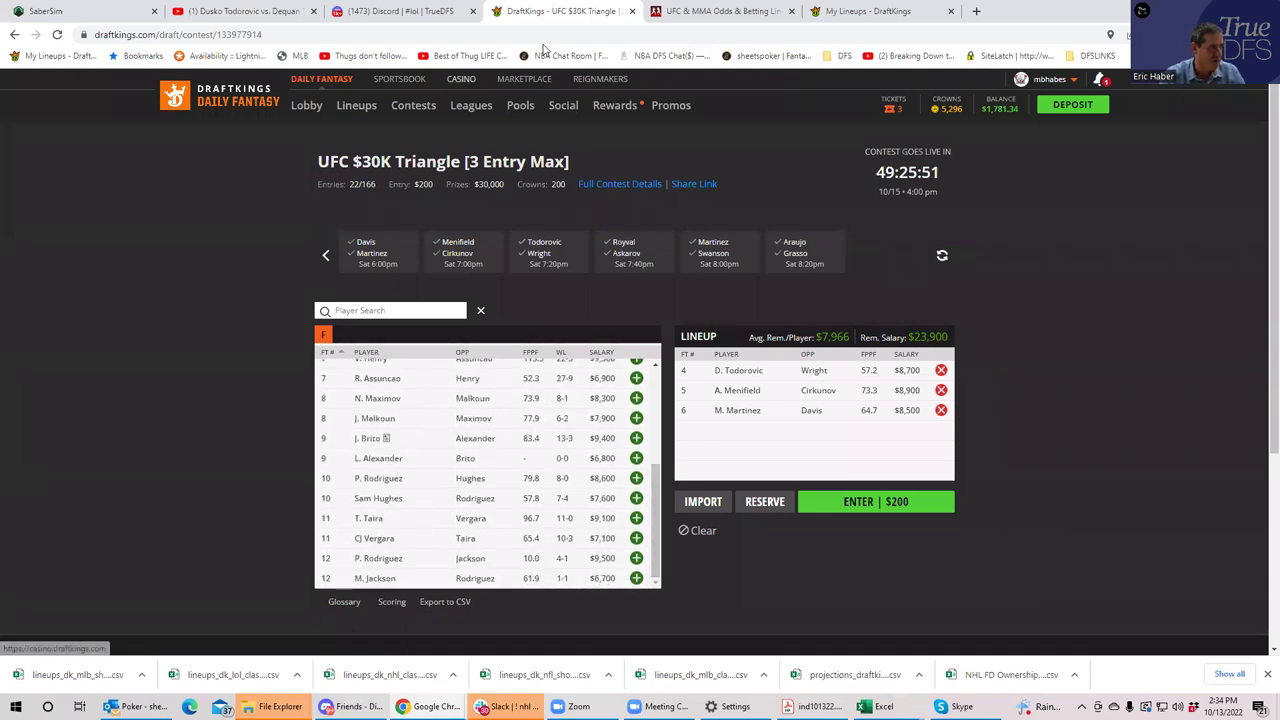
Examine the Taira–Vergara props on BestFightOdds for round totals, decision odds and win methods, and collapse them
click(720, 11)
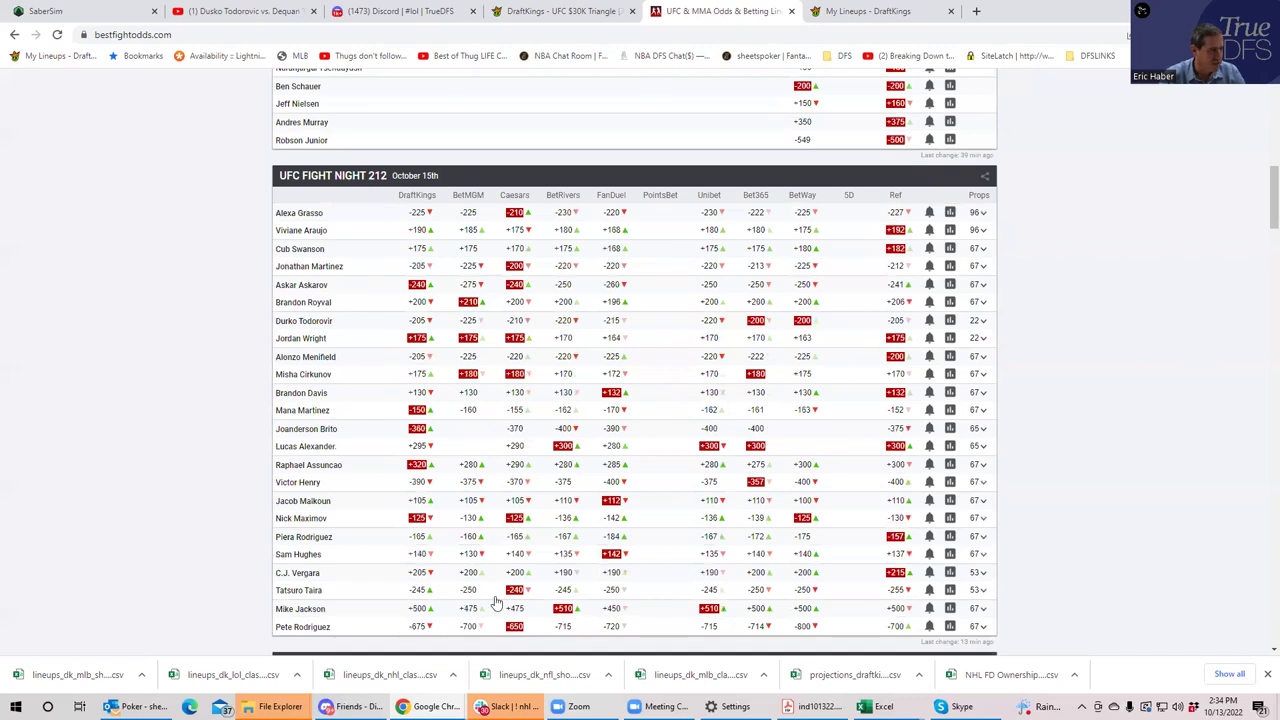
click(983, 591)
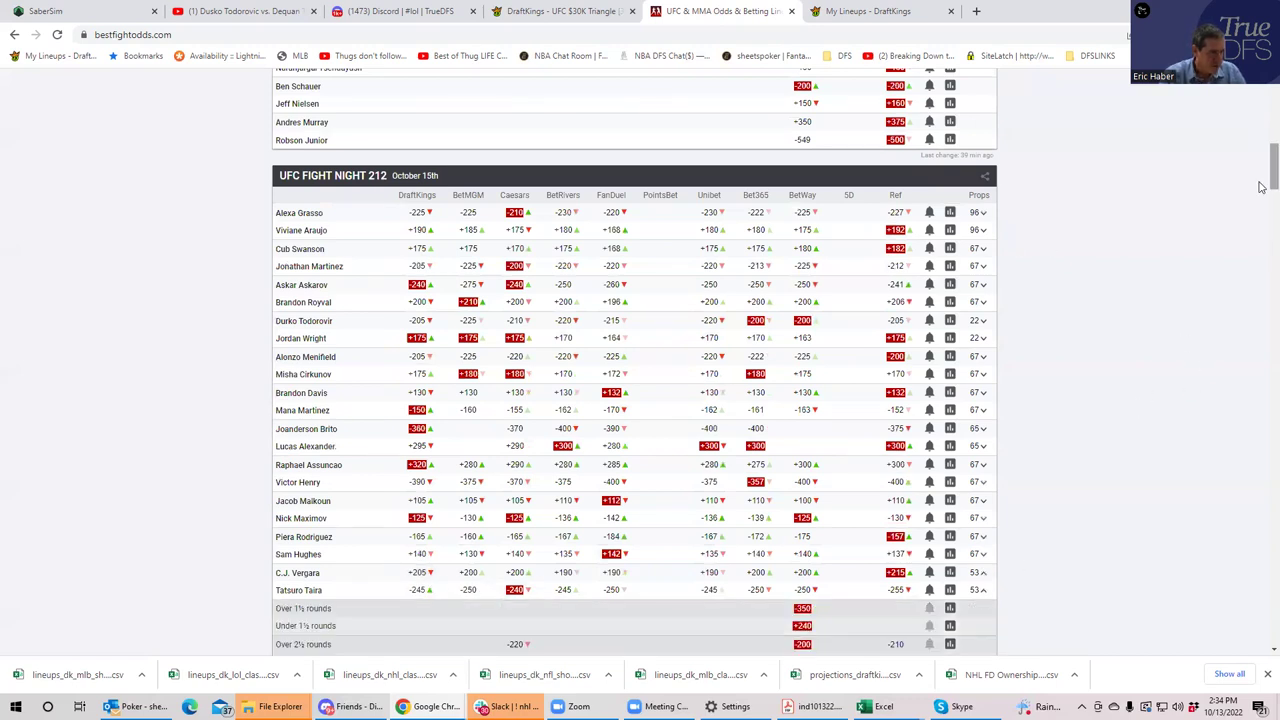
scroll(1261, 200, down, 2)
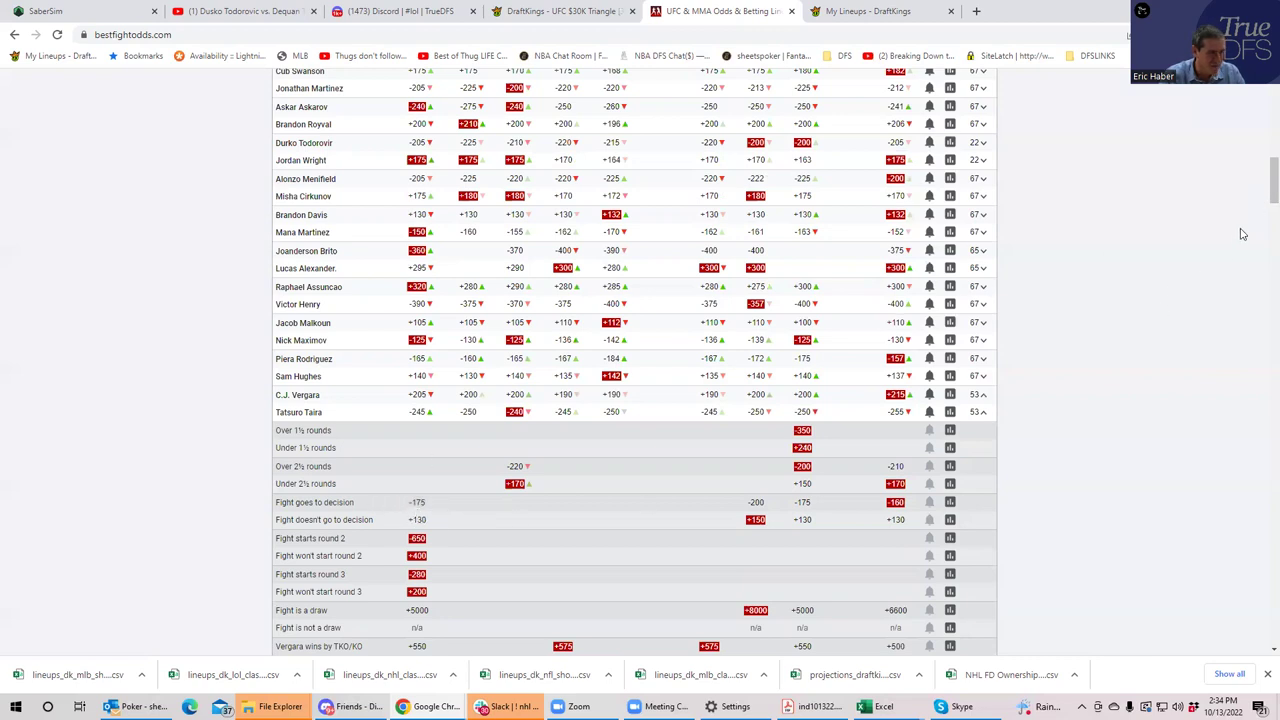
scroll(1261, 200, down, 2)
scroll(1261, 205, down, 1)
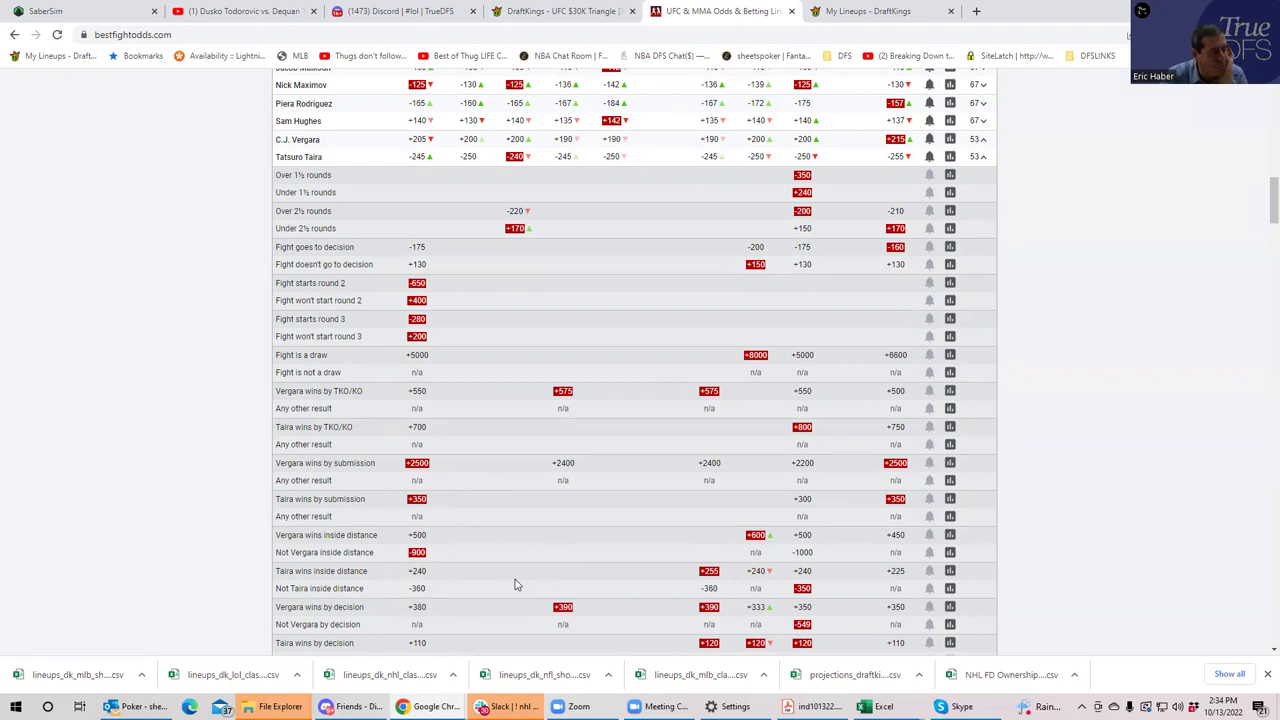
click(983, 160)
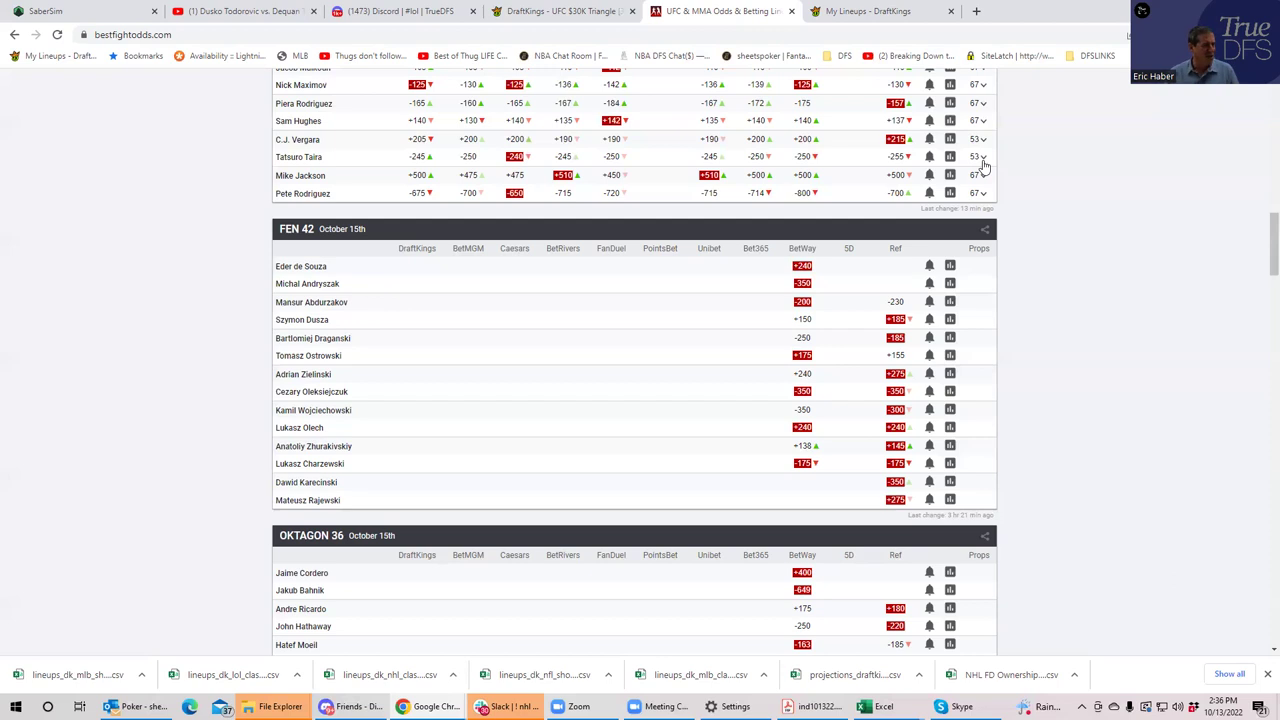
Check the Pete Rodriguez and Mike Jackson salaries in the DraftKings contest pool, then return to BestFightOdds
mouse_move(868, 706)
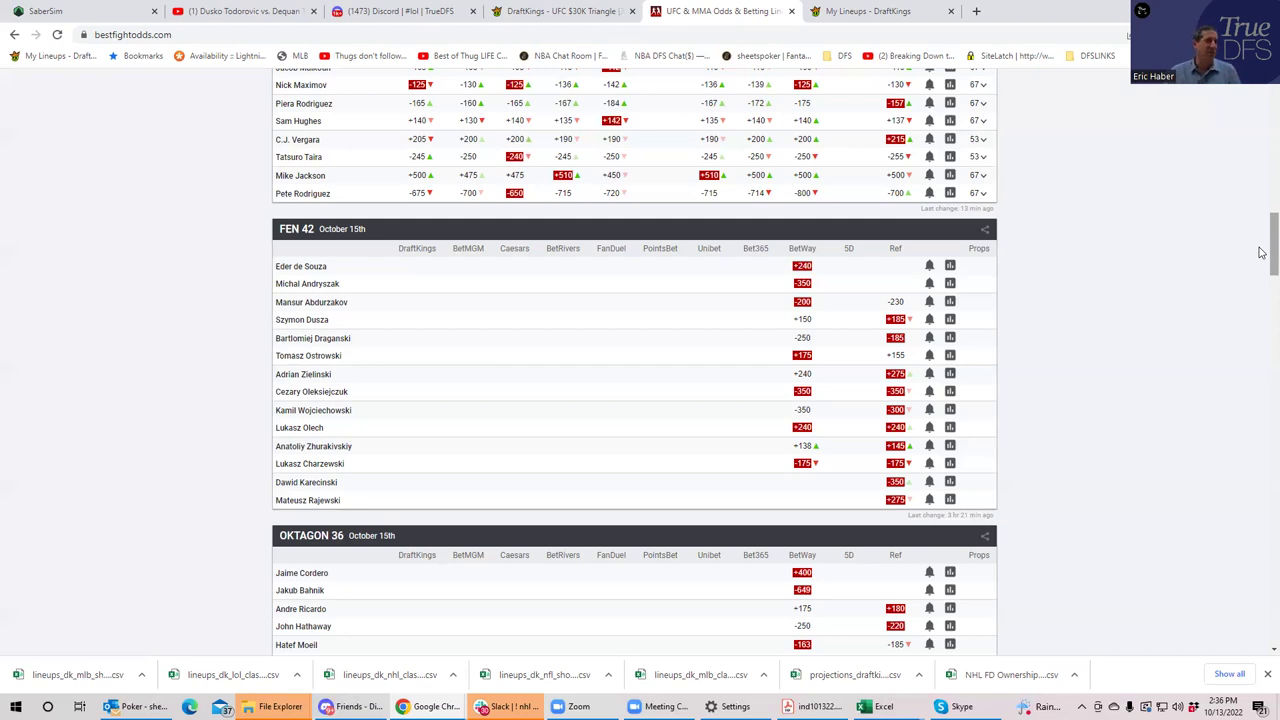
drag(1262, 252, 1261, 125)
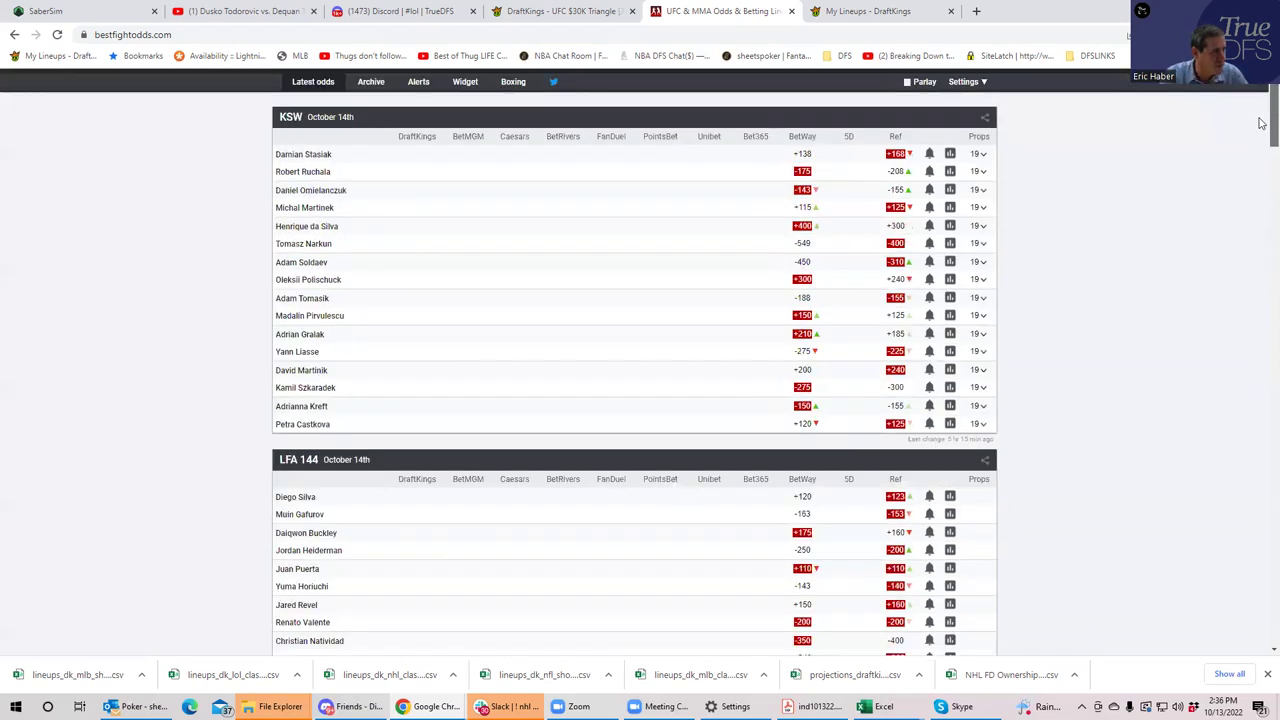
click(563, 12)
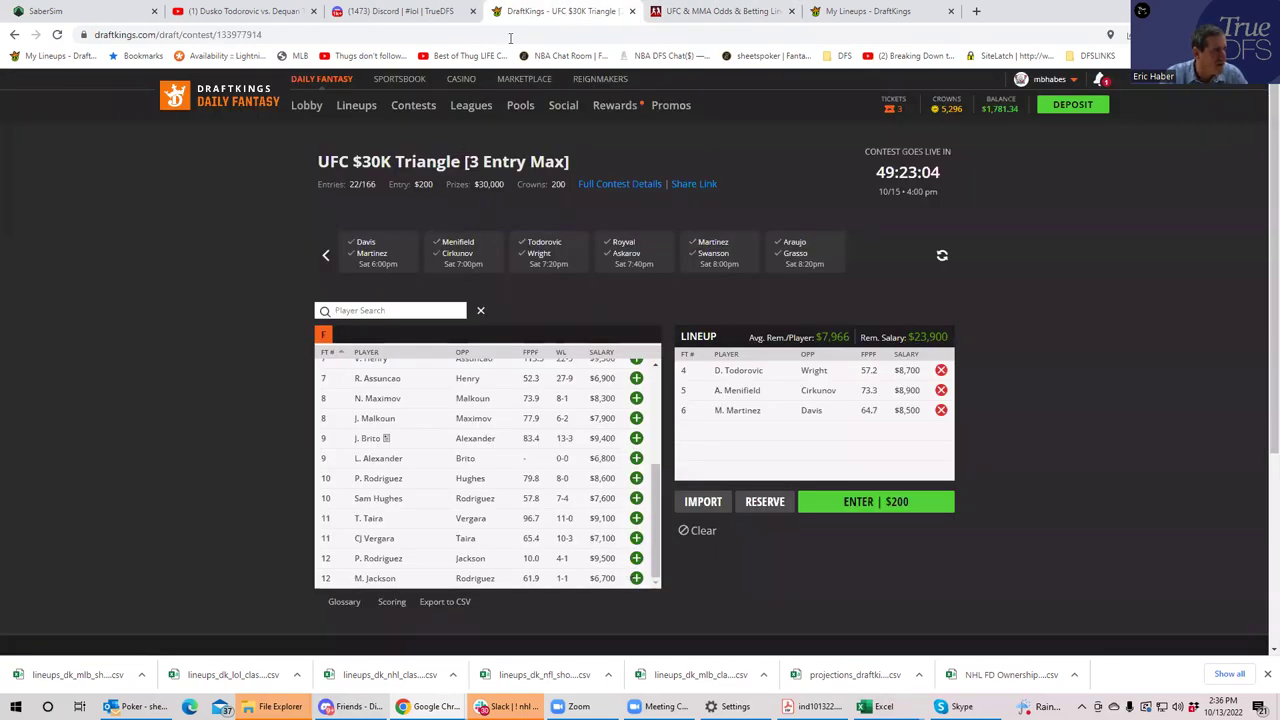
click(722, 14)
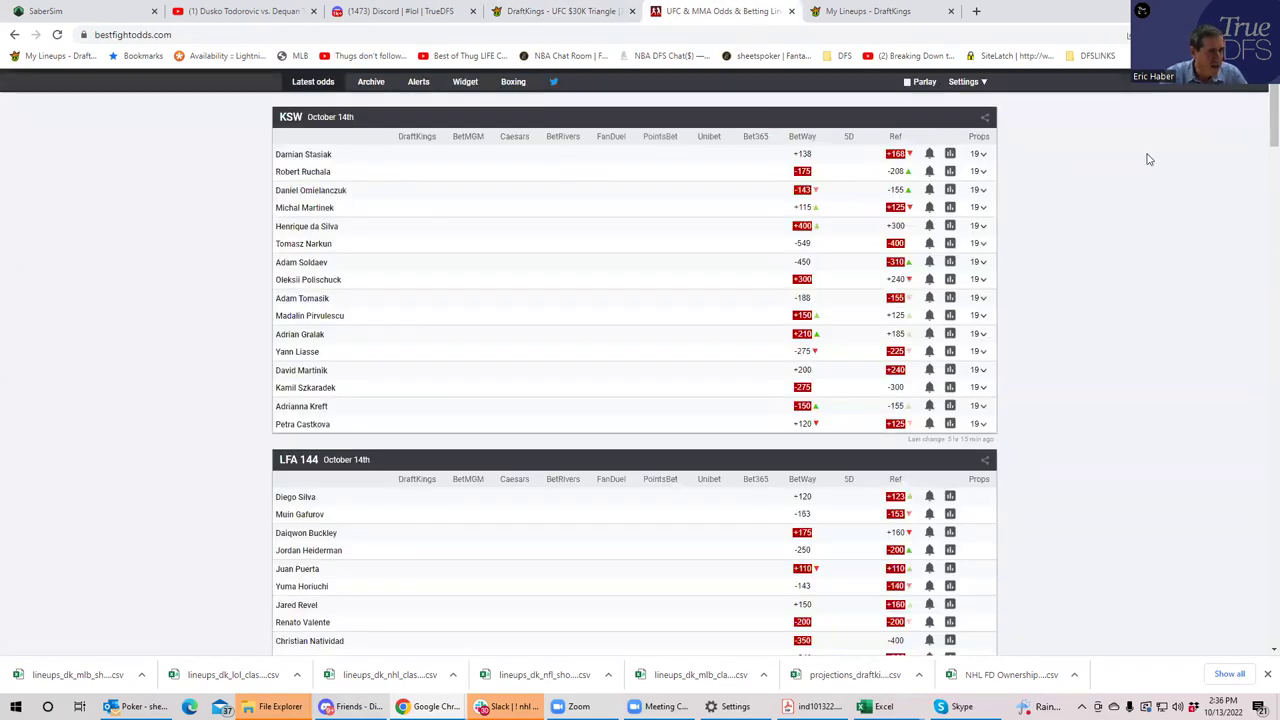
Open the Jackson–Rodriguez props under UFC Fight Night 212 and examine the round totals, win methods and inside-distance odds
drag(1263, 107, 1262, 210)
scroll(1262, 210, down, 2)
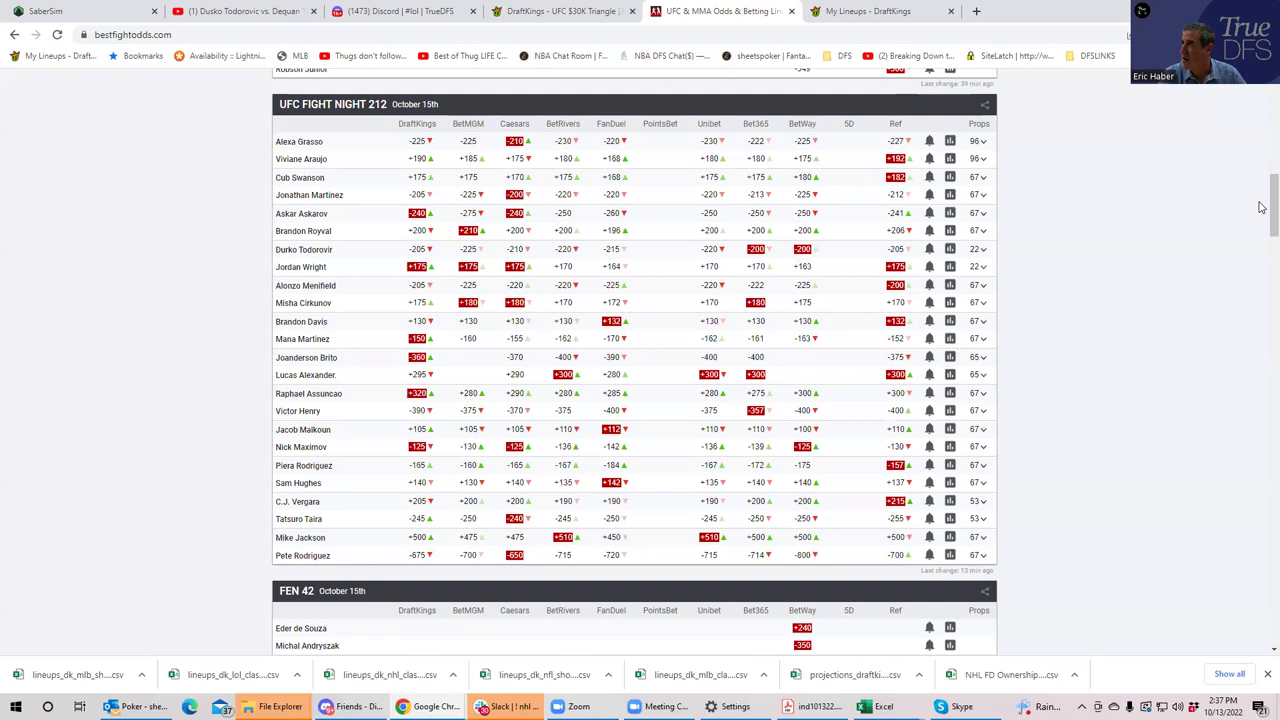
click(980, 556)
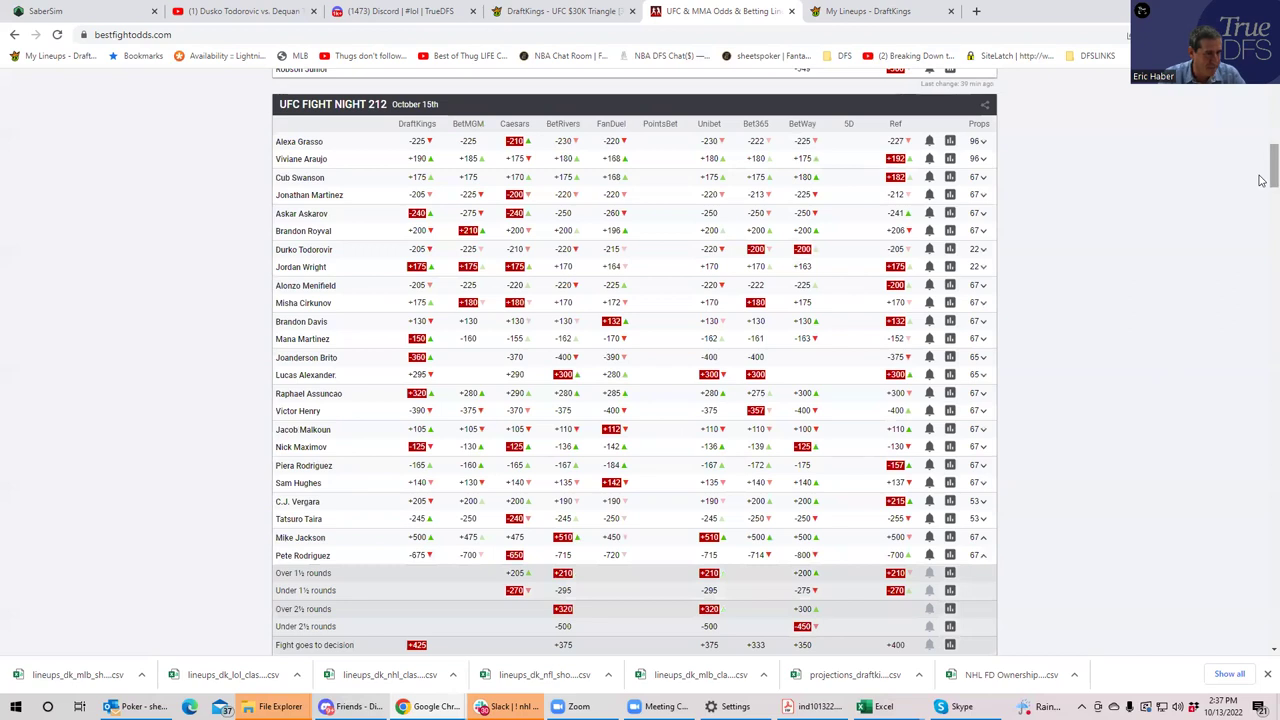
scroll(1262, 188, down, 2)
scroll(1262, 197, down, 1)
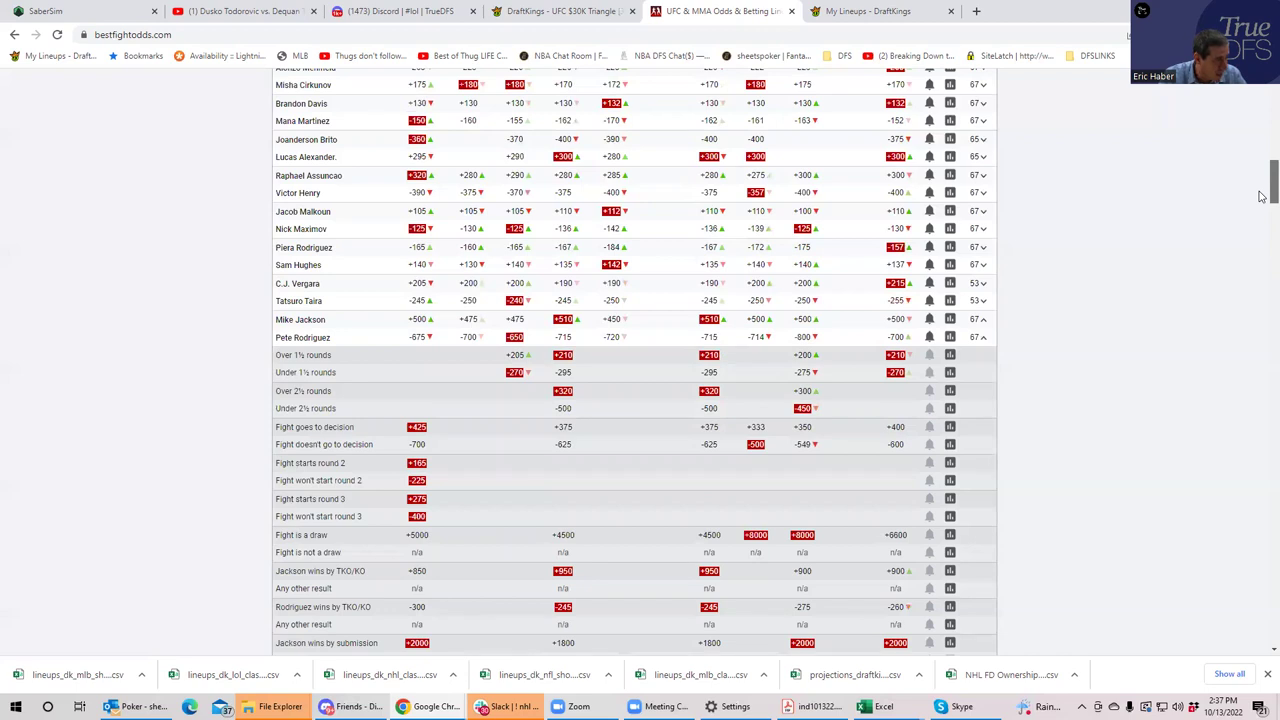
scroll(1262, 197, down, 2)
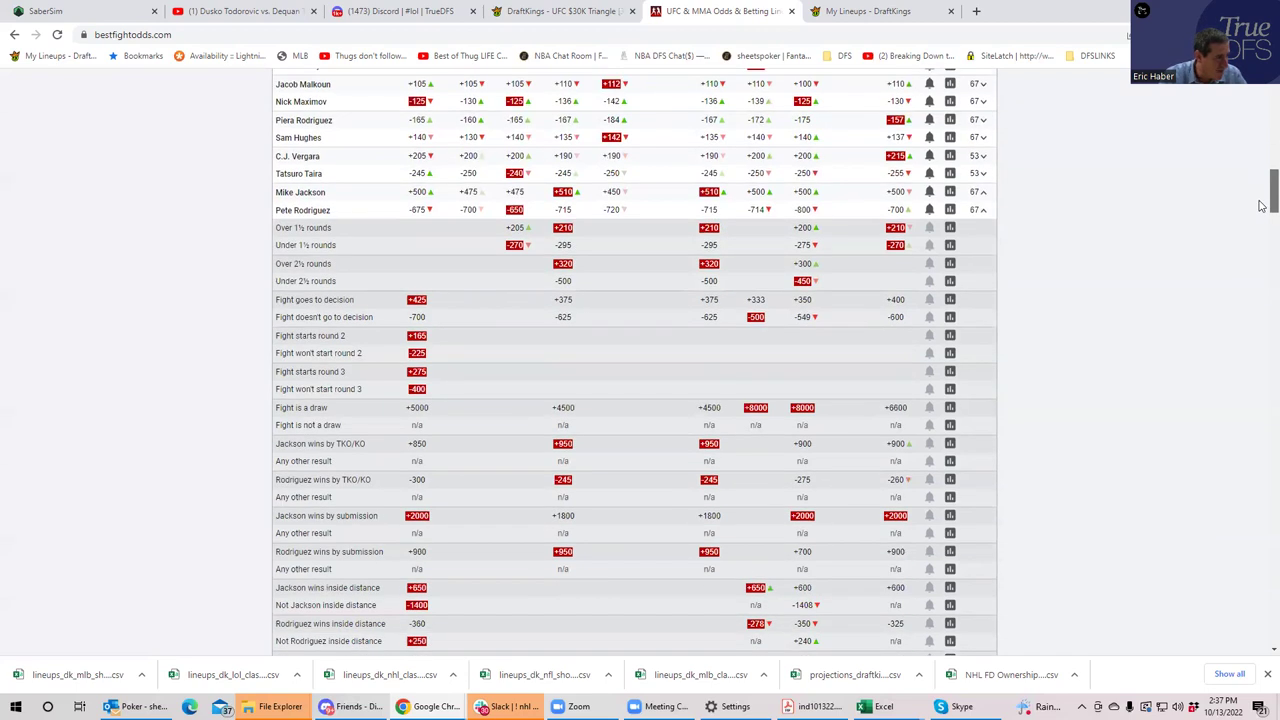
scroll(1262, 207, down, 1)
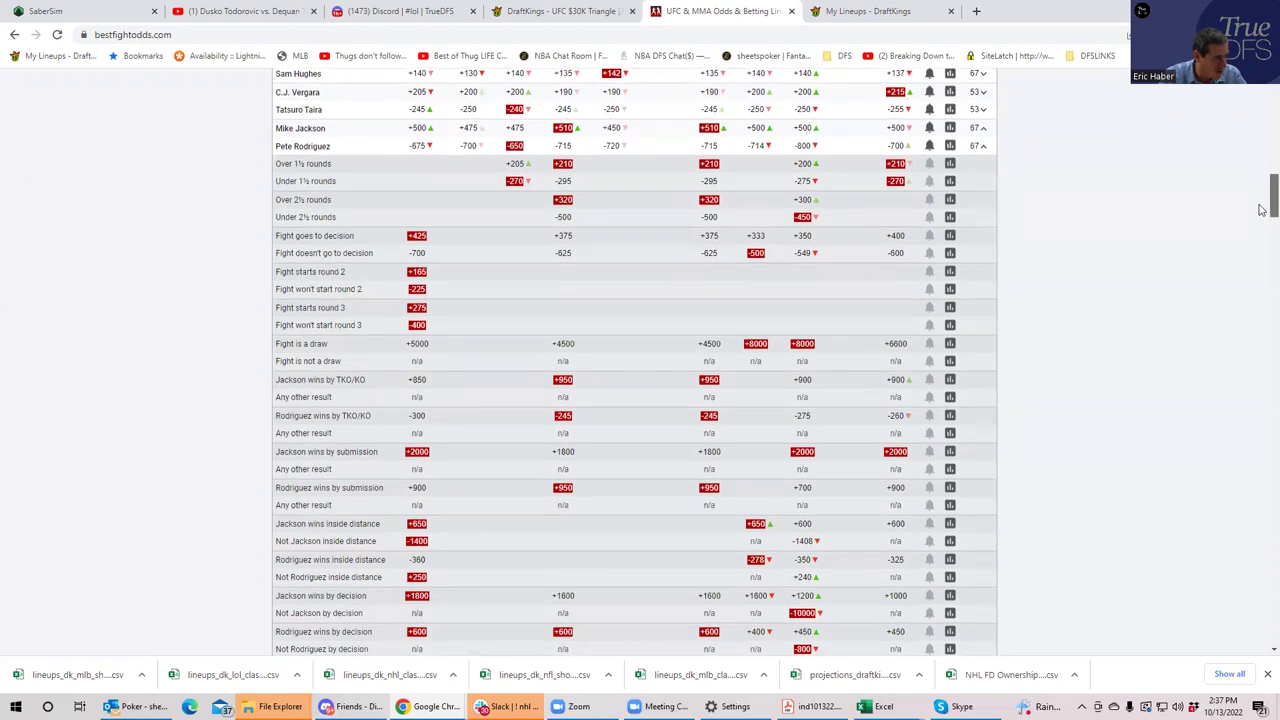
scroll(1262, 209, down, 1)
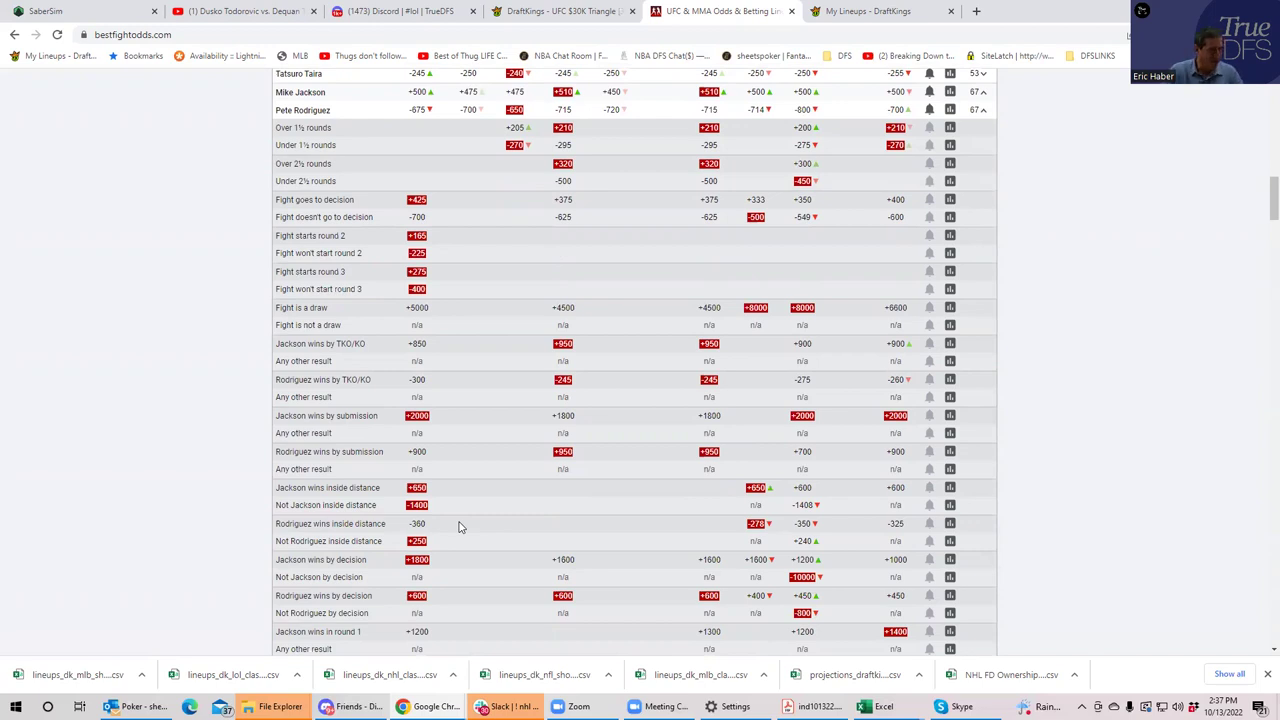
Open the Brito–Alexander props for comparison and read through their inside-distance, decision and round-by-round odds
mouse_move(1260, 211)
mouse_down()
mouse_move(1263, 105)
mouse_move(1245, 191)
mouse_up()
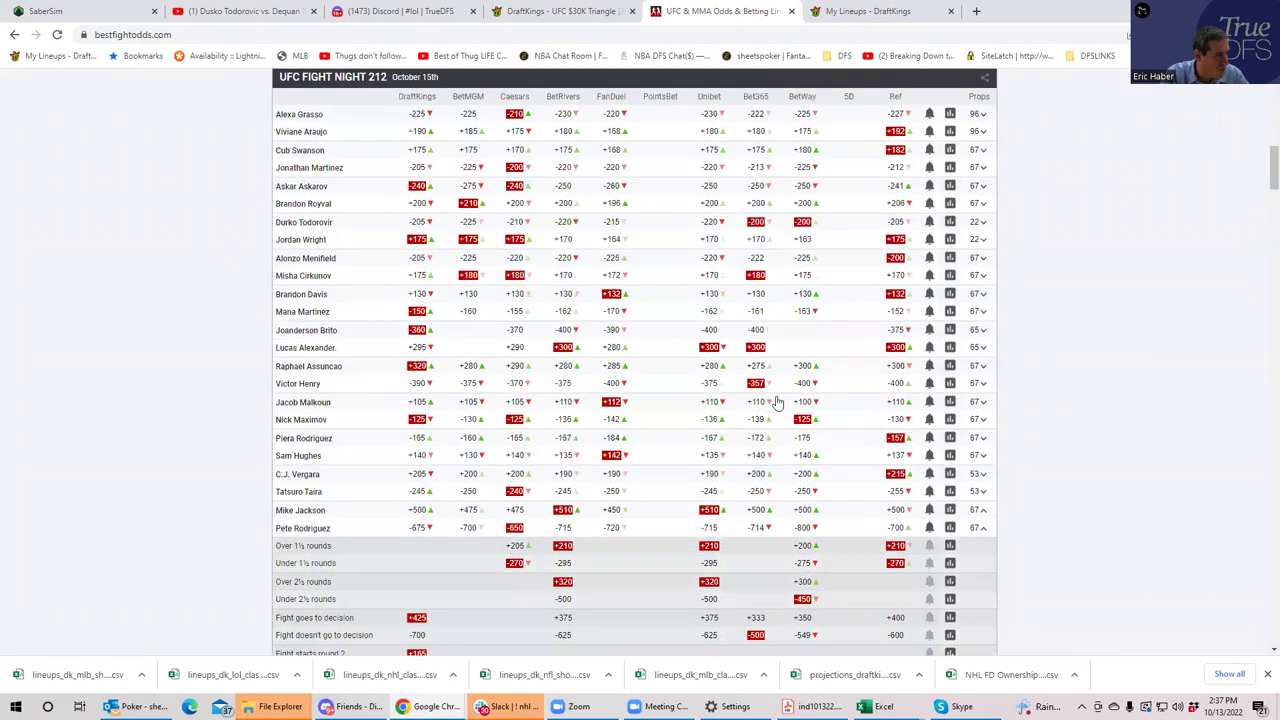
click(984, 337)
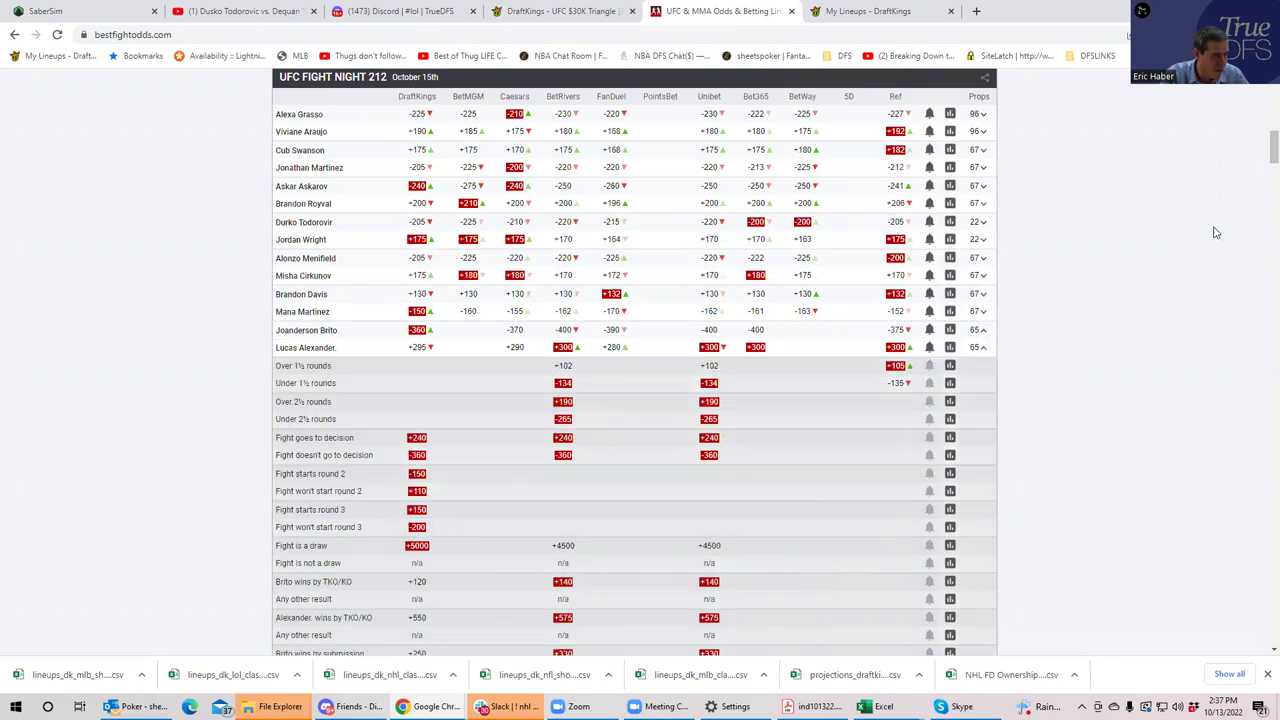
scroll(1260, 173, down, 2)
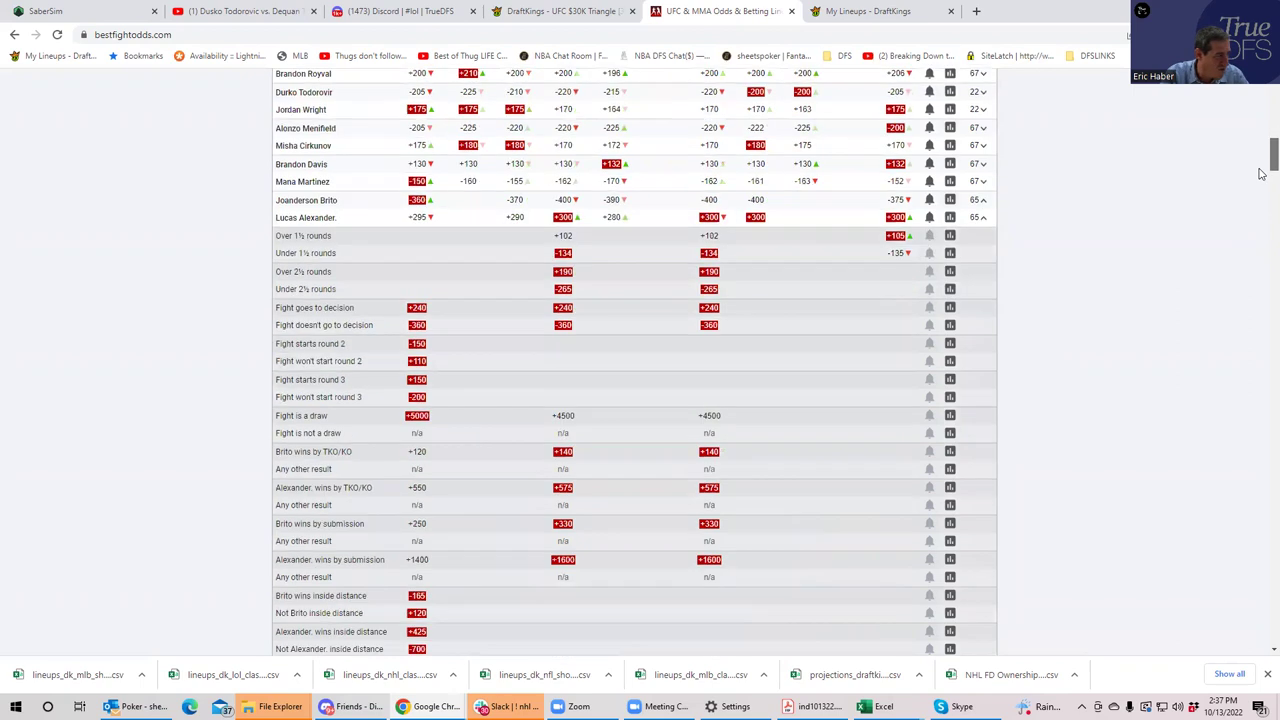
scroll(1260, 173, down, 5)
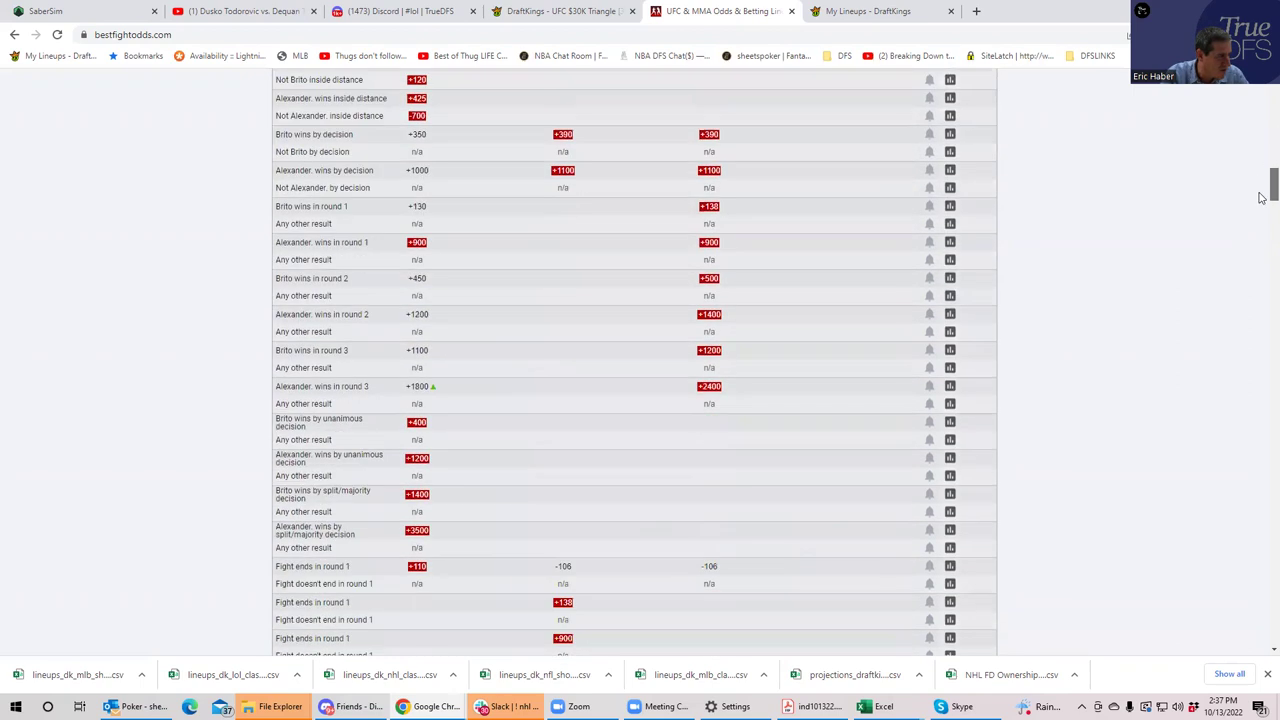
scroll(1261, 195, up, 1)
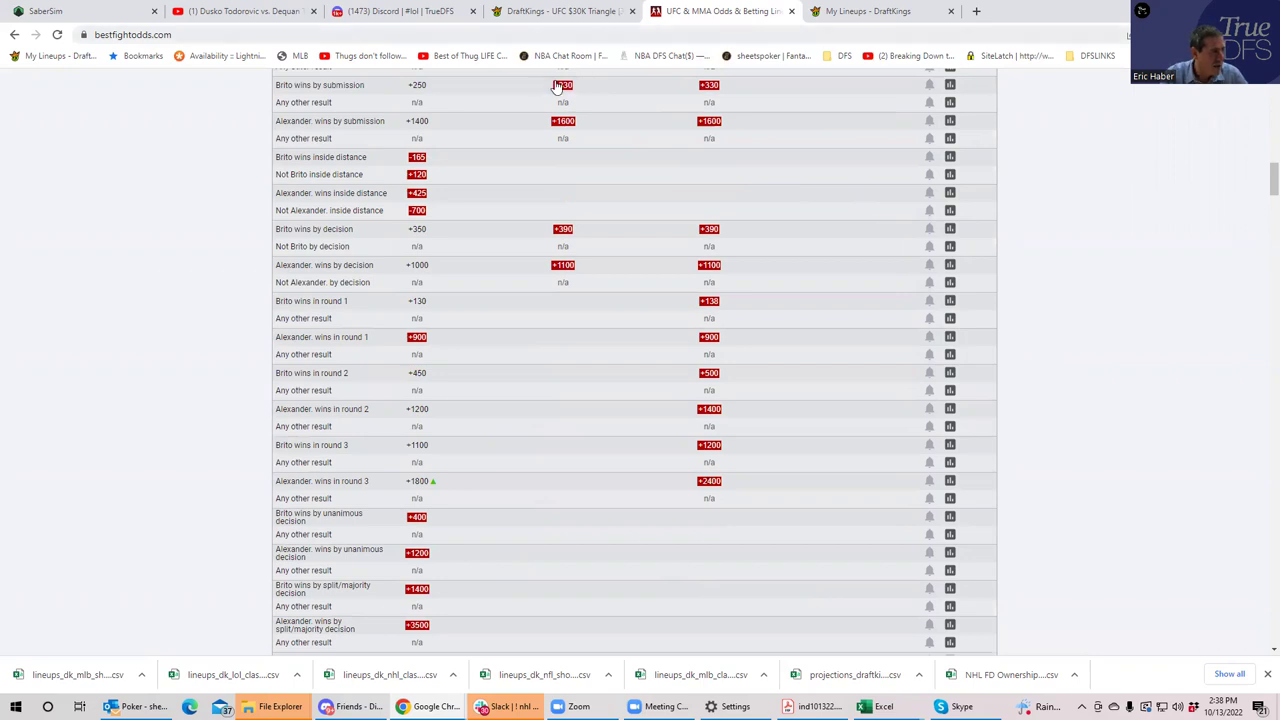
scroll(1261, 189, down, 1)
scroll(1261, 189, down, 15)
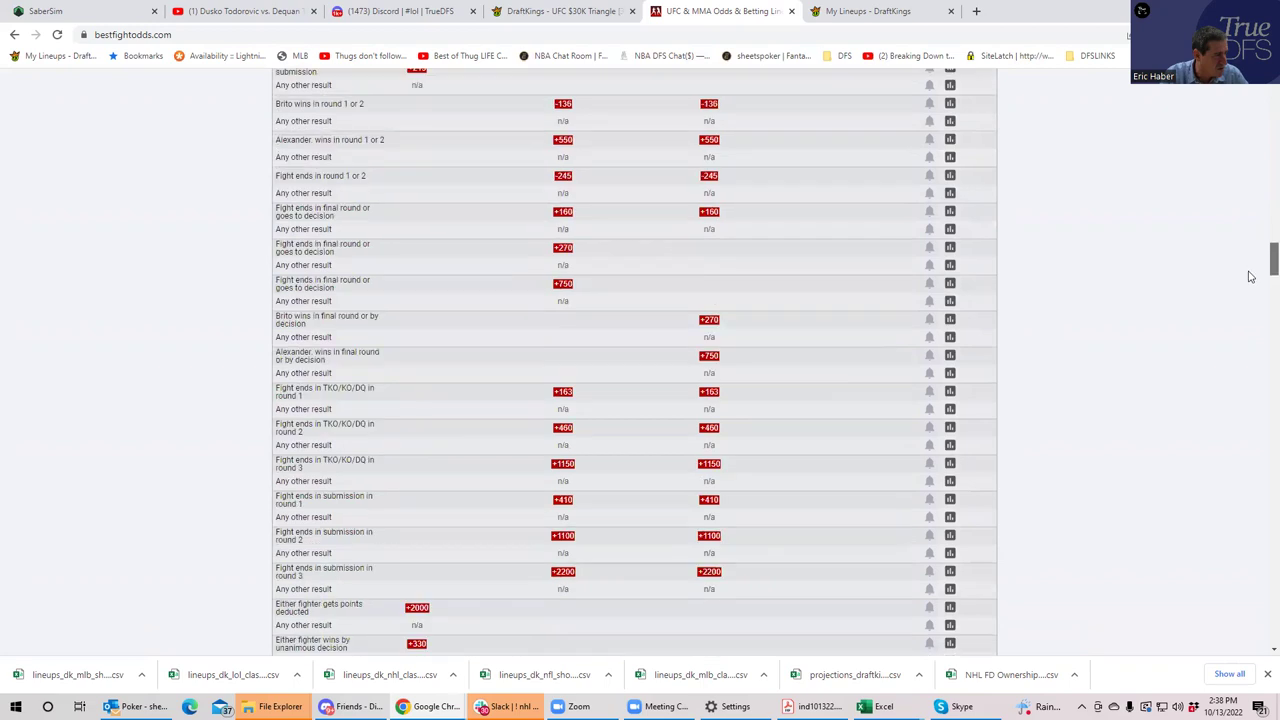
scroll(1249, 277, down, 5)
scroll(1248, 282, down, 1)
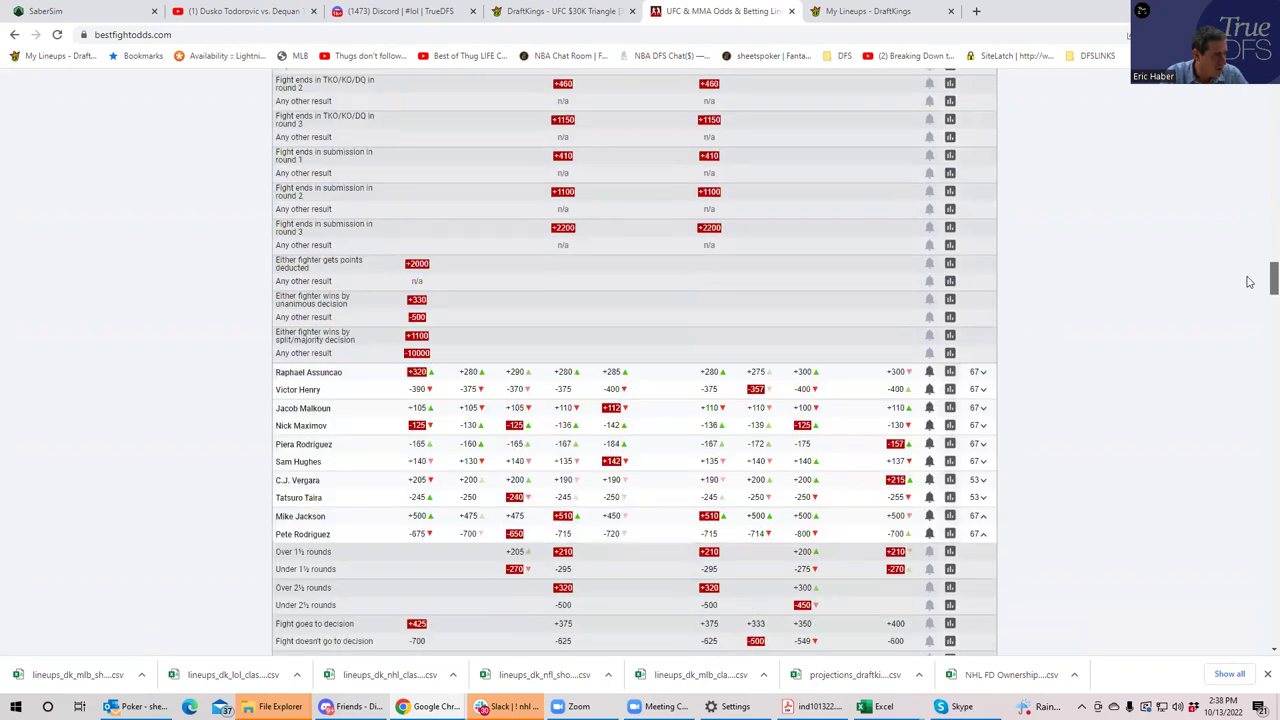
Re-examine the Jackson–Rodriguez props, comparing the inside-distance and round 1 win odds with those of the Brito fight
scroll(1245, 285, down, 1)
scroll(1241, 287, down, 2)
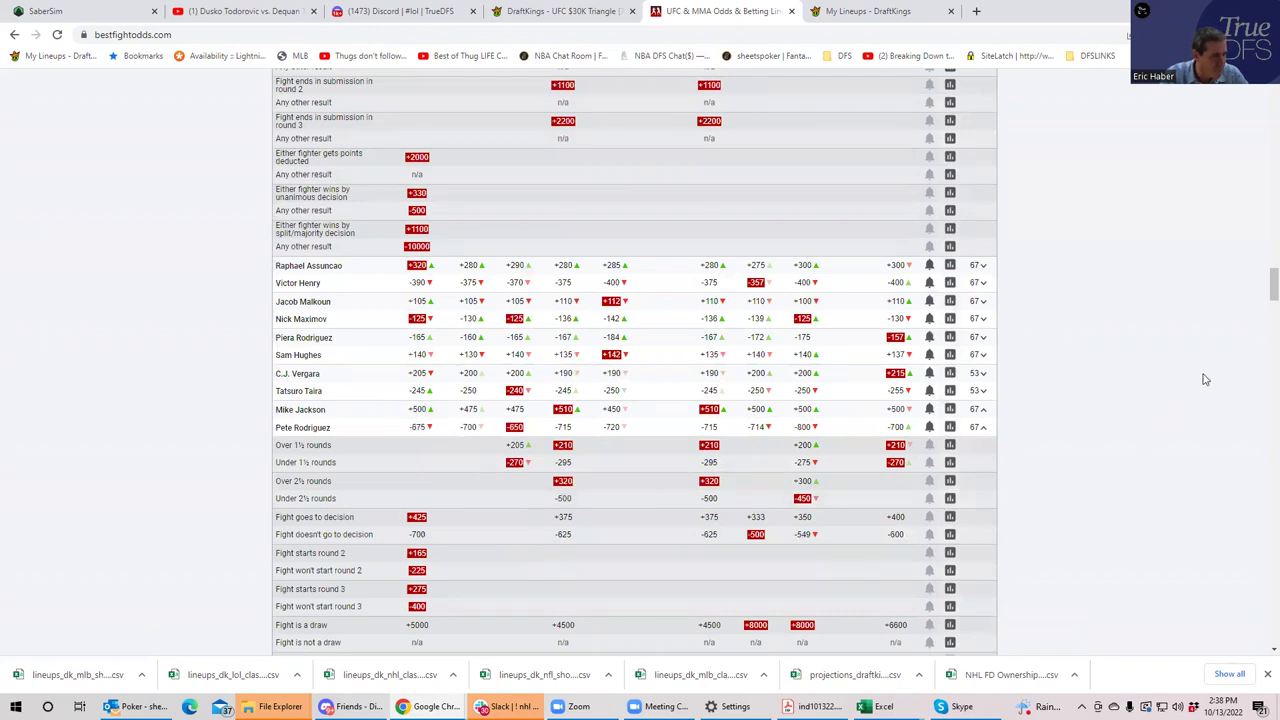
scroll(1268, 288, down, 3)
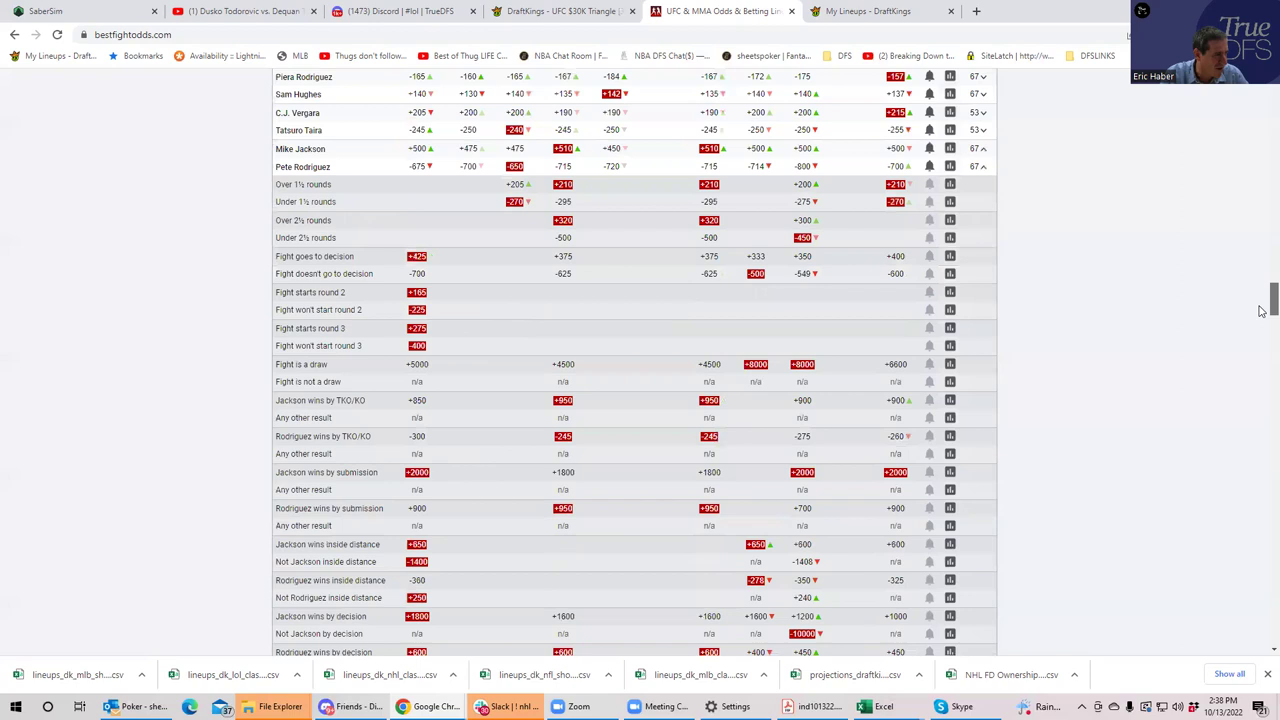
scroll(1261, 311, down, 1)
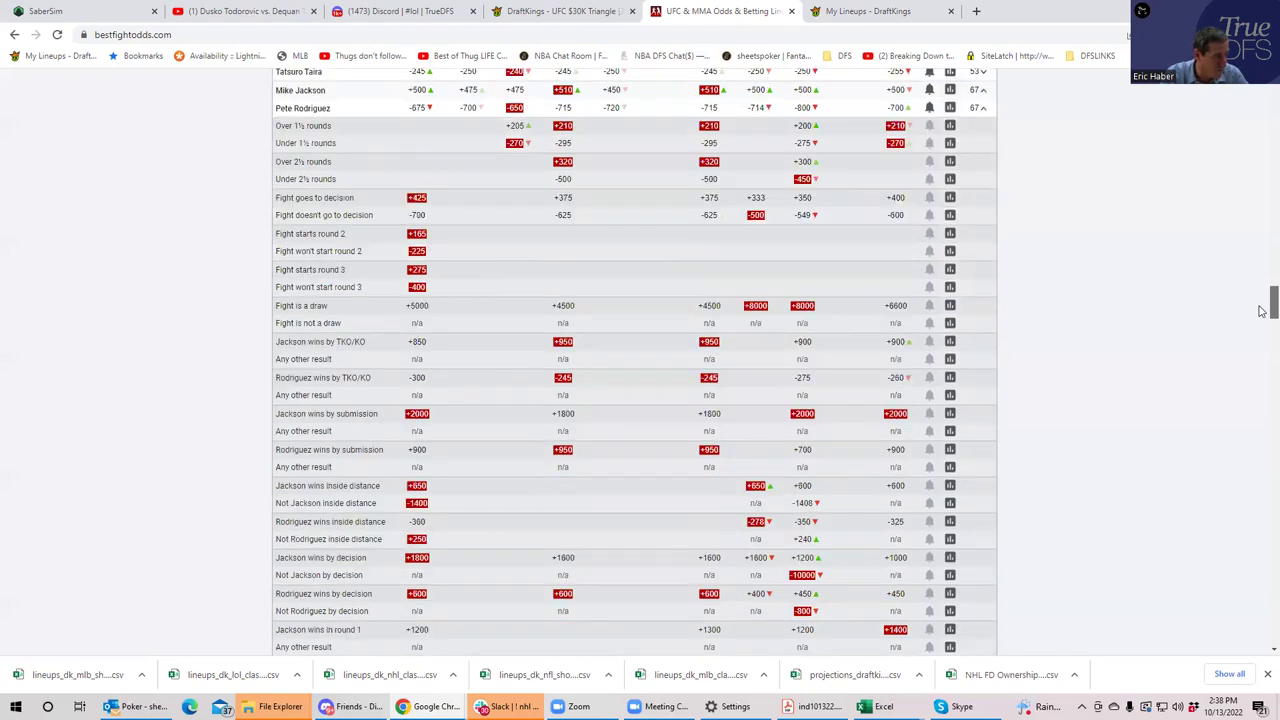
scroll(1261, 312, down, 1)
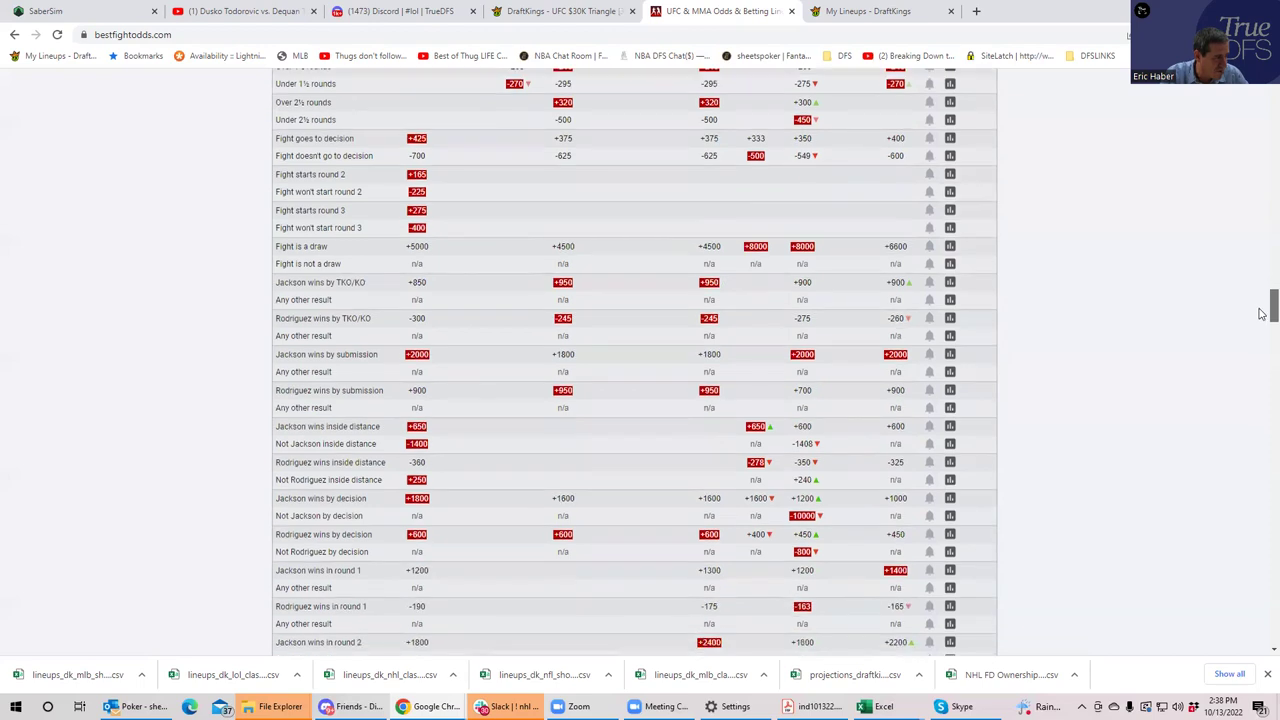
scroll(1261, 314, down, 1)
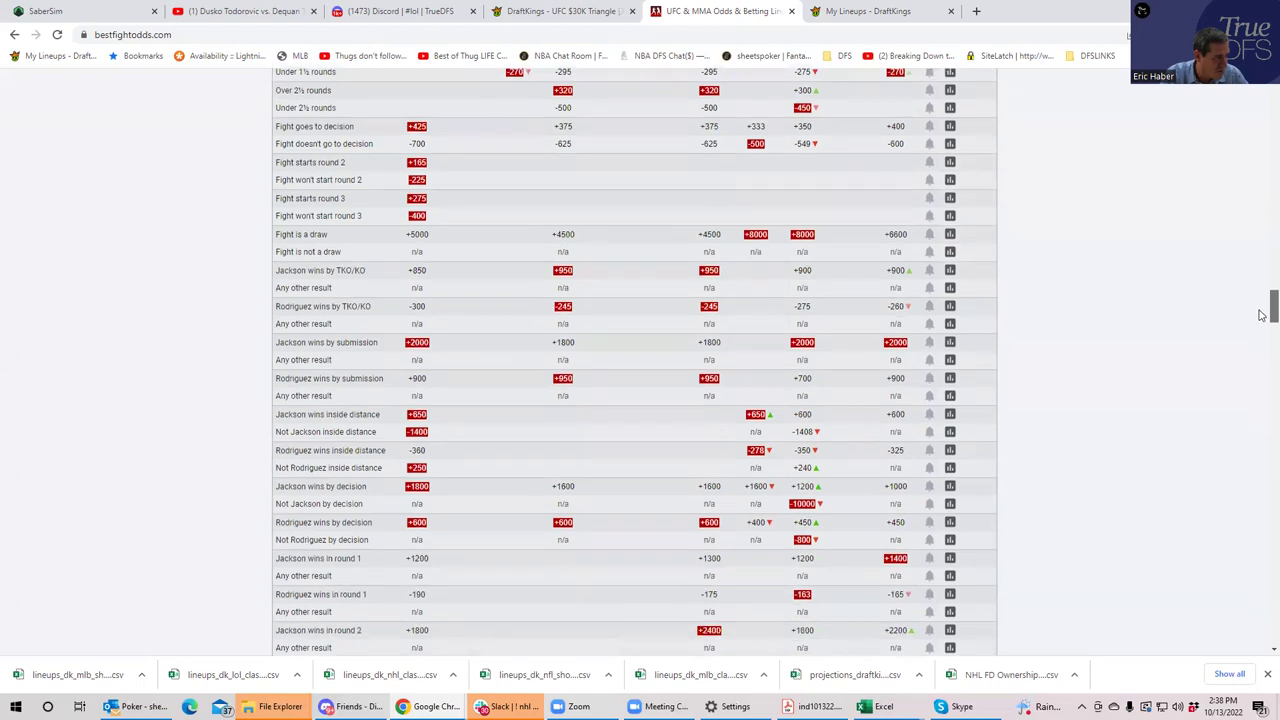
drag(1261, 316, 1261, 323)
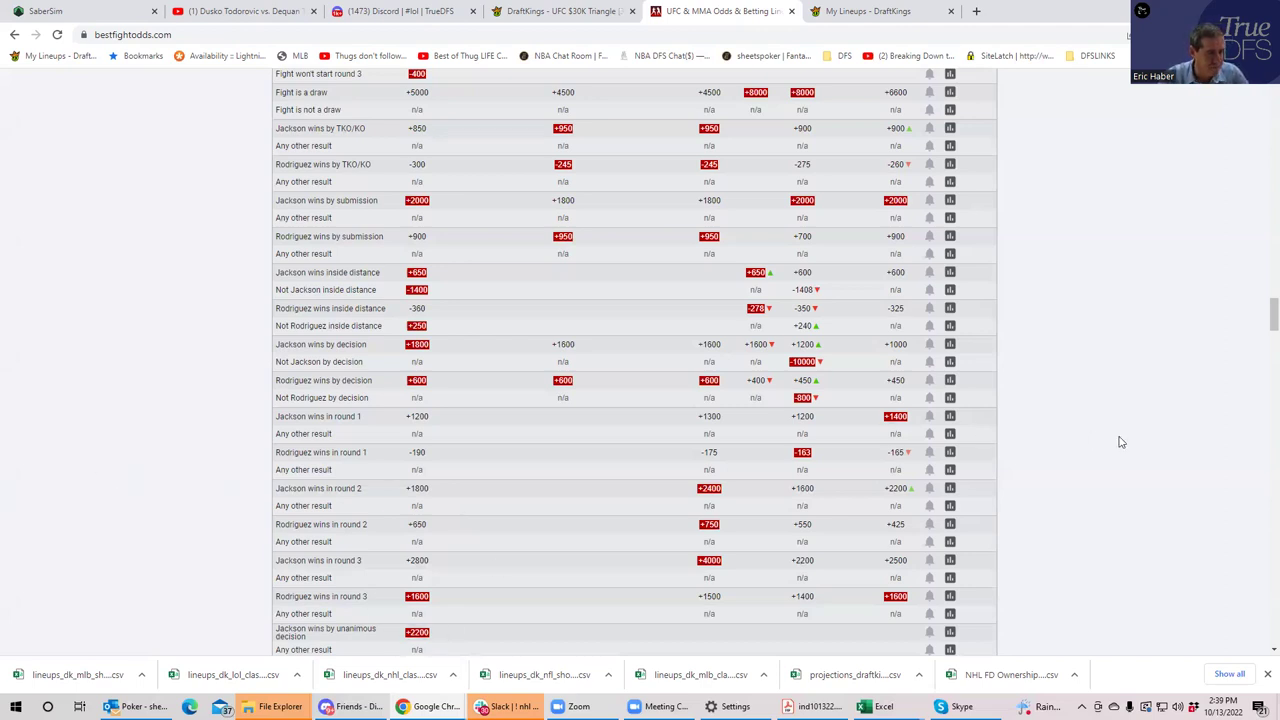
Collapse the Jackson–Rodriguez props and the Brito–Alexander props
drag(1266, 313, 1262, 308)
scroll(1262, 308, up, 2)
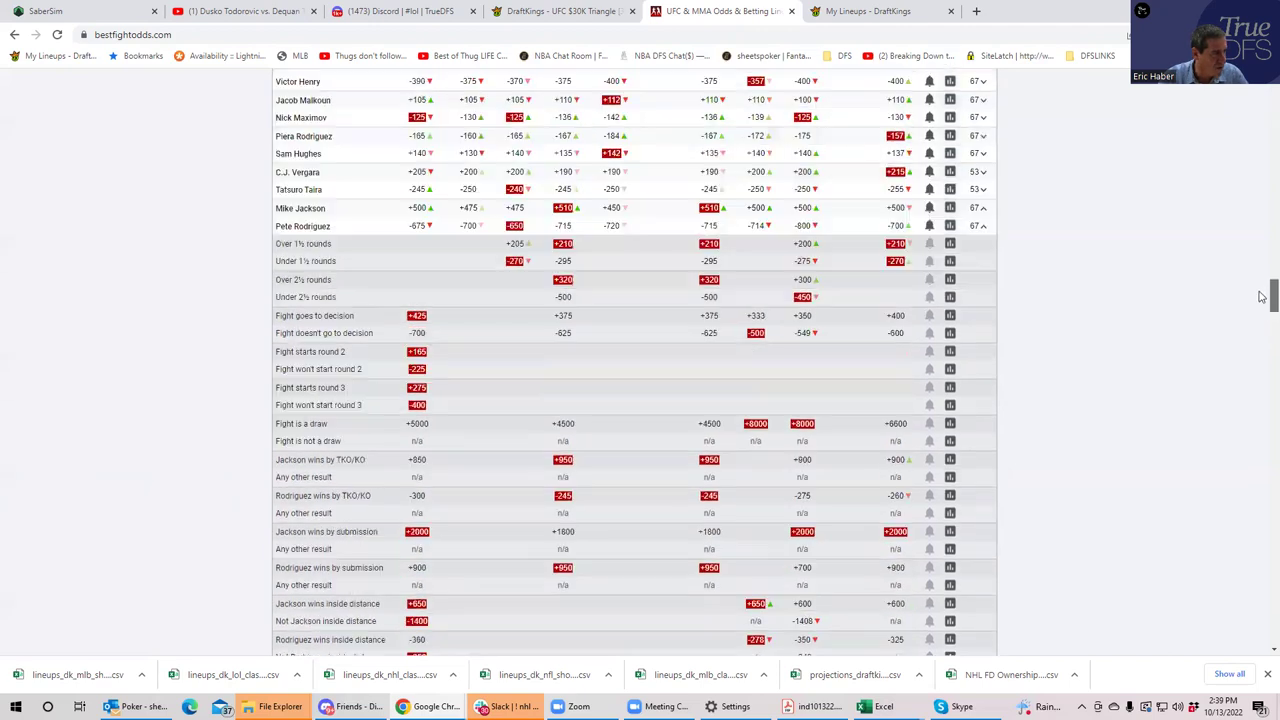
click(983, 240)
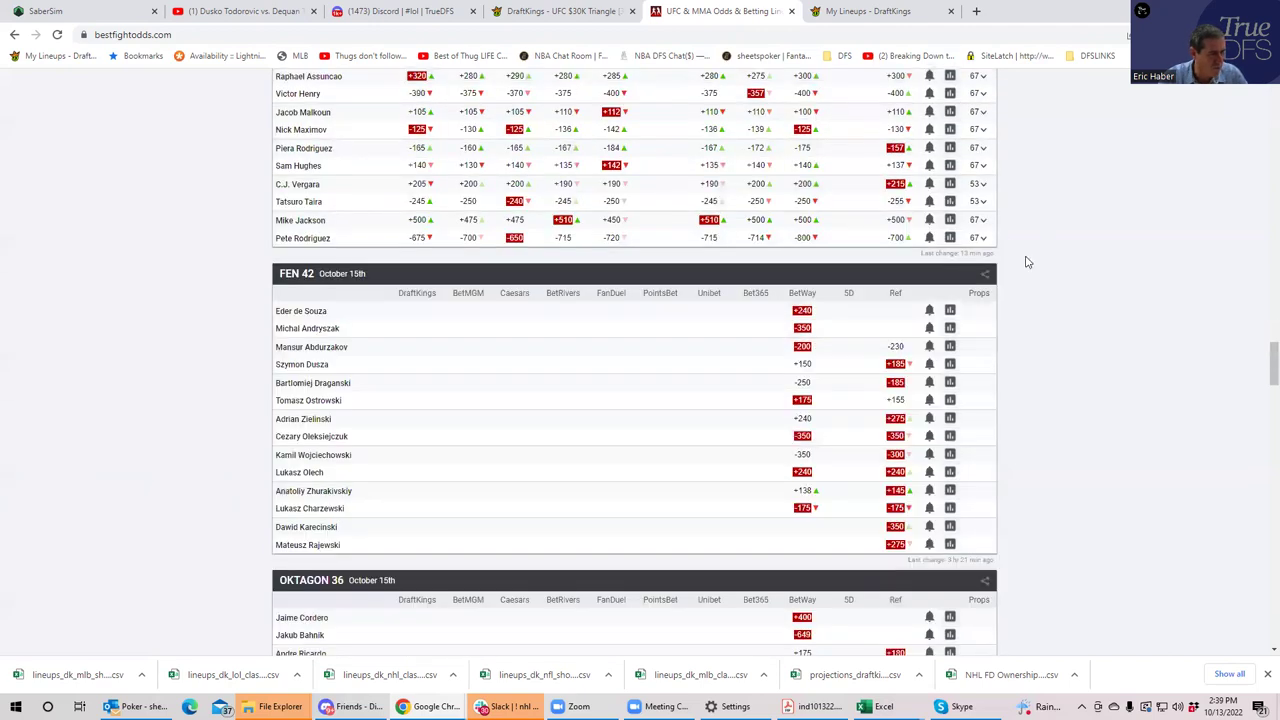
scroll(1262, 357, up, 1)
drag(1260, 320, 1263, 168)
click(983, 278)
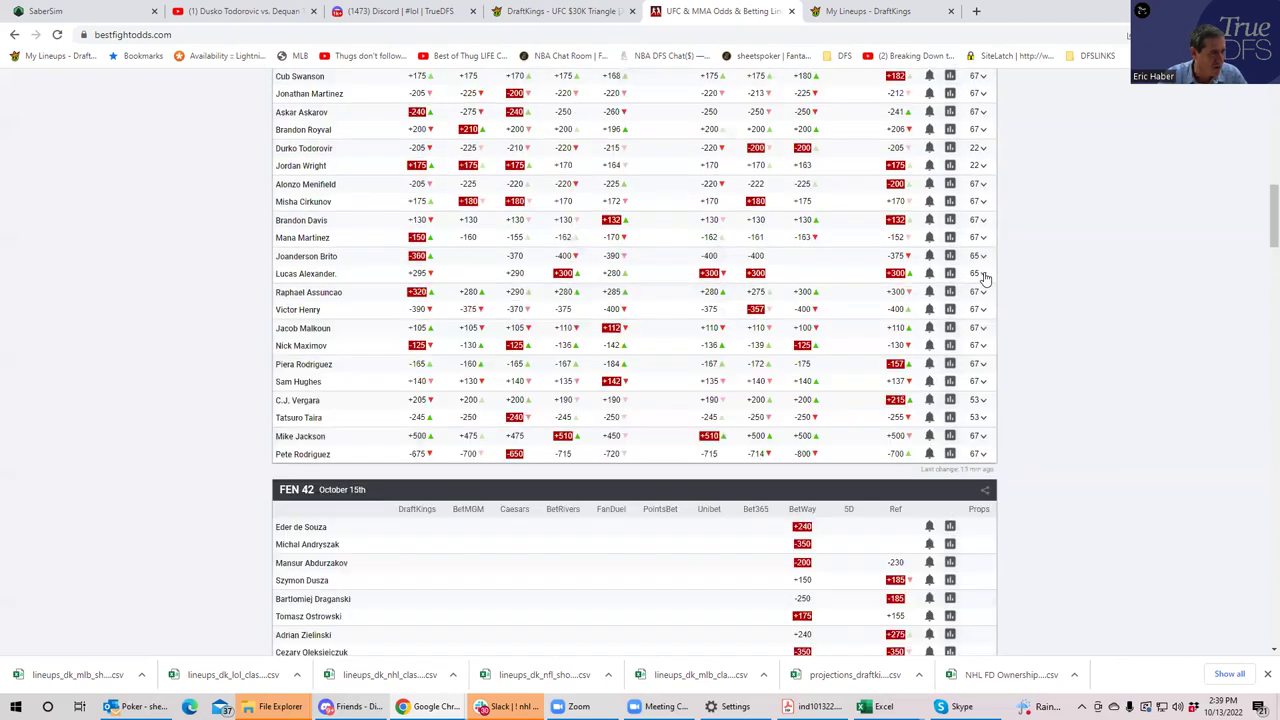
Look over the UFC Fight Night 212 odds table, then examine the Swanson–Martinez props and collapse them
mouse_move(1262, 220)
mouse_down()
mouse_move(1262, 124)
mouse_move(1263, 205)
mouse_up()
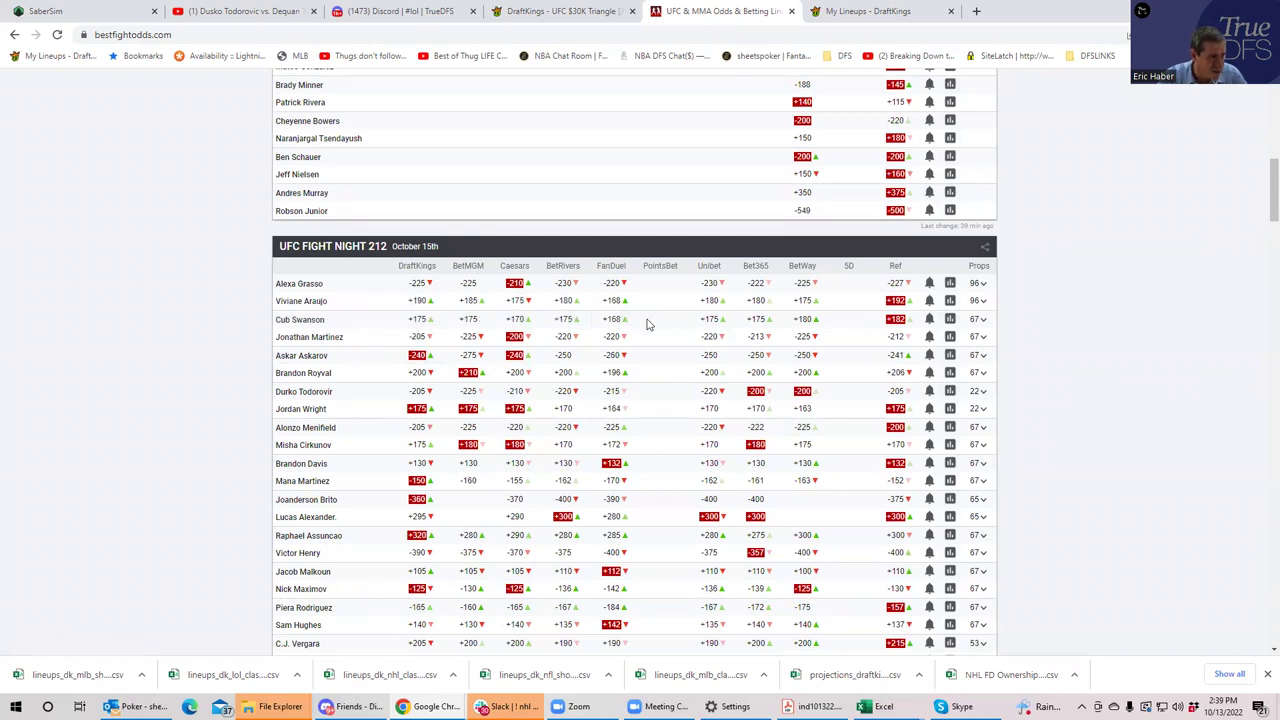
scroll(1261, 188, down, 1)
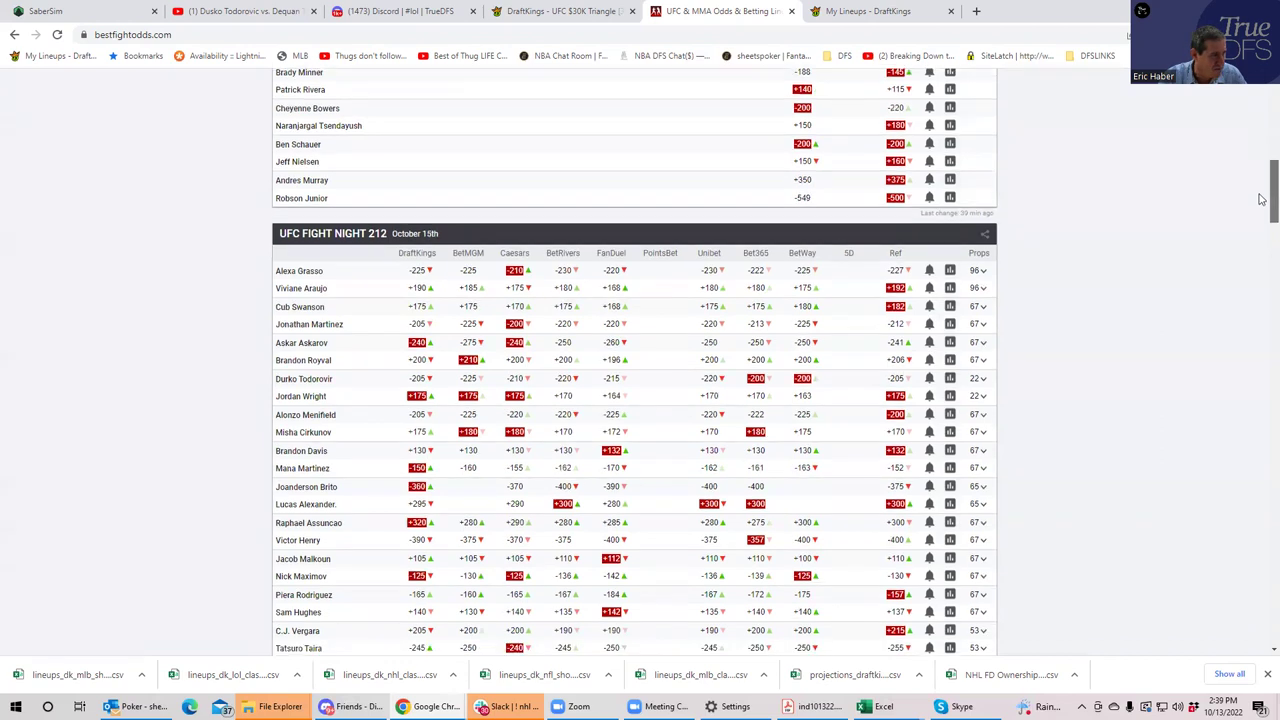
scroll(1261, 200, down, 1)
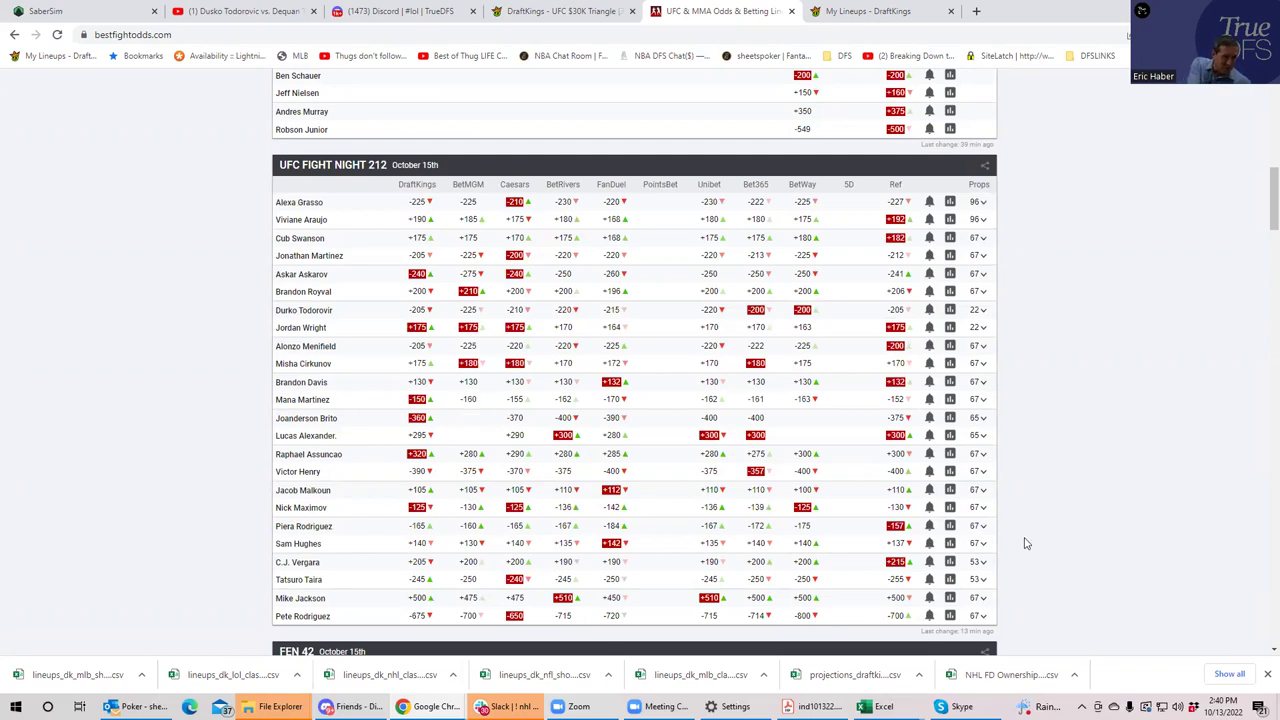
click(982, 257)
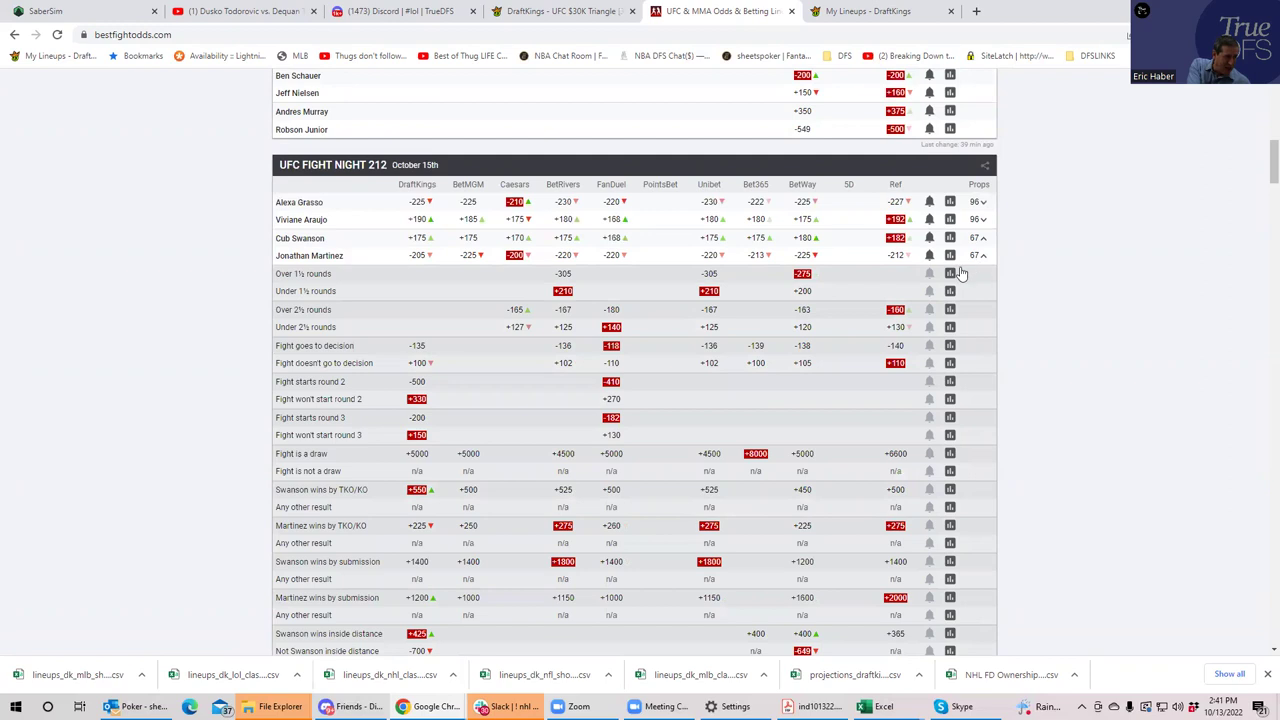
scroll(1262, 149, down, 2)
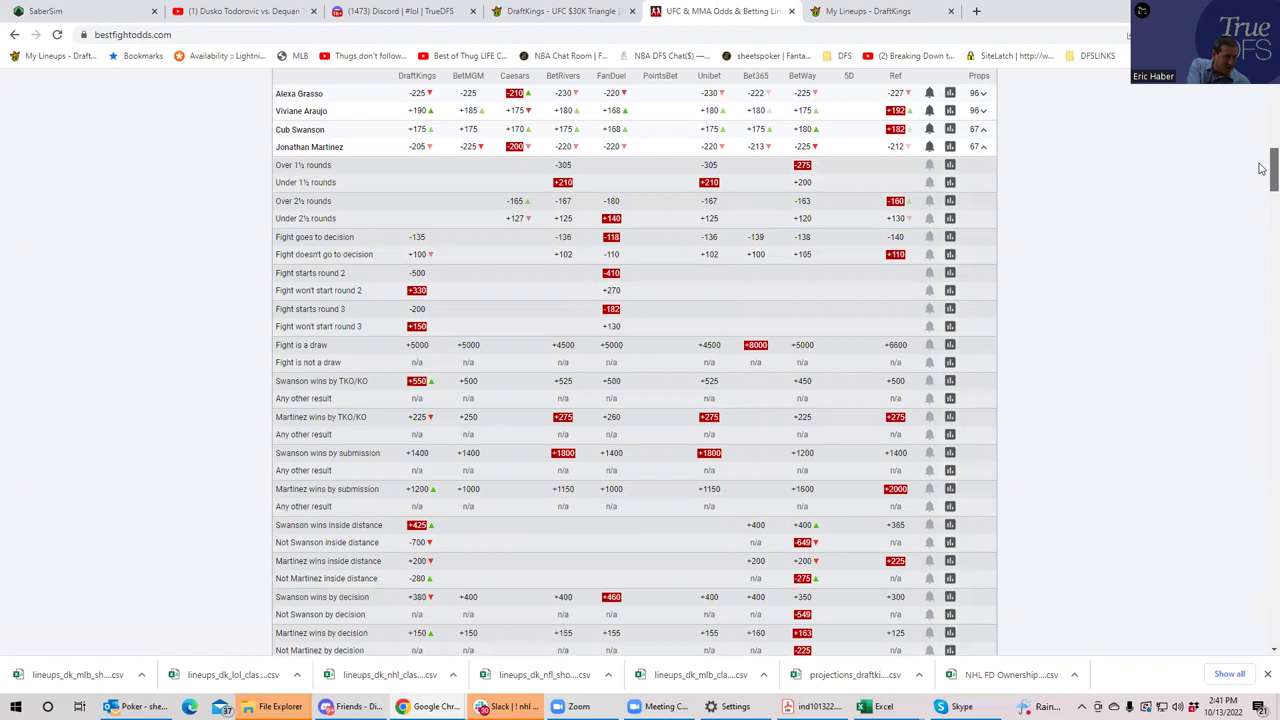
scroll(1262, 168, up, 2)
click(982, 266)
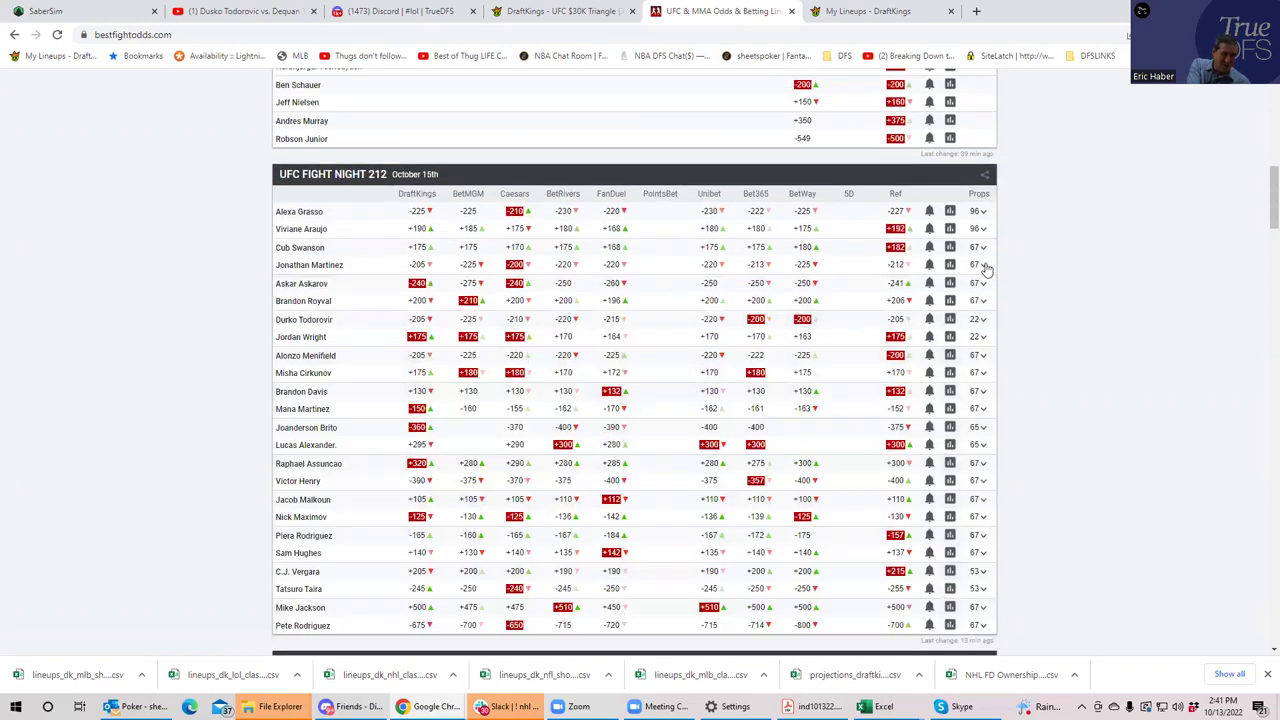